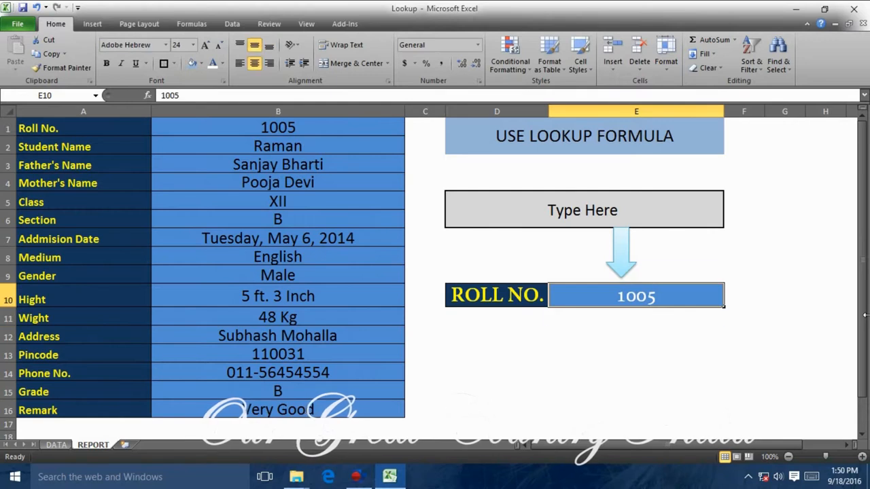
# Look up roll number 1006, then 1004, in the REPORT sheet's roll number cell E10.
pyautogui.press('Return')
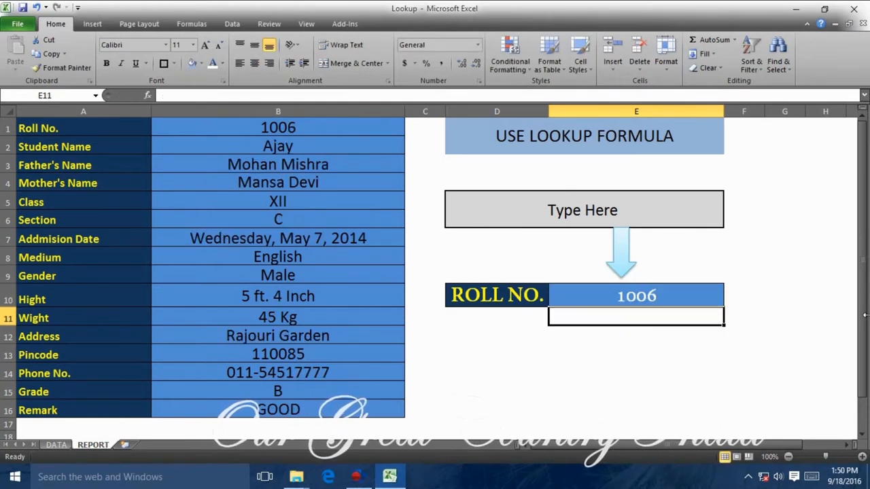
pyautogui.press('Left')
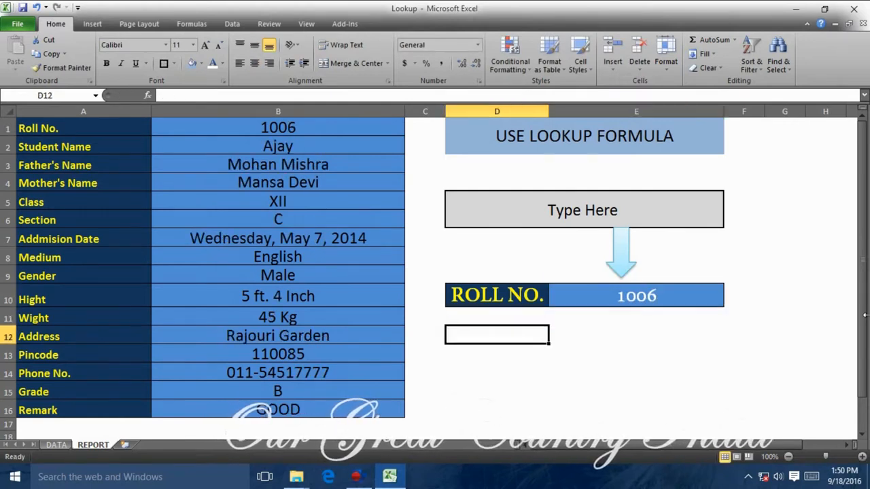
pyautogui.press('Up')
pyautogui.press('Right')
pyautogui.press('Up')
pyautogui.write('1004')
pyautogui.press('Return')
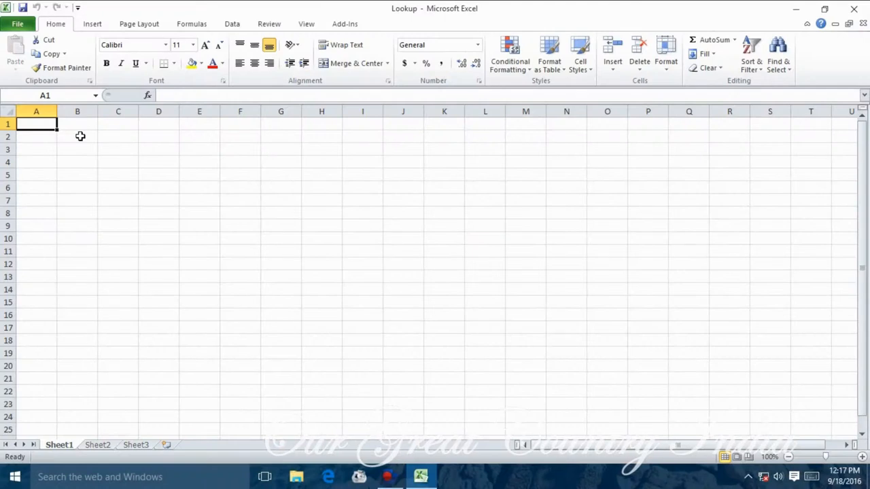
# Enter headings Roll No., Student Name, Father's Name, Mother's Name, Class, Section, Addmision Data and Medium in row 1.
pyautogui.write('Roll No.')
pyautogui.press('Tab')
pyautogui.write('Student')
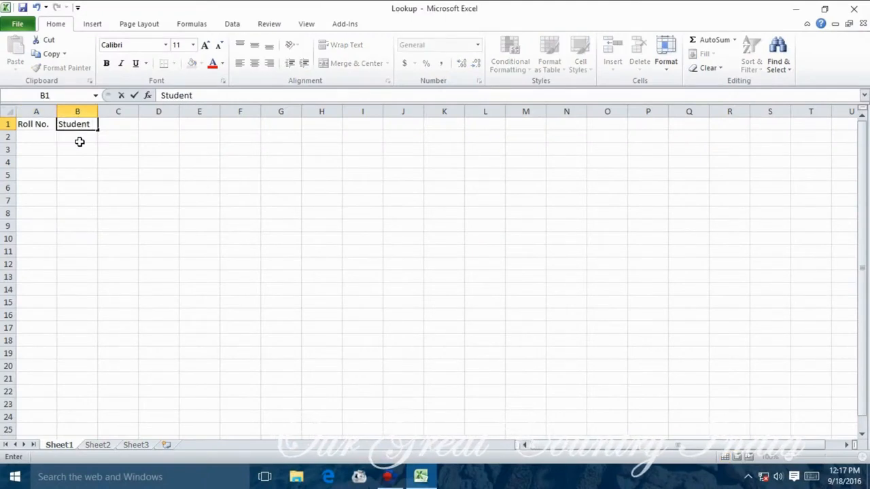
pyautogui.write(' Name')
pyautogui.press('Tab')
pyautogui.write("Father's Name")
pyautogui.press('Tab')
pyautogui.write('ClName')
pyautogui.press('Tab')
pyautogui.write('Class')
pyautogui.press('Tab')
pyautogui.write('Section')
pyautogui.press('Tab')
pyautogui.write('A')
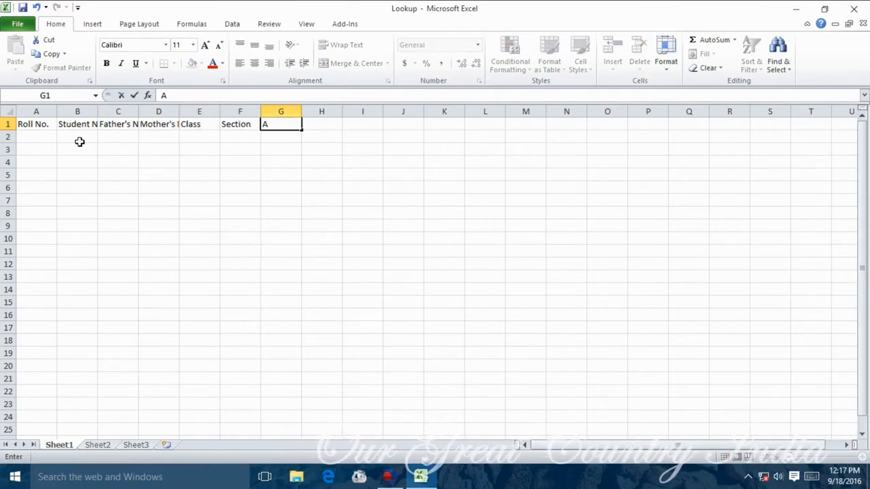
pyautogui.write('ddmision Data')
pyautogui.press('Tab')
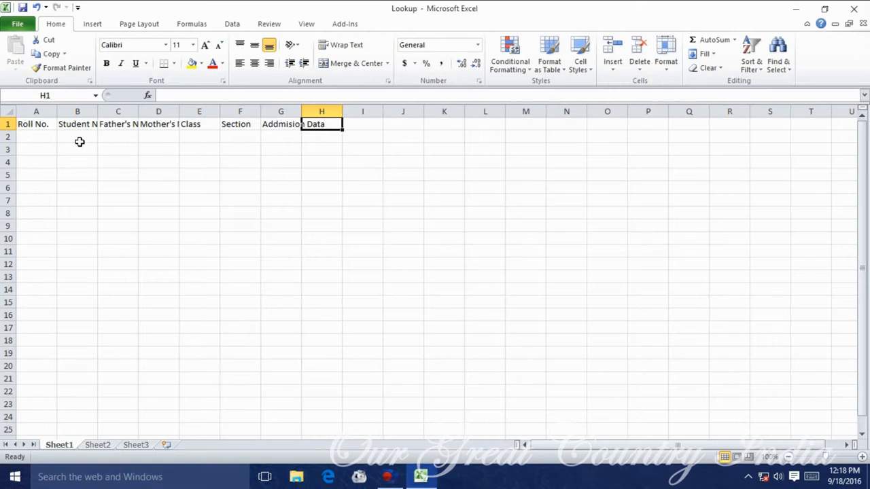
pyautogui.write('Medium')
pyautogui.press('Tab')
# Add headings Gender, Hight, Wight, Pincode, Phone No., Remark and Grade to complete the header row.
pyautogui.write('Gender')
pyautogui.press('Tab')
pyautogui.write('Hight')
pyautogui.press('Tab')
pyautogui.write('Wight')
pyautogui.press('Tab')
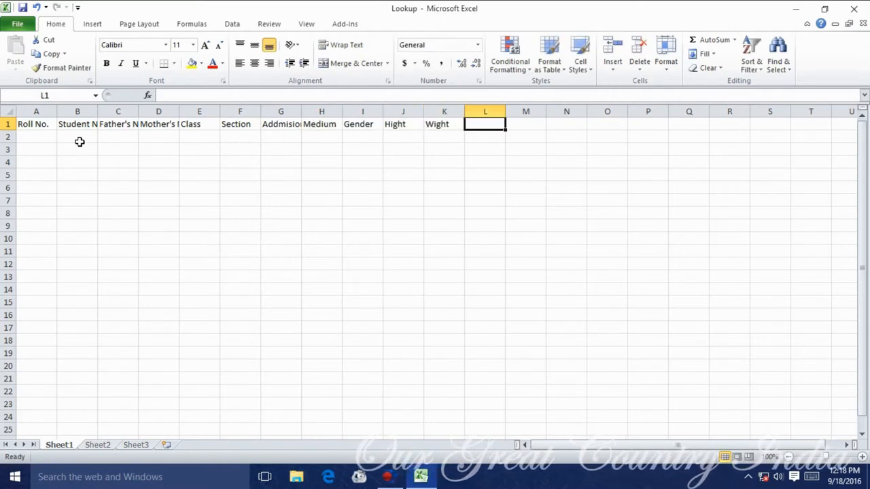
pyautogui.write('Ad')
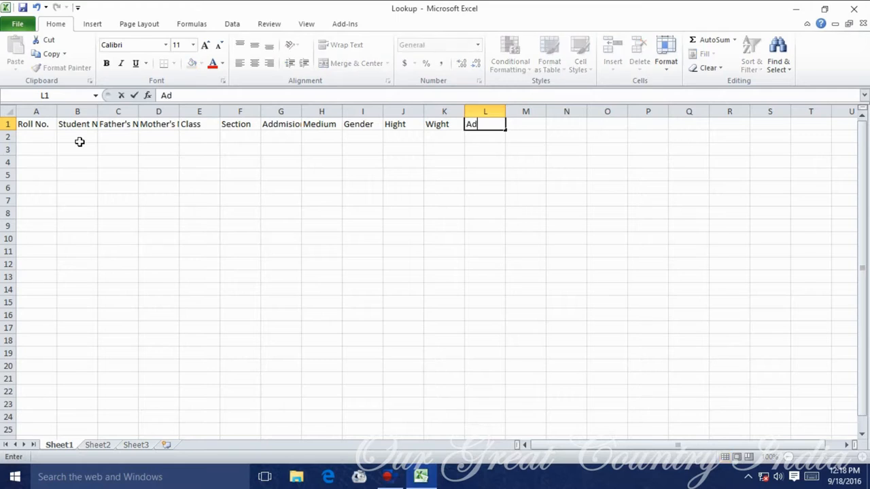
pyautogui.write('Pincode')
pyautogui.press('Tab')
pyautogui.write('Phone No.')
pyautogui.press('Tab')
pyautogui.write('Remark')
pyautogui.press('Return')
pyautogui.write('Grade')
pyautogui.press('Tab')
# Apply All Borders to the table range A1:P20.
pyautogui.moveTo(34, 124); pyautogui.dragTo(660, 365)
pyautogui.click(174, 63)
pyautogui.click(196, 165)
# Make the A1:P1 headings size 14, bold, with a light blue fill.
pyautogui.moveTo(36, 124); pyautogui.dragTo(645, 124)
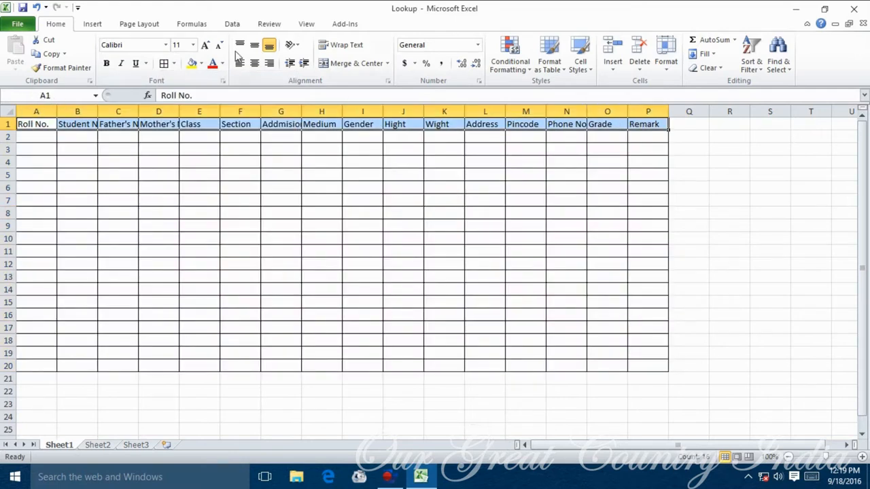
pyautogui.click(193, 45)
pyautogui.click(182, 113)
pyautogui.click(106, 63)
pyautogui.click(200, 64)
pyautogui.click(235, 120)
# Auto-fit all column widths to their contents.
pyautogui.click(13, 111)
pyautogui.doubleClick(179, 113)
pyautogui.click(325, 204)
pyautogui.click(181, 178)
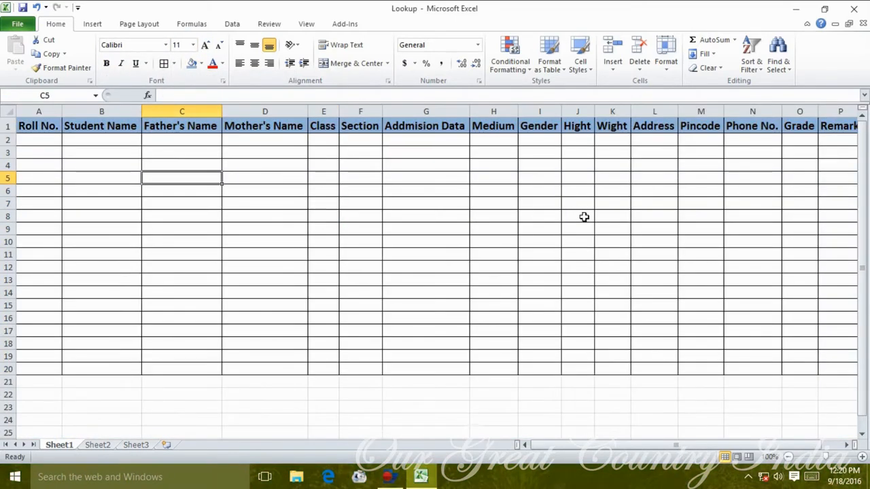
pyautogui.click(847, 445)
pyautogui.click(219, 166)
pyautogui.click(56, 140)
pyautogui.click(280, 179)
pyautogui.click(285, 203)
pyautogui.moveTo(666, 445); pyautogui.dragTo(644, 445)
pyautogui.click(250, 240)
pyautogui.click(460, 155)
# Make the heading row taller with wrapped text, undoing a uniform column-width change.
pyautogui.moveTo(10, 132); pyautogui.dragTo(11, 139)
pyautogui.click(9, 130)
pyautogui.click(341, 45)
pyautogui.moveTo(308, 112); pyautogui.dragTo(291, 113)
pyautogui.moveTo(8, 140); pyautogui.dragTo(8, 149)
pyautogui.doubleClick(802, 111)
pyautogui.moveTo(39, 112); pyautogui.dragTo(798, 111)
pyautogui.moveTo(536, 110); pyautogui.dragTo(545, 111)
pyautogui.hotkey('ctrl', 'z')
pyautogui.hotkey('ctrl', 'z')
pyautogui.hotkey('ctrl', 'z')
pyautogui.hotkey('ctrl', 'z')
pyautogui.click(577, 198)
# Freeze panes so columns A and B stay in place.
pyautogui.click(306, 23)
pyautogui.click(437, 61)
pyautogui.click(462, 138)
pyautogui.click(265, 210)
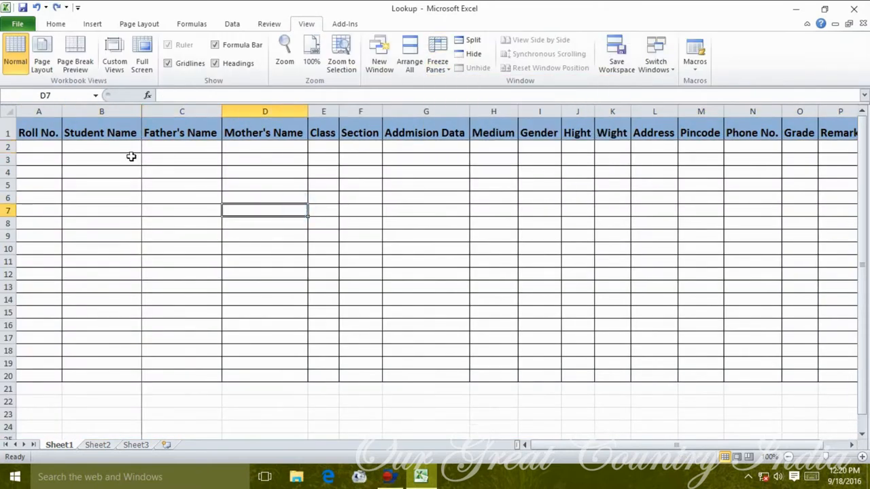
# Enter roll numbers 1001–1003 in A2:A4 and fill the series down to 1019 in A20.
pyautogui.press('Down')
pyautogui.press('Down')
pyautogui.press('Down')
pyautogui.press('Down')
pyautogui.press('Down')
pyautogui.press('Down')
pyautogui.press('Down')
pyautogui.press('Down')
pyautogui.press('Down')
pyautogui.press('Down')
pyautogui.press('Down')
pyautogui.press('Down')
pyautogui.press('Down')
pyautogui.press('Down')
pyautogui.press('Down')
pyautogui.press('Down')
pyautogui.press('Down')
pyautogui.press('Down')
pyautogui.press('Down')
pyautogui.press('Down')
pyautogui.press('Up')
pyautogui.press('Up')
pyautogui.press('Up')
pyautogui.press('Up')
pyautogui.press('Right')
pyautogui.press('Right')
pyautogui.press('Right')
pyautogui.press('Right')
pyautogui.press('Right')
pyautogui.press('Right')
pyautogui.press('Right')
pyautogui.press('Right')
pyautogui.press('Right')
pyautogui.press('Right')
pyautogui.press('Right')
pyautogui.press('Right')
pyautogui.press('Right')
pyautogui.press('Right')
pyautogui.press('Right')
pyautogui.press('Right')
pyautogui.press('Right')
pyautogui.press('Right')
pyautogui.press('Right')
pyautogui.press('Right')
pyautogui.press('Left')
pyautogui.press('Left')
pyautogui.press('Left')
pyautogui.press('Left')
pyautogui.press('Left')
pyautogui.press('Left')
pyautogui.press('Left')
pyautogui.press('Left')
pyautogui.press('Left')
pyautogui.press('Left')
pyautogui.press('Left')
pyautogui.press('Left')
pyautogui.press('Left')
pyautogui.press('Left')
pyautogui.press('Left')
pyautogui.press('Left')
pyautogui.press('Left')
pyautogui.press('Left')
pyautogui.press('Left')
pyautogui.press('Left')
pyautogui.press('Up')
pyautogui.press('Up')
pyautogui.press('Up')
pyautogui.press('Up')
pyautogui.press('Up')
pyautogui.press('Up')
pyautogui.press('Up')
pyautogui.press('Up')
pyautogui.press('Up')
pyautogui.press('Up')
pyautogui.press('Up')
pyautogui.press('Up')
pyautogui.press('Up')
pyautogui.press('Up')
pyautogui.press('Up')
pyautogui.press('Up')
pyautogui.press('Up')
pyautogui.press('Up')
pyautogui.press('Up')
pyautogui.press('Up')
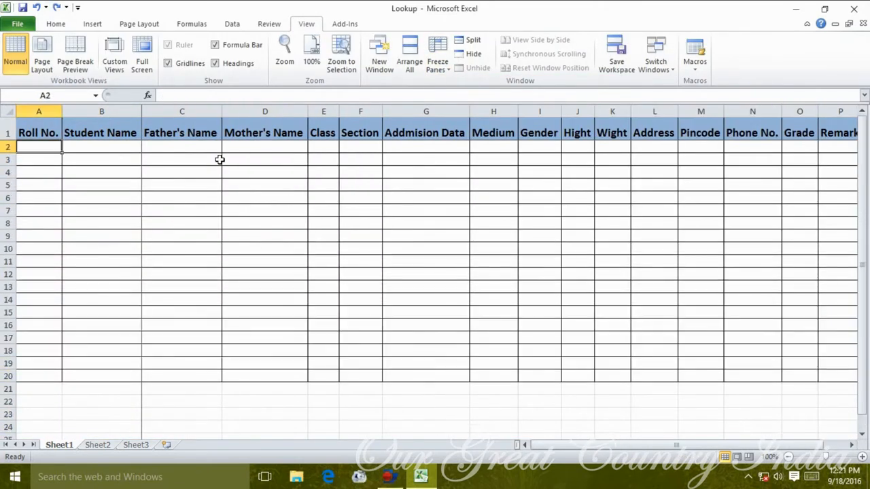
pyautogui.write('1001')
pyautogui.press('Return')
pyautogui.write('1002')
pyautogui.press('Return')
pyautogui.write('1003')
pyautogui.press('Return')
pyautogui.moveTo(42, 147); pyautogui.dragTo(42, 172)
pyautogui.moveTo(62, 178); pyautogui.dragTo(60, 377)
# Type the first nine student names into column B starting at B2.
pyautogui.click(101, 147)
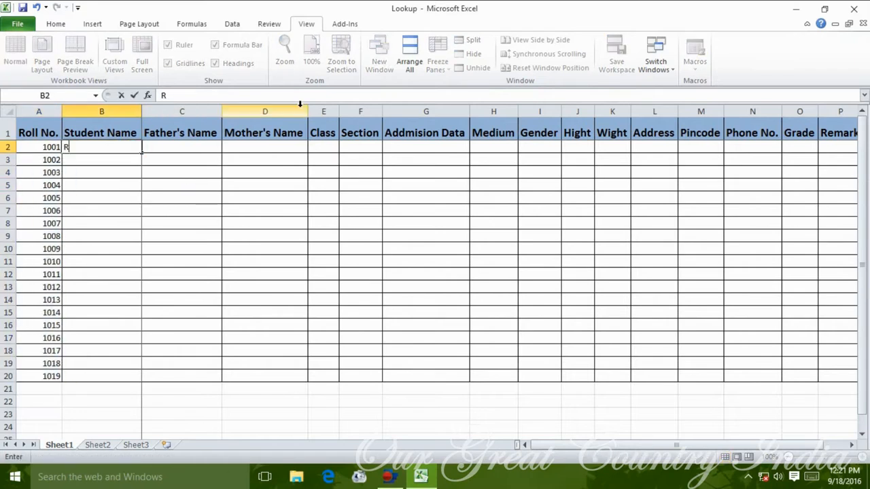
pyautogui.click(254, 272)
pyautogui.click(93, 175)
pyautogui.write('Sohan')
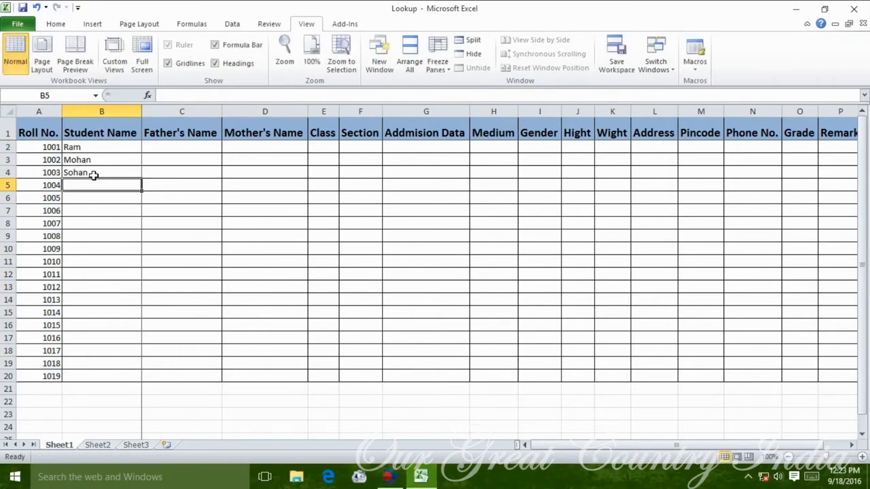
pyautogui.write(' Monika Raman Ajay Sunita')
pyautogui.press('Return')
pyautogui.write('Nidhi')
pyautogui.press('Return')
pyautogui.write('Gautam')
pyautogui.press('Return')
pyautogui.write('subhash')
# Type the remaining student names down column B through B20.
pyautogui.press('Return')
pyautogui.write('Mohan')
pyautogui.press('Return')
pyautogui.write('Brijnath')
pyautogui.press('Return')
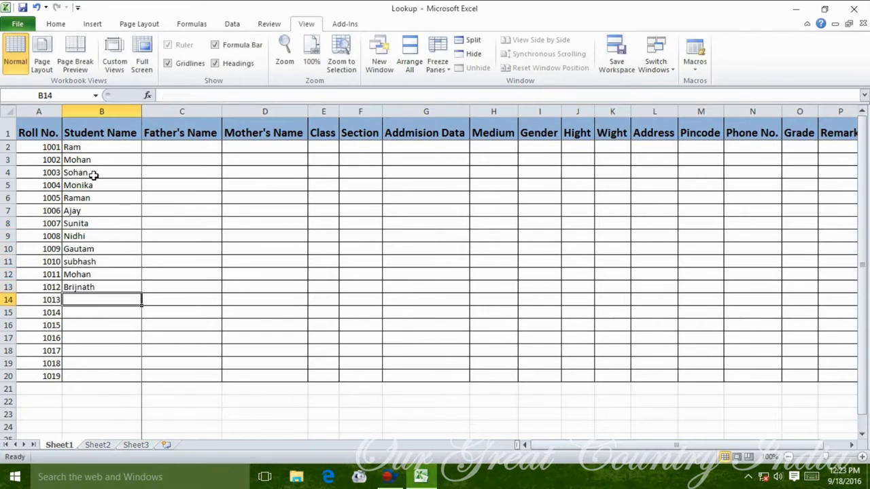
pyautogui.write('Navin')
pyautogui.press('Return')
pyautogui.write('Happy')
pyautogui.press('Return')
pyautogui.write('Aman')
pyautogui.press('Return')
pyautogui.write('Mohini')
pyautogui.press('Return')
pyautogui.write('Sudha')
pyautogui.press('Return')
pyautogui.write('Sanjay')
pyautogui.press('Up')
# Open Excel Options from the File menu and close it without changes.
pyautogui.click(18, 24)
pyautogui.click(38, 260)
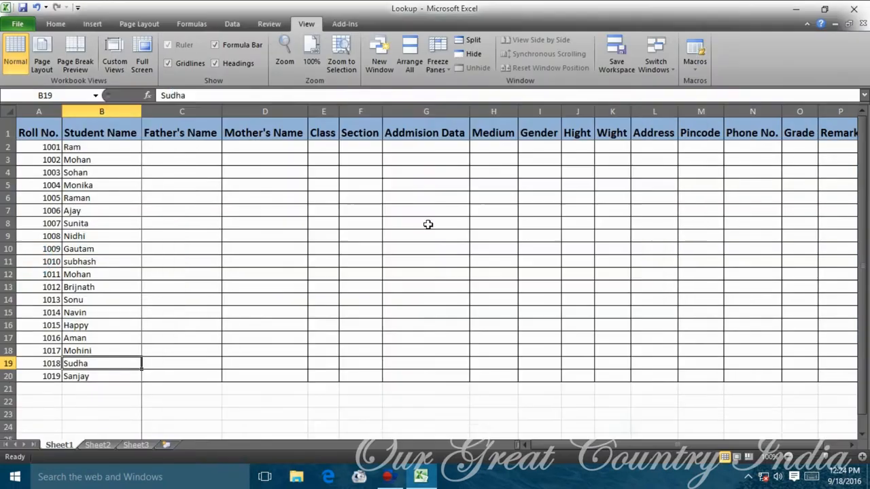
pyautogui.click(427, 198)
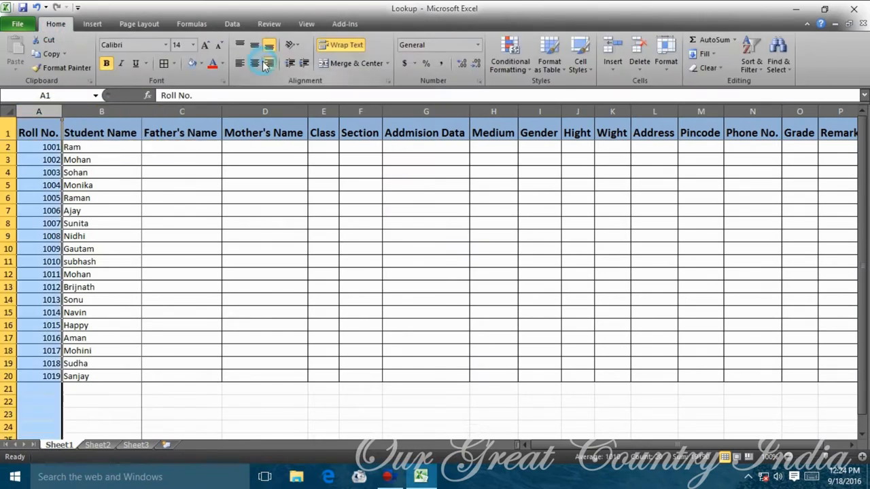
# Centre the roll numbers in column A and adjust the heading alignment.
pyautogui.click(255, 64)
pyautogui.click(101, 112)
pyautogui.click(255, 63)
pyautogui.click(265, 185)
pyautogui.click(265, 211)
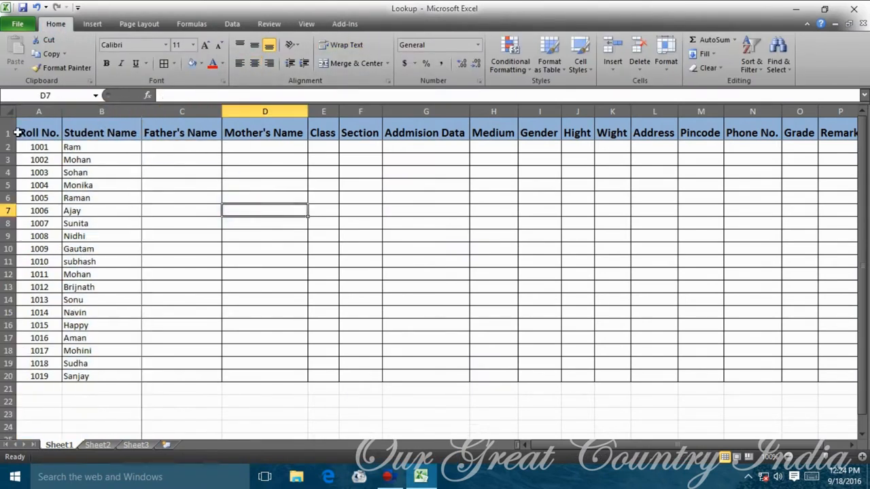
pyautogui.click(8, 132)
pyautogui.click(255, 45)
# Recolour the A1:P1 heading row with a lighter blue fill.
pyautogui.moveTo(614, 446); pyautogui.dragTo(654, 452)
pyautogui.moveTo(38, 129); pyautogui.dragTo(760, 130)
pyautogui.click(201, 63)
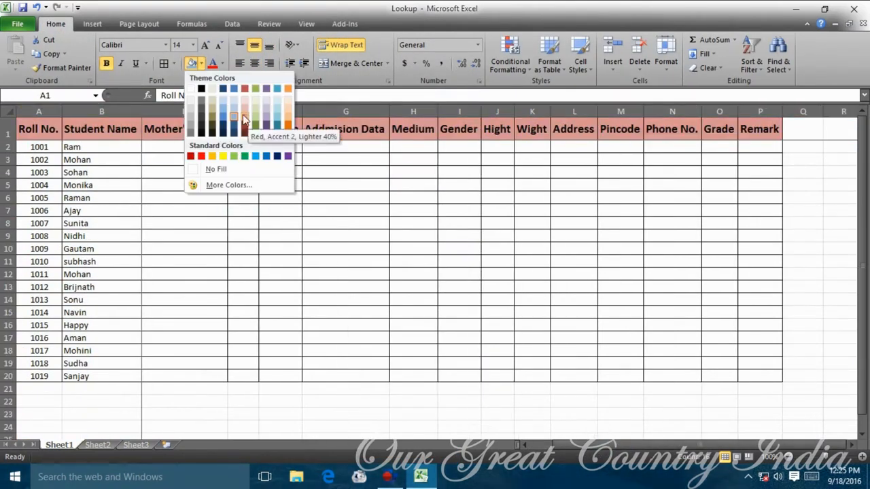
pyautogui.click(224, 112)
pyautogui.click(459, 211)
pyautogui.scroll(-1, 229, 274)
pyautogui.scroll(1, 229, 274)
pyautogui.click(184, 146)
pyautogui.press('Left')
pyautogui.press('Left')
pyautogui.press('Right')
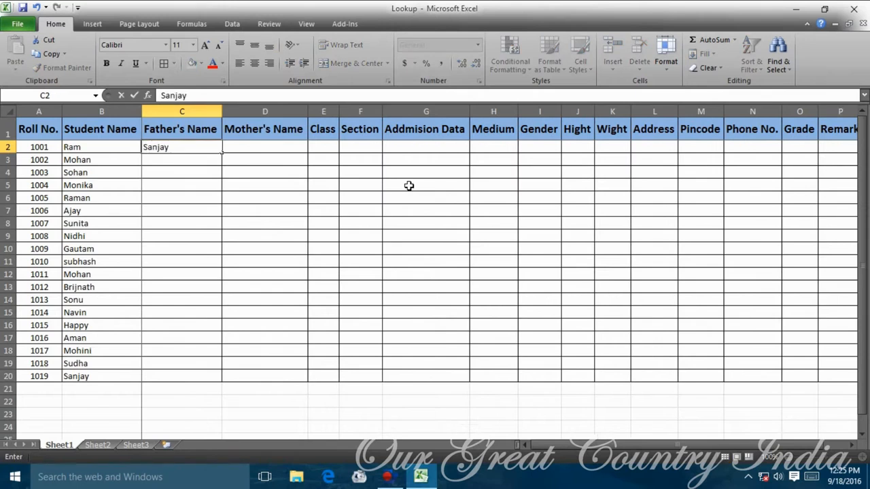
# Enter the fathers' names for the first nine students in C2 through C10.
pyautogui.press('Return')
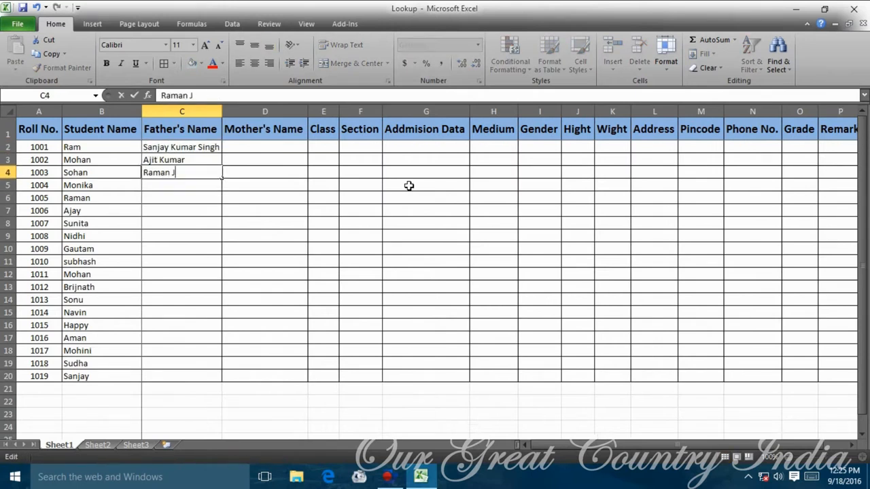
pyautogui.press('Return')
pyautogui.press('Return')
pyautogui.press('Return')
pyautogui.press('Return')
pyautogui.press('Return')
pyautogui.press('Return')
pyautogui.press('Return')
pyautogui.press('Return')
# Enter the remaining fathers' names from C11 down to C18.
pyautogui.press('Return')
pyautogui.press('Return')
pyautogui.press('Return')
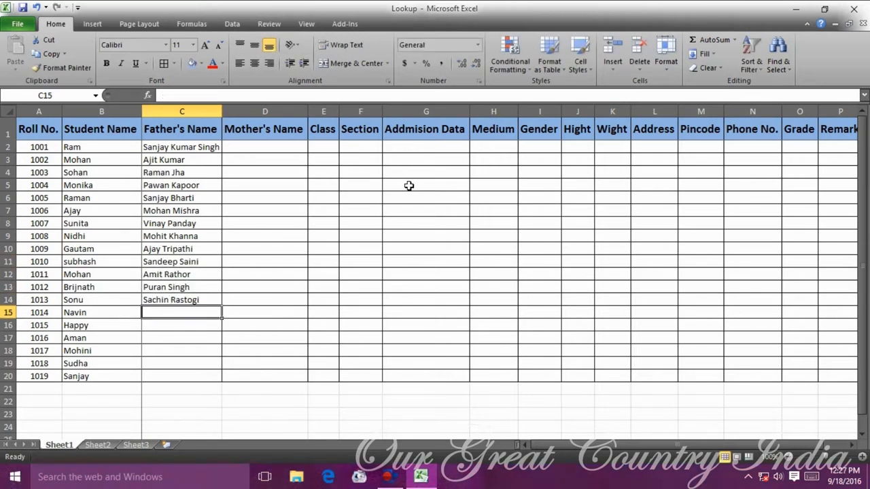
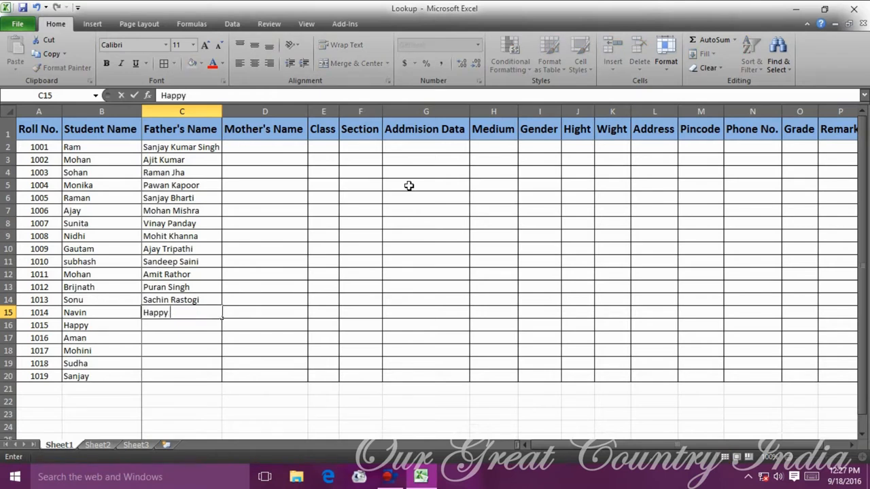
pyautogui.press('Return')
pyautogui.press('Return')
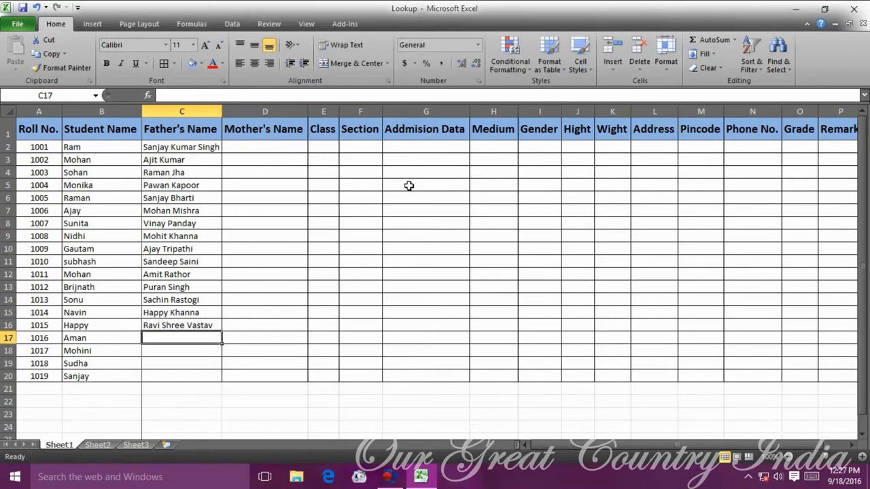
pyautogui.press('Return')
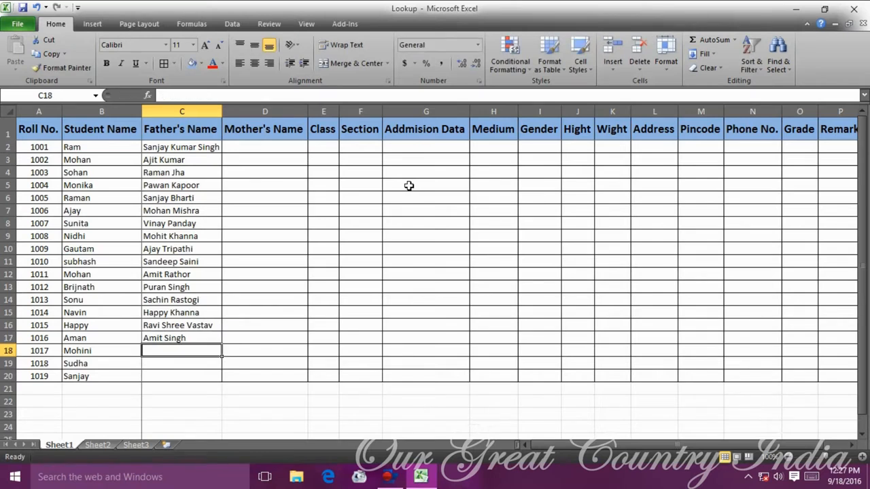
pyautogui.press('Return')
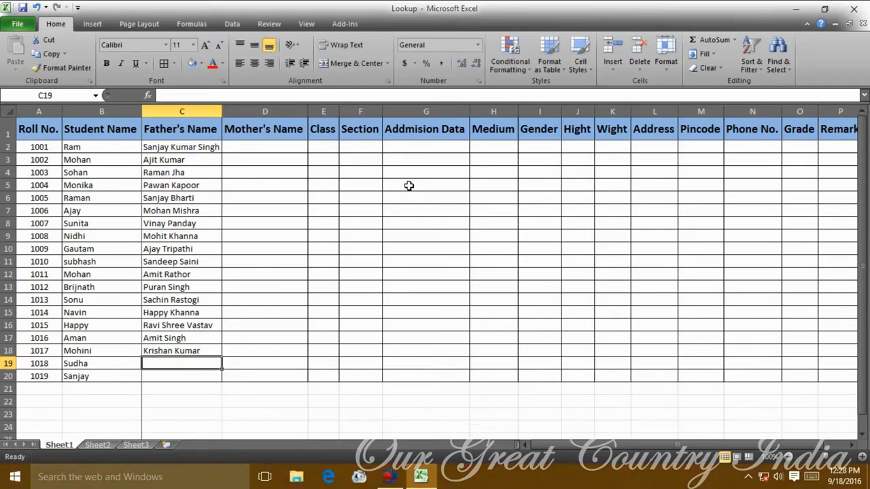
pyautogui.write('Parmanand')
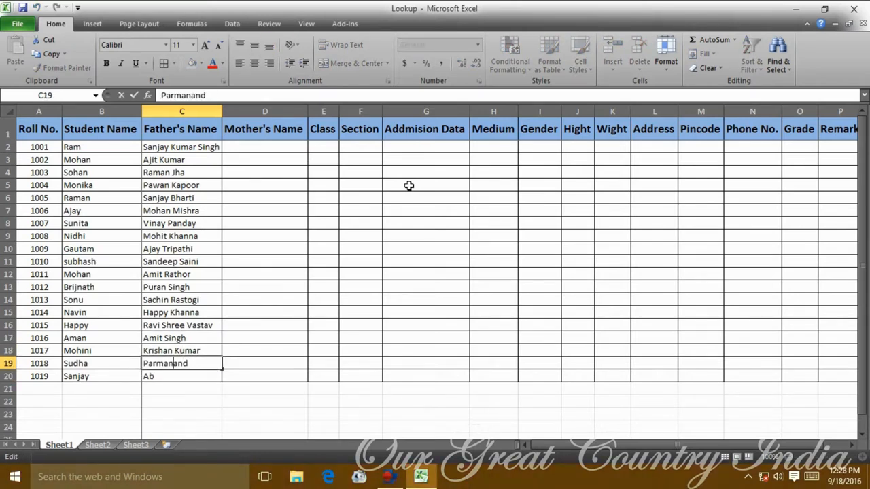
# Enter the first seven mothers' names in the Mother's Name column starting at D2.
pyautogui.press('Return')
pyautogui.write('Mo')
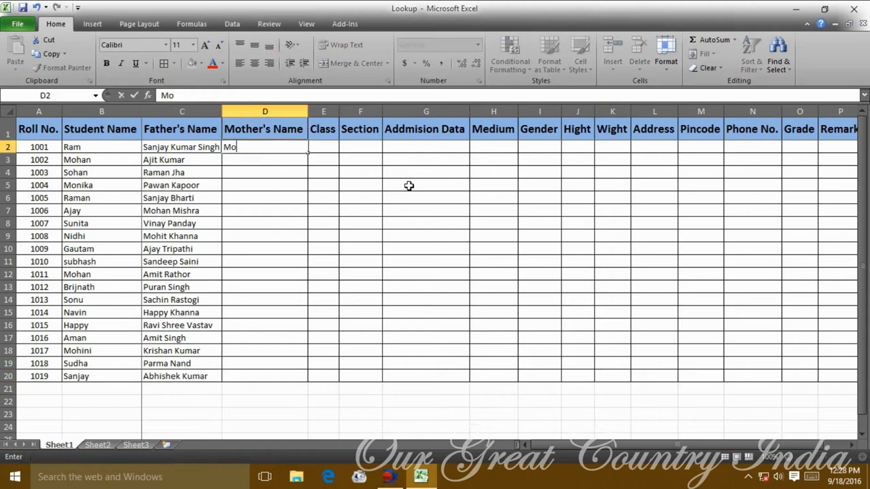
pyautogui.press('Return')
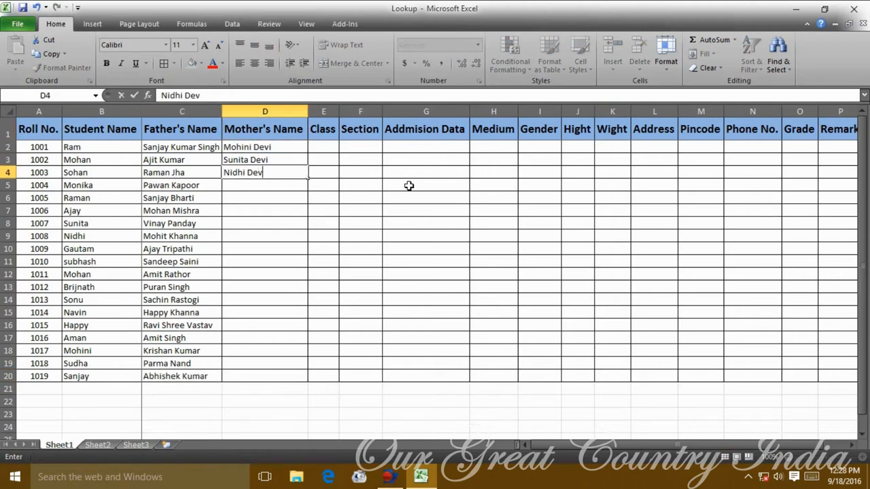
pyautogui.press('Return')
pyautogui.press('Return')
pyautogui.press('Return')
pyautogui.press('Return')
pyautogui.press('Return')
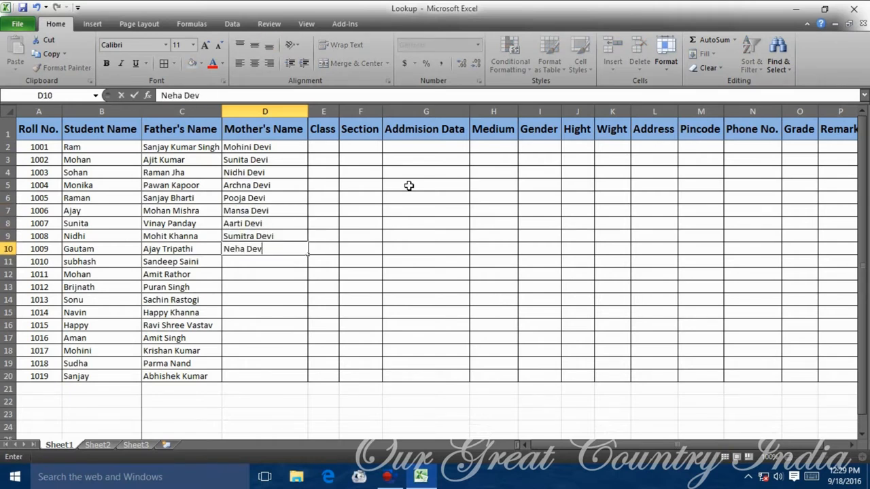
pyautogui.press('Return')
# Enter the remaining mothers' names down the Mother's Name column.
pyautogui.press('Return')
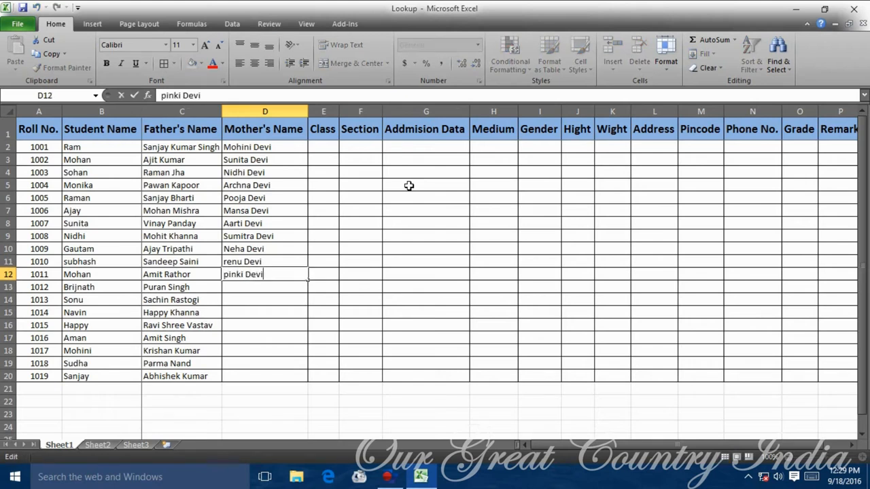
pyautogui.press('Return')
pyautogui.write('Sak')
pyautogui.press('Return')
pyautogui.press('Return')
pyautogui.write('P')
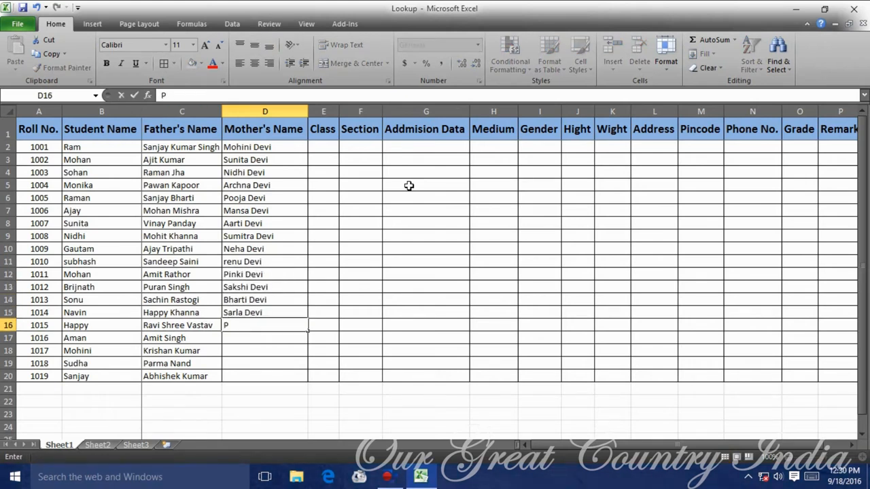
pyautogui.press('Return')
pyautogui.press('Return')
pyautogui.press('Return')
pyautogui.press('Return')
# Enter XII in E2 and fill it down to E20 with Ctrl+D.
pyautogui.press('Up')
pyautogui.press('Up')
pyautogui.press('Up')
pyautogui.press('Up')
pyautogui.press('Up')
pyautogui.press('Up')
pyautogui.press('Up')
pyautogui.press('Up')
pyautogui.press('Up')
pyautogui.press('Up')
pyautogui.press('Up')
pyautogui.press('Up')
pyautogui.press('Up')
pyautogui.press('Up')
pyautogui.press('Up')
pyautogui.press('Up')
pyautogui.press('Up')
pyautogui.press('Up')
pyautogui.press('Up')
pyautogui.press('Right')
pyautogui.write('XII')
pyautogui.press('Return')
pyautogui.press('Up')
pyautogui.hotkey('shift', 'Down')
pyautogui.hotkey('shift', 'Down')
pyautogui.hotkey('shift', 'Down')
pyautogui.hotkey('shift', 'Down')
pyautogui.hotkey('shift', 'Down')
pyautogui.hotkey('shift', 'Down')
pyautogui.hotkey('shift', 'Down')
pyautogui.hotkey('shift', 'Down')
pyautogui.hotkey('shift', 'Down')
pyautogui.hotkey('shift', 'Down')
pyautogui.hotkey('shift', 'Down')
pyautogui.hotkey('shift', 'Down')
pyautogui.hotkey('shift', 'Down')
pyautogui.hotkey('shift', 'Down')
pyautogui.hotkey('shift', 'Down')
pyautogui.hotkey('shift', 'Down')
pyautogui.hotkey('shift', 'Down')
pyautogui.hotkey('shift', 'Down')
pyautogui.hotkey('ctrl', 'd')
pyautogui.press('Right')
# Start the Section column with the letter A in F2.
pyautogui.write('A')
pyautogui.press('Return')
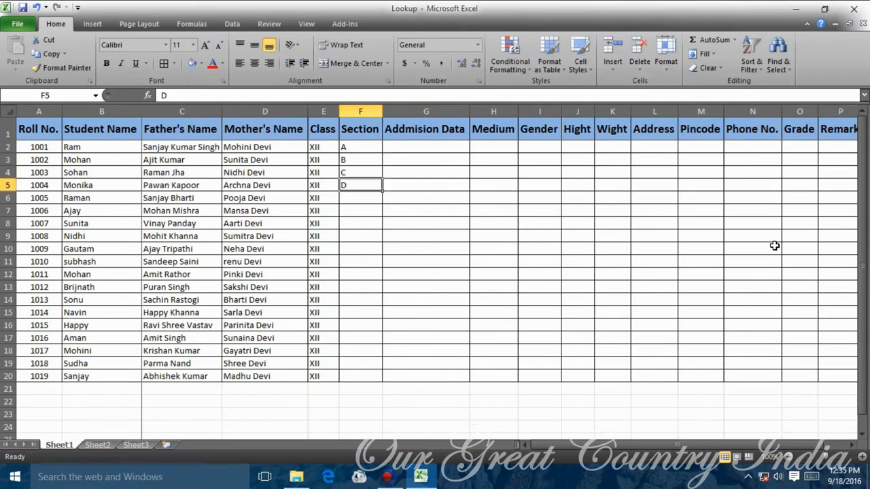
pyautogui.press('BackSpace')
# Enter the section pattern A B C C B and fill it down to row 20.
pyautogui.write('A B C C B')
pyautogui.moveTo(360, 159); pyautogui.dragTo(360, 224)
pyautogui.moveTo(382, 230); pyautogui.dragTo(399, 379)
# Enter 5/2/2014 in G2, widen the column, and fill dates down to row 20.
pyautogui.click(426, 147)
pyautogui.write('5/2/2014')
pyautogui.click(599, 261)
pyautogui.click(430, 111)
pyautogui.click(442, 147)
pyautogui.moveTo(480, 153); pyautogui.dragTo(476, 380)
# Correct the odd admission dates, including one set to 05/02/2016.
pyautogui.click(422, 175)
pyautogui.write('05/02/2016')
pyautogui.press('Return')
pyautogui.press('Down')
pyautogui.press('Down')
pyautogui.press('Down')
pyautogui.press('Down')
pyautogui.press('Down')
pyautogui.press('Down')
pyautogui.press('F2')
pyautogui.press('Left')
pyautogui.press('Left')
pyautogui.press('Left')
pyautogui.press('Left')
pyautogui.press('Left')
pyautogui.press('BackSpace')
pyautogui.write('2')
pyautogui.press('Return')
pyautogui.press('Down')
pyautogui.press('Down')
pyautogui.press('Down')
pyautogui.press('Down')
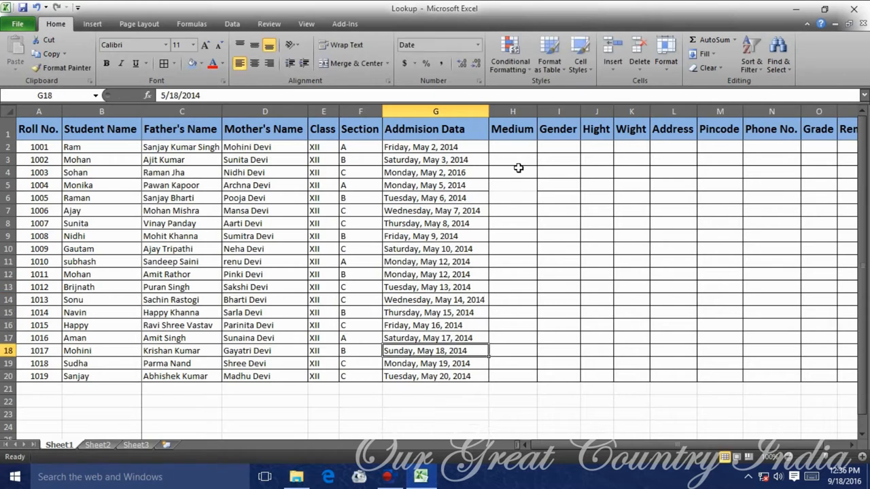
pyautogui.press('Down')
pyautogui.hotkey('ctrl', 'c')
pyautogui.press('Down')
pyautogui.press('Return')
pyautogui.press('Up')
pyautogui.press('Up')
pyautogui.press('Up')
pyautogui.press('Up')
pyautogui.press('Up')
pyautogui.press('Up')
pyautogui.press('Up')
pyautogui.press('Up')
pyautogui.press('Up')
pyautogui.press('Up')
pyautogui.press('Up')
pyautogui.hotkey('ctrl', 'c')
pyautogui.press('Down')
pyautogui.press('Down')
pyautogui.press('Down')
pyautogui.press('Down')
pyautogui.press('Down')
pyautogui.press('Down')
pyautogui.press('Down')
pyautogui.press('Return')
# Copy Hindi and English into the remaining Medium cells down to row 20.
pyautogui.press('Up')
pyautogui.press('Up')
pyautogui.press('Up')
pyautogui.press('Up')
pyautogui.press('Up')
pyautogui.press('Up')
pyautogui.press('Up')
pyautogui.press('Up')
pyautogui.press('Up')
pyautogui.press('Up')
pyautogui.press('Up')
pyautogui.press('Up')
# Enter Hindi and English in the first two Medium cells.
pyautogui.press('Right')
pyautogui.press('Right')
pyautogui.press('Right')
pyautogui.press('Left')
pyautogui.press('Left')
pyautogui.write('Hindi')
pyautogui.press('Return')
pyautogui.write('English')
pyautogui.press('Return')
pyautogui.press('Up')
pyautogui.press('Up')
pyautogui.hotkey('ctrl', 'c')
pyautogui.click(501, 186)
pyautogui.hotkey('ctrl', 'v')
pyautogui.click(516, 262)
pyautogui.hotkey('ctrl', 'v')
pyautogui.click(519, 339)
pyautogui.hotkey('ctrl', 'v')
pyautogui.click(525, 161)
pyautogui.moveTo(537, 166); pyautogui.dragTo(533, 177)
pyautogui.hotkey('ctrl', 'c')
pyautogui.moveTo(522, 198); pyautogui.dragTo(522, 249)
pyautogui.hotkey('ctrl', 'v')
pyautogui.moveTo(537, 217); pyautogui.dragTo(516, 376)
pyautogui.click(515, 238)
pyautogui.hotkey('ctrl', 'c')
pyautogui.hotkey('ctrl', 'v')
pyautogui.hotkey('ctrl', 'v')
pyautogui.press('Escape')
pyautogui.click(592, 330)
# Enter each student's gender, Male or Female, down the Gender column.
pyautogui.click(558, 148)
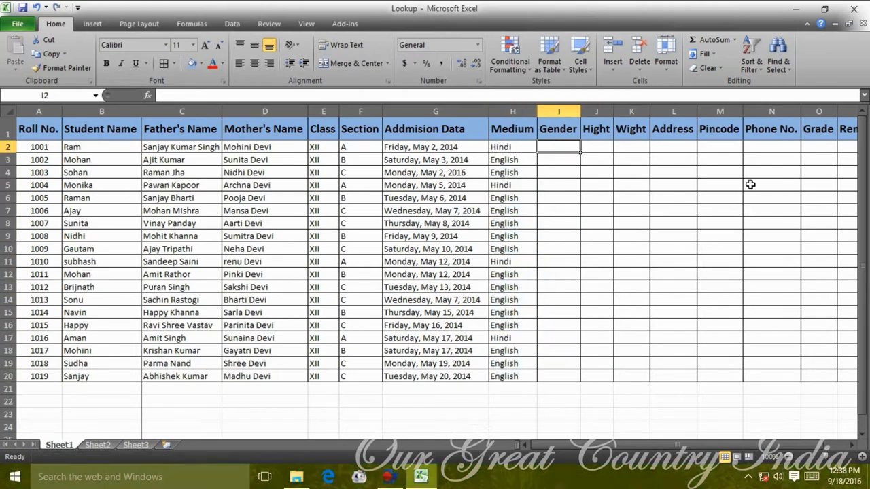
pyautogui.write('Male')
pyautogui.press('Return')
pyautogui.press('Return')
pyautogui.write('Female Male Male Female Female Male Male Male ')
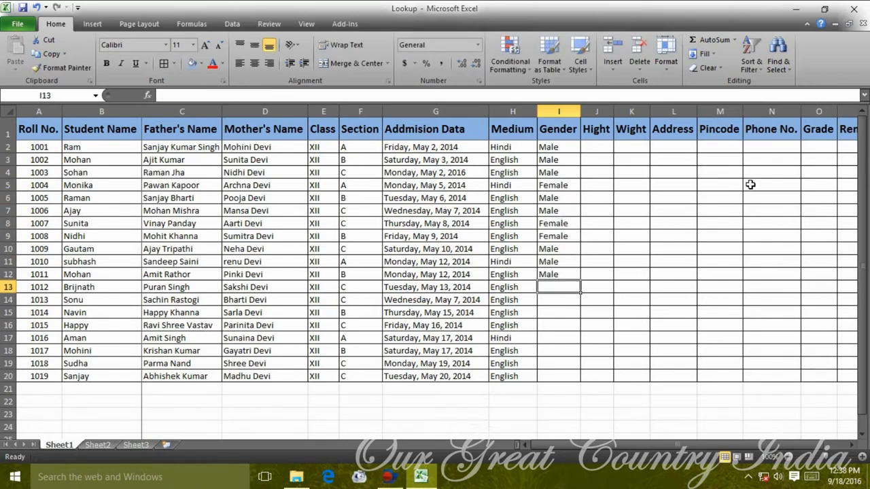
pyautogui.write('Male Male Male Male Male')
pyautogui.press('Return')
pyautogui.write('Female Female Male')
# Enter the first height as 5 ft. 4 Inch and fill an edited 5 ft. 6 Inch copy below.
pyautogui.press('Right')
pyautogui.hotkey('ctrl', 'Up')
pyautogui.press('Down')
pyautogui.write('5 ft. 4 Inch')
pyautogui.press('Return')
pyautogui.press('Up')
pyautogui.hotkey('shift', 'Down')
pyautogui.hotkey('shift', 'Down')
pyautogui.hotkey('shift', 'Down')
pyautogui.hotkey('shift', 'Down')
pyautogui.hotkey('shift', 'Down')
pyautogui.hotkey('shift', 'Down')
pyautogui.hotkey('shift', 'Down')
pyautogui.hotkey('shift', 'Down')
pyautogui.hotkey('shift', 'Down')
pyautogui.hotkey('shift', 'Down')
pyautogui.hotkey('shift', 'Down')
pyautogui.hotkey('shift', 'Up')
pyautogui.hotkey('shift', 'Up')
pyautogui.hotkey('shift', 'Up')
pyautogui.hotkey('shift', 'Up')
pyautogui.hotkey('shift', 'Up')
pyautogui.hotkey('shift', 'Up')
pyautogui.hotkey('shift', 'Up')
pyautogui.hotkey('shift', 'Up')
pyautogui.hotkey('shift', 'Up')
pyautogui.hotkey('shift', 'Up')
pyautogui.hotkey('shift', 'Up')
pyautogui.press('Down')
pyautogui.hotkey('ctrl', 'd')
pyautogui.press('F2')
pyautogui.press('Left')
pyautogui.press('Left')
pyautogui.press('Left')
pyautogui.press('Left')
pyautogui.press('BackSpace')
pyautogui.press('BackSpace')
pyautogui.write('6')
pyautogui.press('Return')
pyautogui.press('Up')
pyautogui.hotkey('shift', 'Down')
pyautogui.hotkey('shift', 'Down')
pyautogui.hotkey('shift', 'Down')
pyautogui.hotkey('ctrl', 'd')
# Change the next heights' inches to 2, 3 and 5, then autofit the Height column.
pyautogui.press('Down')
pyautogui.press('Down')
pyautogui.press('F2')
pyautogui.press('Left')
pyautogui.press('Left')
pyautogui.press('Left')
pyautogui.press('Left')
pyautogui.press('BackSpace')
pyautogui.write('2')
pyautogui.press('Return')
pyautogui.press('F2')
pyautogui.press('Left')
pyautogui.press('Left')
pyautogui.press('Left')
pyautogui.press('Left')
pyautogui.press('BackSpace')
pyautogui.write('3')
pyautogui.press('Return')
pyautogui.press('Up')
pyautogui.press('Up')
pyautogui.press('Up')
pyautogui.press('F2')
pyautogui.press('Left')
pyautogui.press('Left')
pyautogui.press('Left')
pyautogui.press('Left')
pyautogui.press('BackSpace')
pyautogui.write('5')
pyautogui.press('Return')
pyautogui.press('Up')
pyautogui.press('Up')
pyautogui.doubleClick(613, 112)
# Copy the first five heights and paste them repeatedly to fill the Height column to row 20.
pyautogui.moveTo(605, 147); pyautogui.dragTo(620, 201)
pyautogui.hotkey('ctrl', 'c')
pyautogui.click(604, 198)
pyautogui.click(609, 211)
pyautogui.hotkey('ctrl', 'v')
pyautogui.click(614, 274)
pyautogui.press('Up')
pyautogui.hotkey('shift', 'Up')
pyautogui.hotkey('shift', 'Up')
pyautogui.hotkey('shift', 'Up')
pyautogui.hotkey('shift', 'Up')
pyautogui.hotkey('shift', 'Up')
pyautogui.hotkey('shift', 'Up')
pyautogui.hotkey('ctrl', 'c')
pyautogui.press('Down')
pyautogui.hotkey('ctrl', 'v')
pyautogui.click(616, 363)
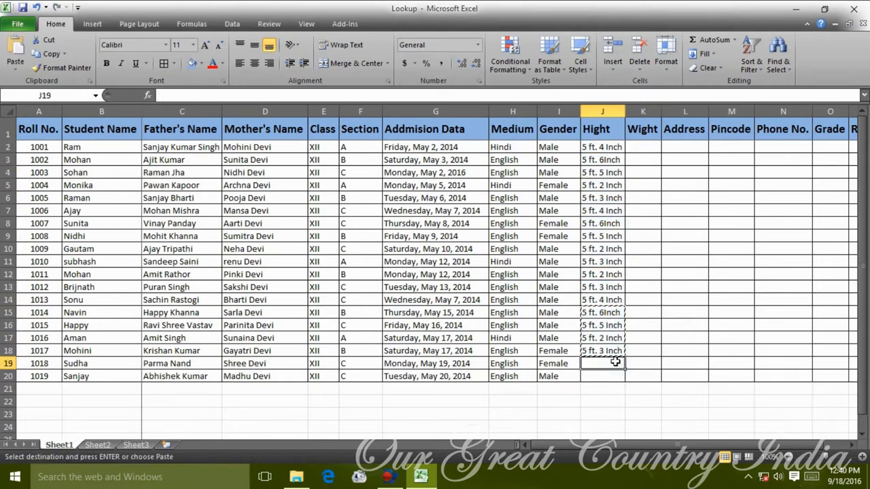
pyautogui.hotkey('ctrl', 'v')
pyautogui.click(517, 391)
pyautogui.moveTo(537, 396); pyautogui.dragTo(645, 402)
# Type weights in Kg starting 55 Kg, 52 Kg, 50 Kg, 47 Kg down the Weight column.
pyautogui.click(647, 145)
pyautogui.write('55 Kg')
pyautogui.press('Return')
pyautogui.write('52 Kg 50 Kg 47 Kg 48 Kg 45 Kg 46 Kg 52 Kg 50 Kg 49 Kg 47 Kg 46 Kg 58 Kg 52 Kg 46 Kg ')
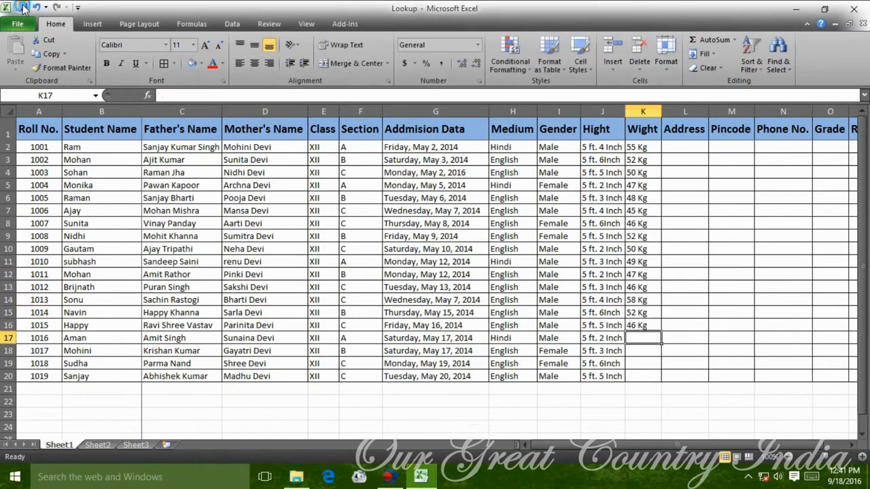
pyautogui.write('52 Kg 53 Kg 51 Kg 47 Kg')
# Enter the first student's pincode and address.
pyautogui.click(642, 198)
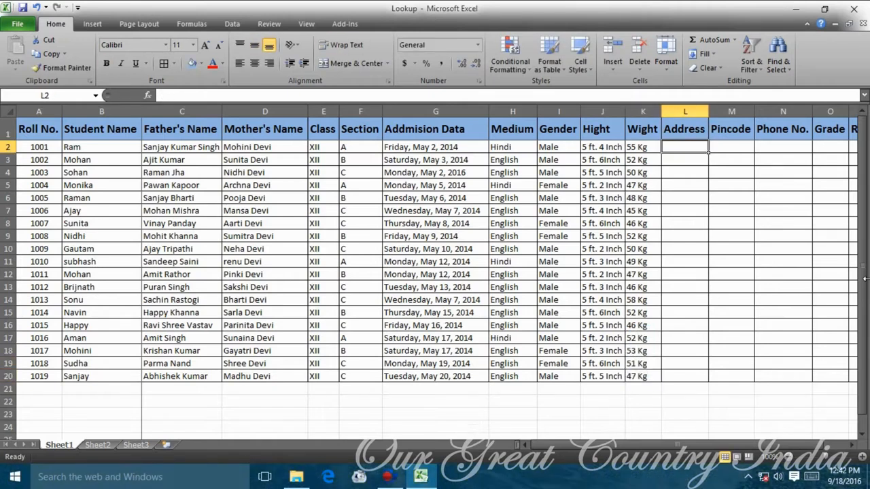
pyautogui.press('Right')
pyautogui.write('110032')
pyautogui.press('Up')
pyautogui.press('Up')
pyautogui.press('Left')
pyautogui.write('Gautam Puri')
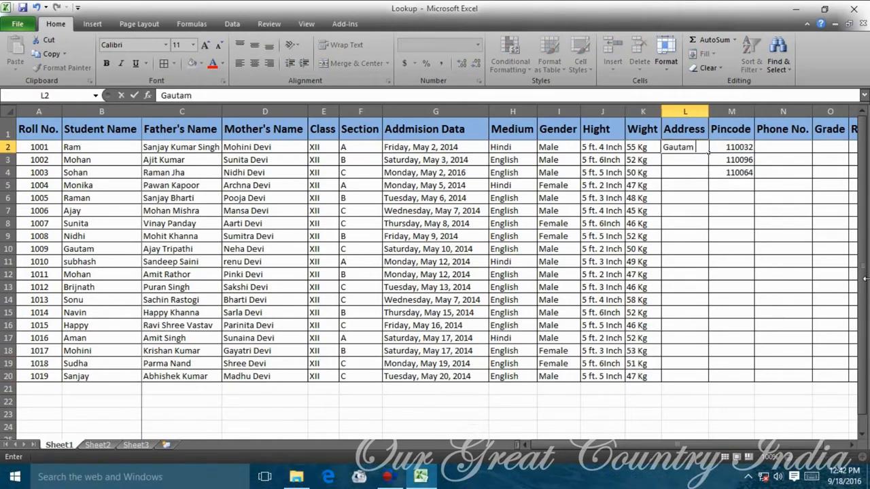
pyautogui.press('Return')
# Widen the Address column and enter the next students' addresses.
pyautogui.moveTo(708, 112); pyautogui.dragTo(731, 111)
pyautogui.moveTo(731, 112); pyautogui.dragTo(723, 111)
pyautogui.click(790, 162)
pyautogui.press('Left')
pyautogui.press('Left')
pyautogui.write('Sahardra Kaly')
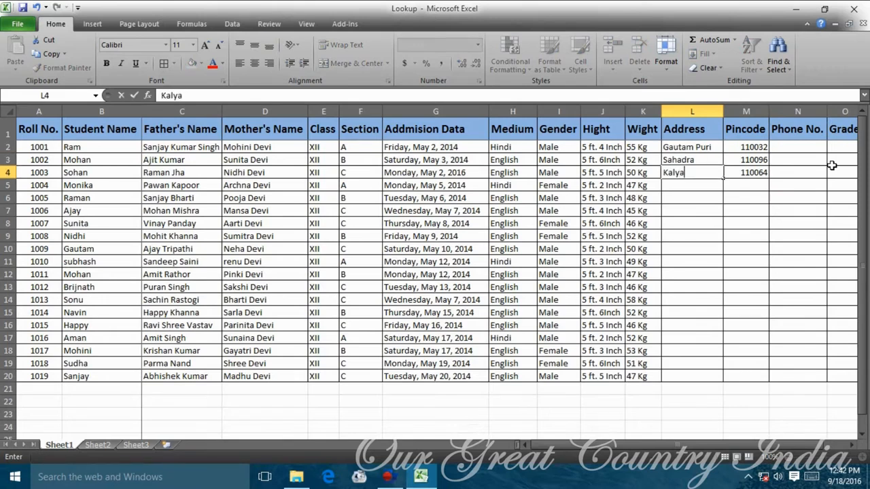
pyautogui.write('Gandhi Nagar')
pyautogui.press('Return')
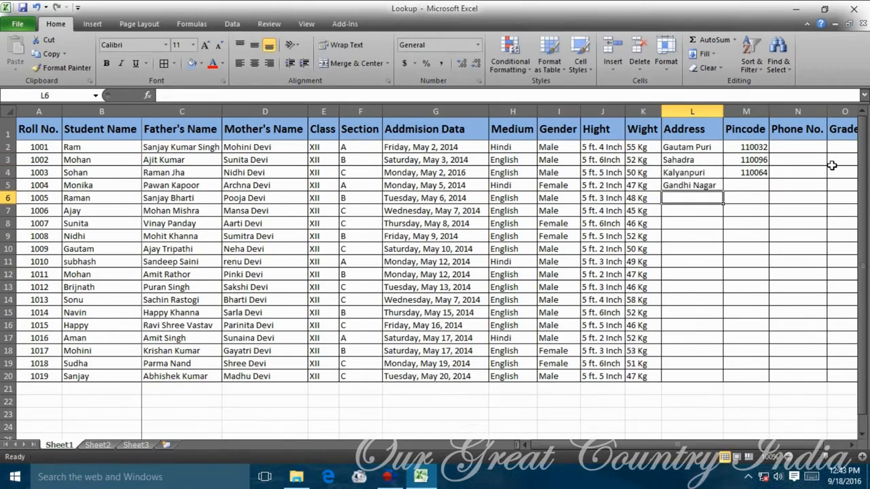
pyautogui.write('Subhash Mohalla')
pyautogui.press('Return')
pyautogui.write('Rajouri Garden')
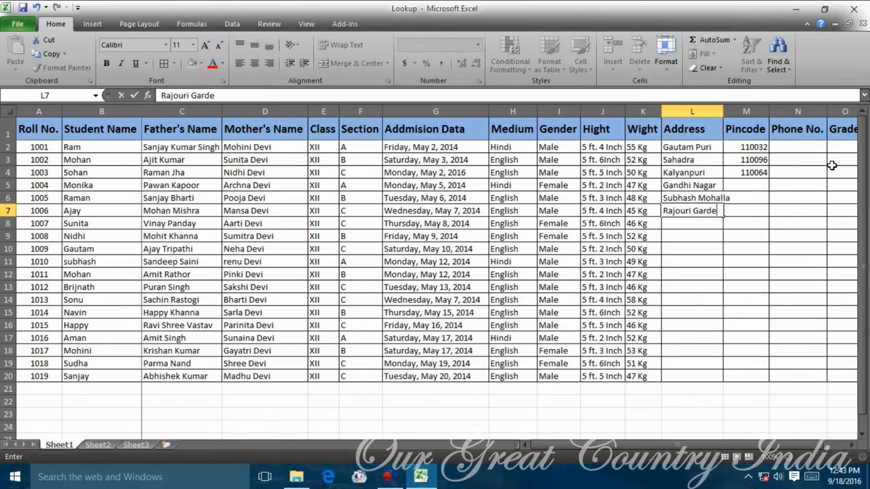
pyautogui.press('Return')
pyautogui.write('Karol Bagh')
pyautogui.press('Return')
pyautogui.write('Laxmi ')
pyautogui.write('Krishna Nagar')
pyautogui.press('Return')
# Enter the remaining students' addresses down to the last row.
pyautogui.write('Pandav Nagar')
pyautogui.press('Return')
pyautogui.write('Ajit Nagar')
pyautogui.press('Return')
pyautogui.write('Kailash N')
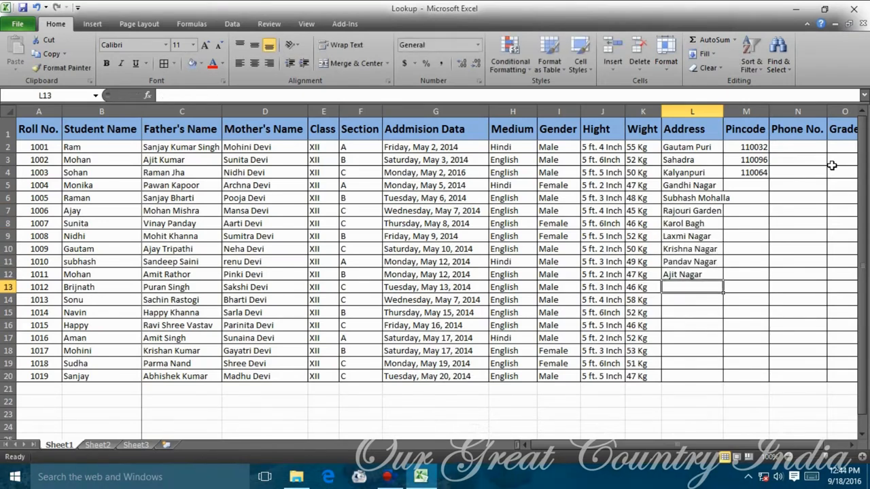
pyautogui.write('Gate')
pyautogui.press('Return')
pyautogui.write('Mori Gate')
pyautogui.press('Return')
pyautogui.write('Chandni Chowk')
pyautogui.press('Return')
pyautogui.write('Rajiv Chowlk')
pyautogui.press('Return')
pyautogui.write('Patel Chowk')
pyautogui.press('Return')
pyautogui.write('Azad Pur')
pyautogui.press('Return')
# Enter the missing six-digit pincodes down the Pincode column.
pyautogui.press('Right')
pyautogui.hotkey('ctrl', 'Up')
pyautogui.press('Down')
pyautogui.write('110031')
pyautogui.press('Return')
pyautogui.write('11')
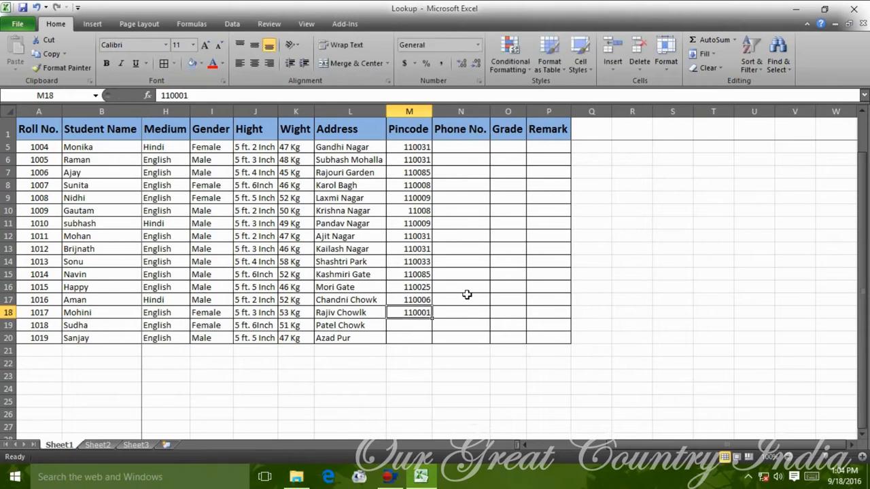
# Confirm the last pincode and enter the first students' phone numbers in column N.
pyautogui.press('Return')
pyautogui.write('11')
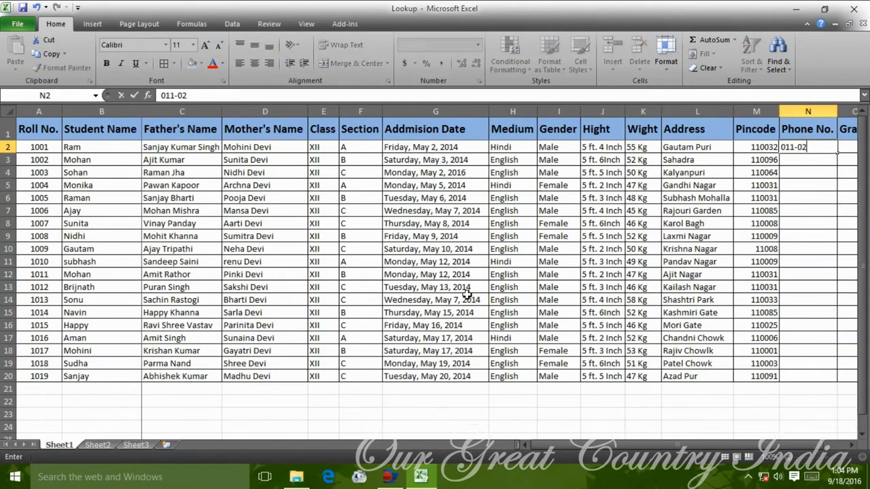
pyautogui.press('Return')
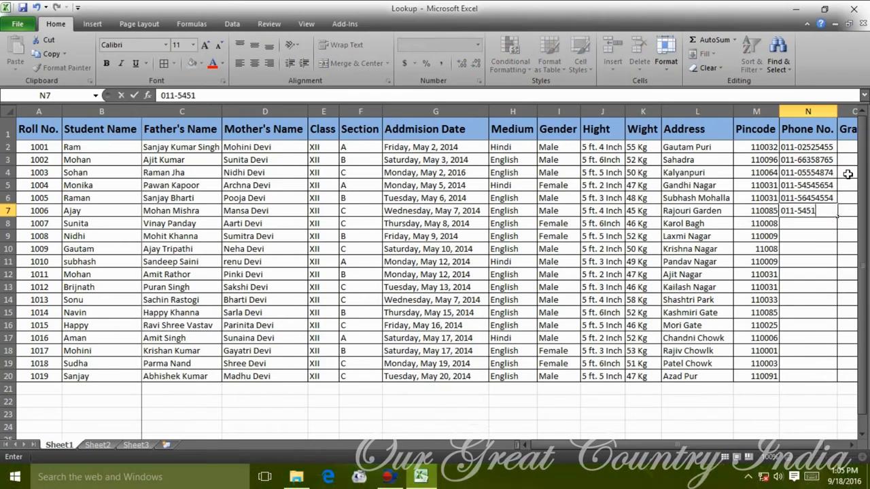
pyautogui.press('Return')
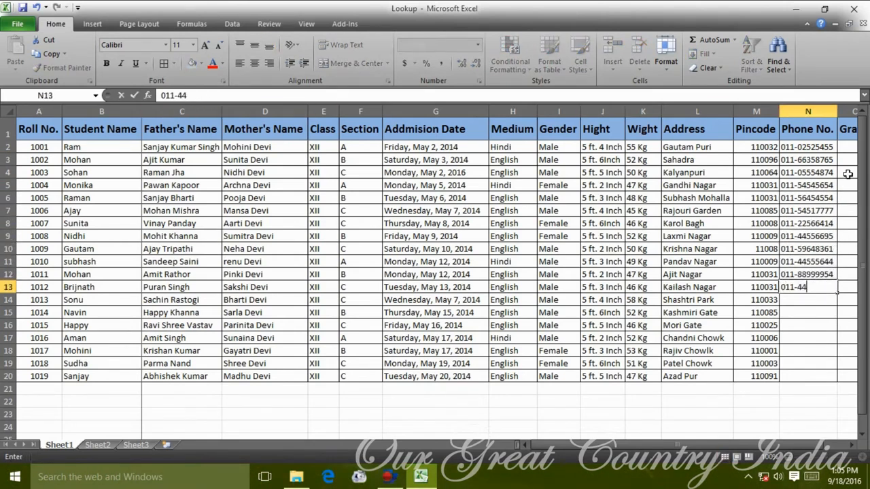
# Enter more phone numbers and start the Grade column with B.
pyautogui.press('Return')
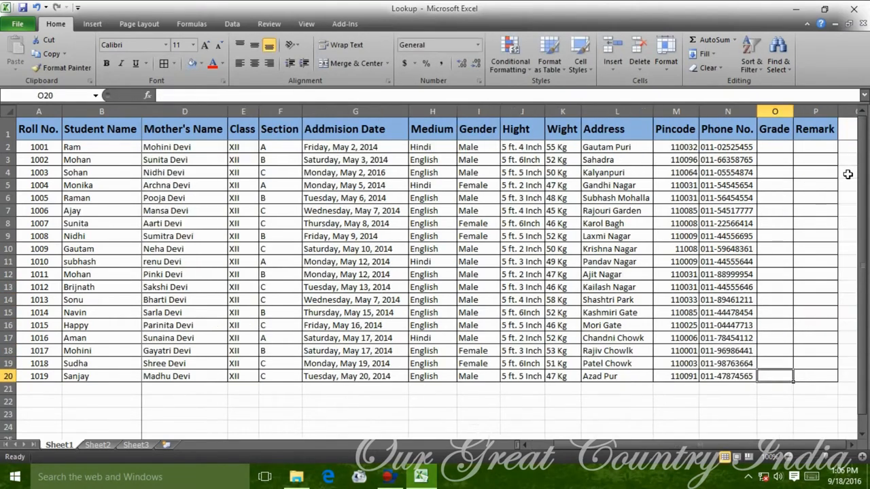
pyautogui.write('B')
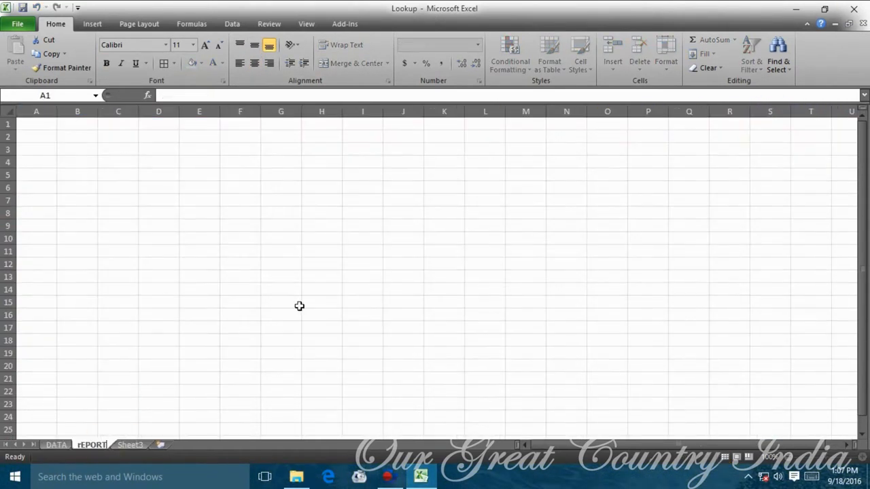
# Widen column A and start the label formulas linking to DATA in A1.
pyautogui.moveTo(59, 112); pyautogui.dragTo(126, 113)
pyautogui.hotkey('ctrl', 'Home')
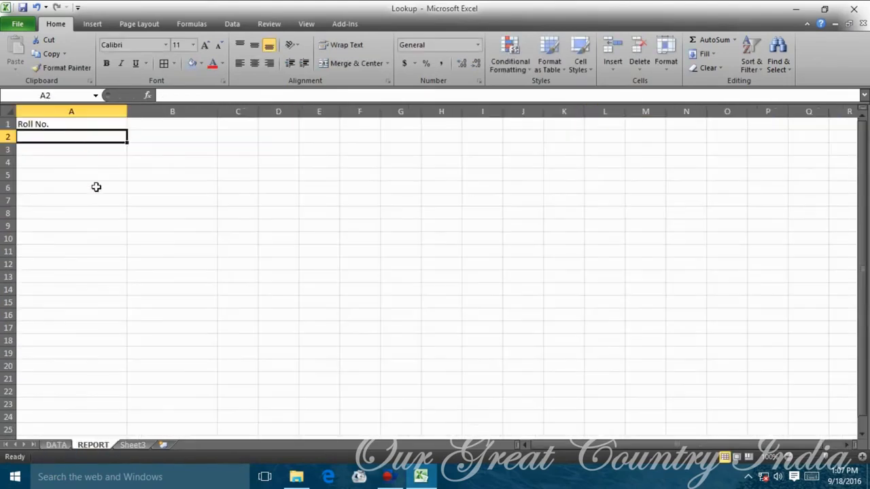
pyautogui.write('=')
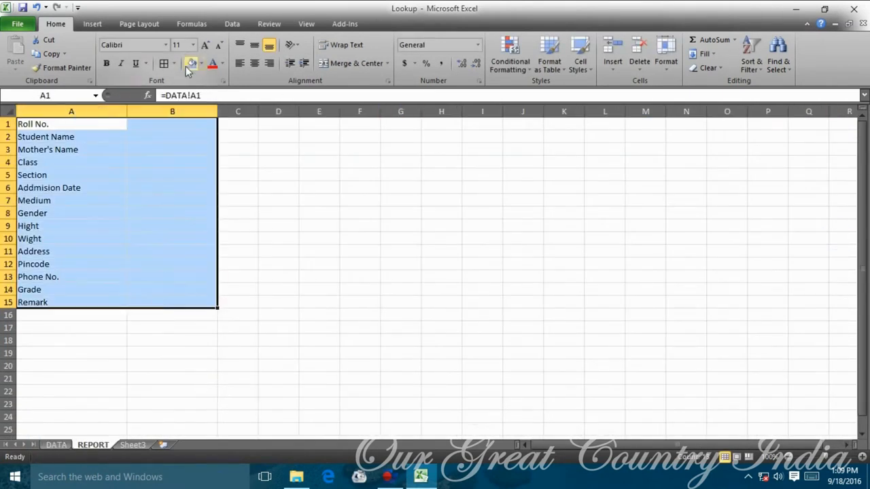
# Fill the report block blue and give every cell All Borders.
pyautogui.click(201, 63)
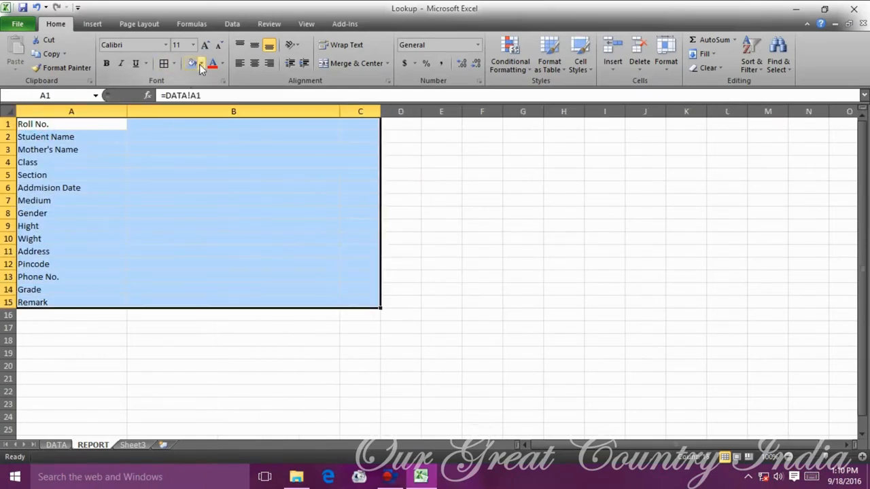
pyautogui.click(201, 64)
pyautogui.click(223, 117)
pyautogui.click(164, 64)
# Style labels A1:A15 with dark blue fill and bold yellow text.
pyautogui.moveTo(93, 123); pyautogui.dragTo(100, 302)
pyautogui.click(202, 64)
pyautogui.click(223, 126)
pyautogui.click(223, 63)
pyautogui.click(248, 170)
pyautogui.click(106, 63)
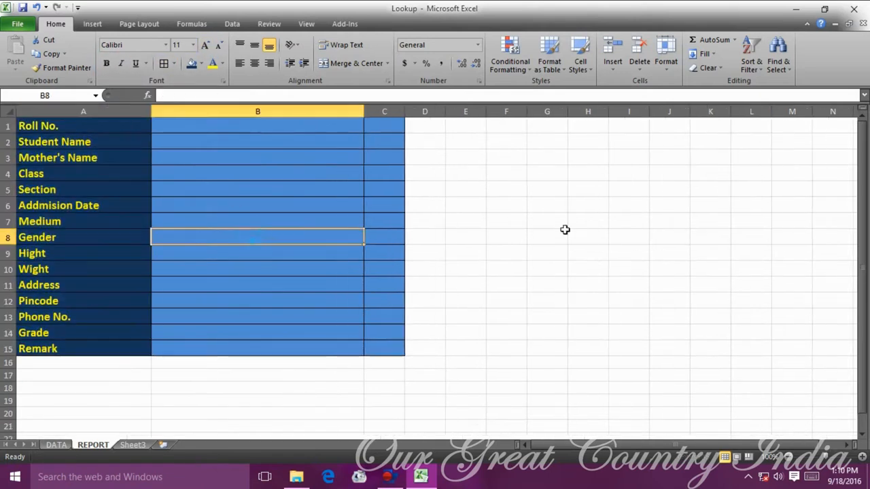
# Widen column B and enter the label ROLL NO. in D9.
pyautogui.moveTo(364, 111); pyautogui.dragTo(375, 112)
pyautogui.click(518, 285)
pyautogui.click(437, 257)
pyautogui.click(479, 254)
pyautogui.write('Find')
pyautogui.click(518, 317)
pyautogui.click(485, 252)
pyautogui.write('Ro')
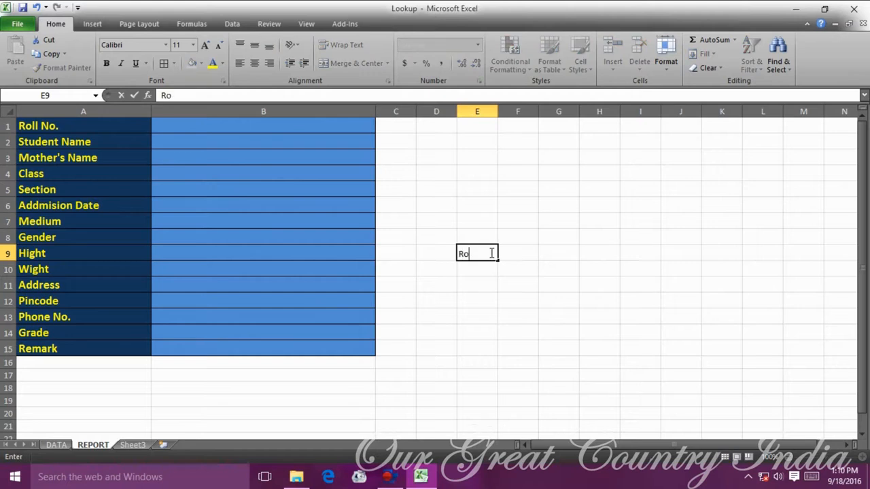
pyautogui.press('Tab')
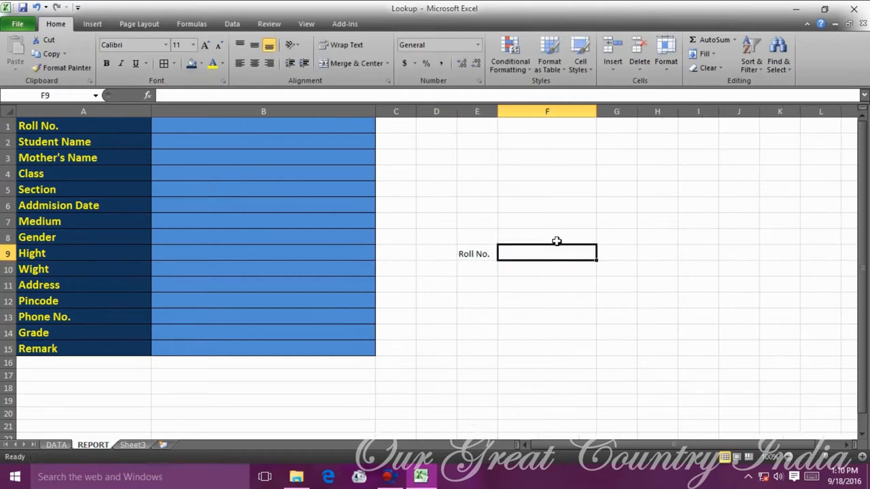
pyautogui.moveTo(479, 254); pyautogui.dragTo(499, 254)
pyautogui.write('ROLL NO.')
pyautogui.click(519, 300)
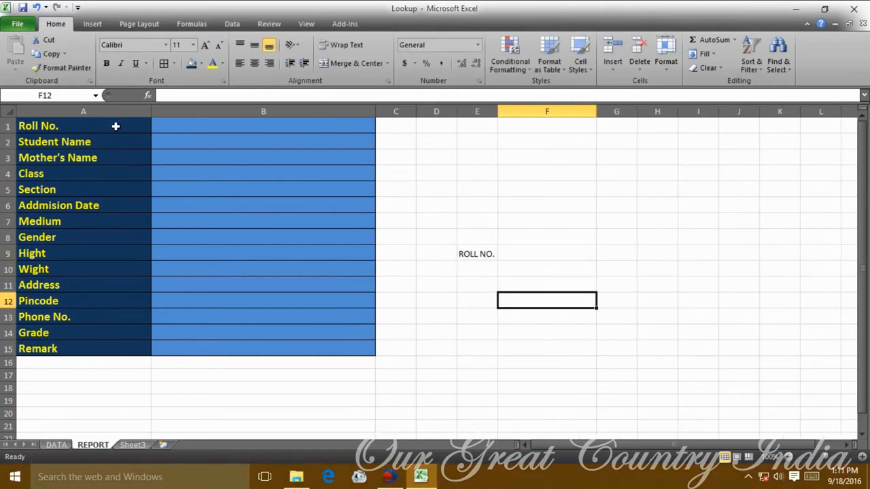
# Format-paint the A1:B1 styling onto D9:E9, fit the columns, and delete the empty column.
pyautogui.click(115, 127)
pyautogui.moveTo(135, 128); pyautogui.dragTo(163, 128)
pyautogui.click(64, 68)
pyautogui.click(477, 254)
pyautogui.click(548, 333)
pyautogui.moveTo(596, 110); pyautogui.dragTo(645, 111)
pyautogui.doubleClick(498, 111)
pyautogui.click(440, 111)
pyautogui.hotkey('ctrl', '-')
pyautogui.click(679, 347)
# Add a centred 'Type Here' caption in E8 above the input box.
pyautogui.click(546, 237)
pyautogui.write('t')
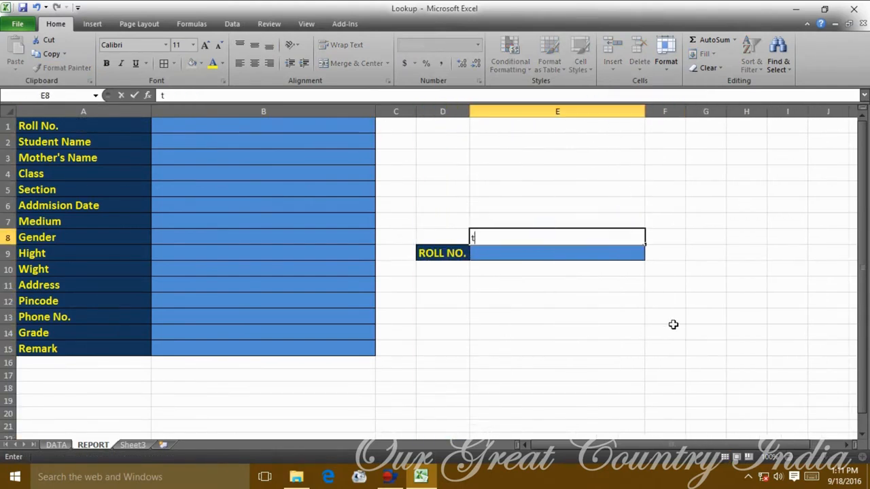
pyautogui.click(604, 306)
pyautogui.moveTo(389, 479)
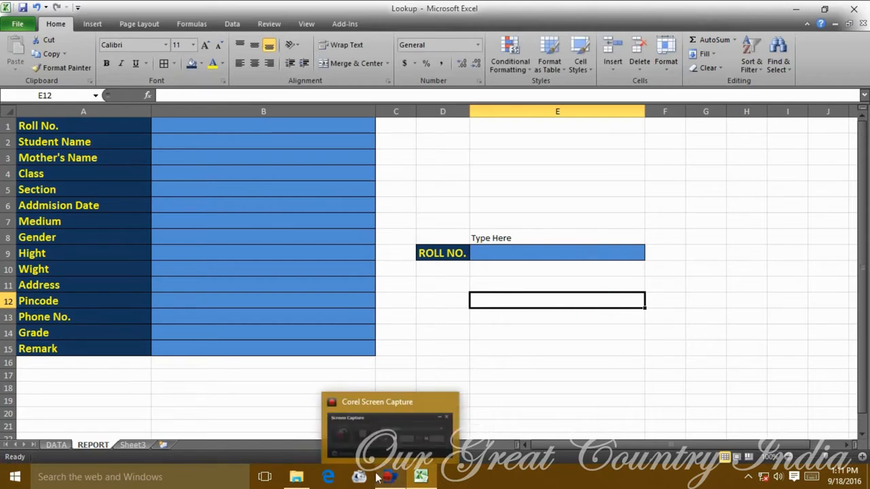
pyautogui.click(557, 237)
pyautogui.click(254, 62)
pyautogui.click(479, 263)
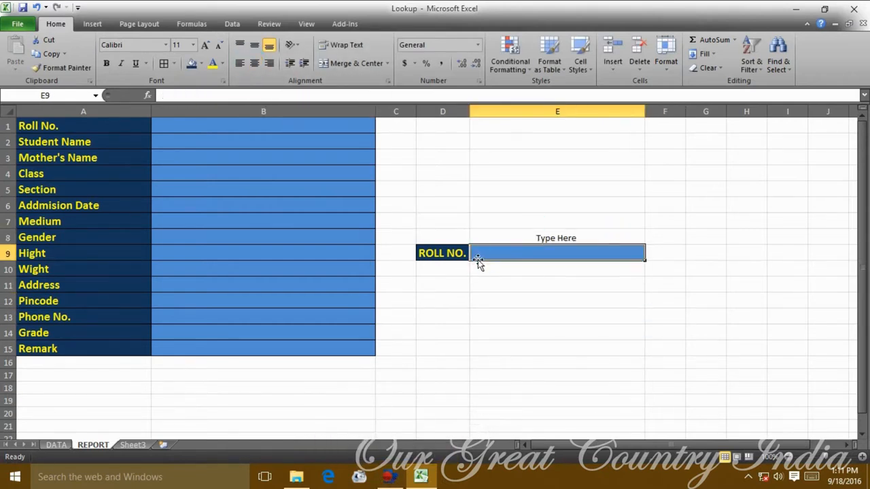
pyautogui.click(576, 295)
pyautogui.click(585, 255)
# Set the row height of rows 1–15 to 22.
pyautogui.click(9, 126)
pyautogui.click(29, 347)
pyautogui.moveTo(8, 348); pyautogui.dragTo(8, 127)
pyautogui.click(666, 57)
pyautogui.click(691, 96)
pyautogui.write('22')
pyautogui.press('Return')
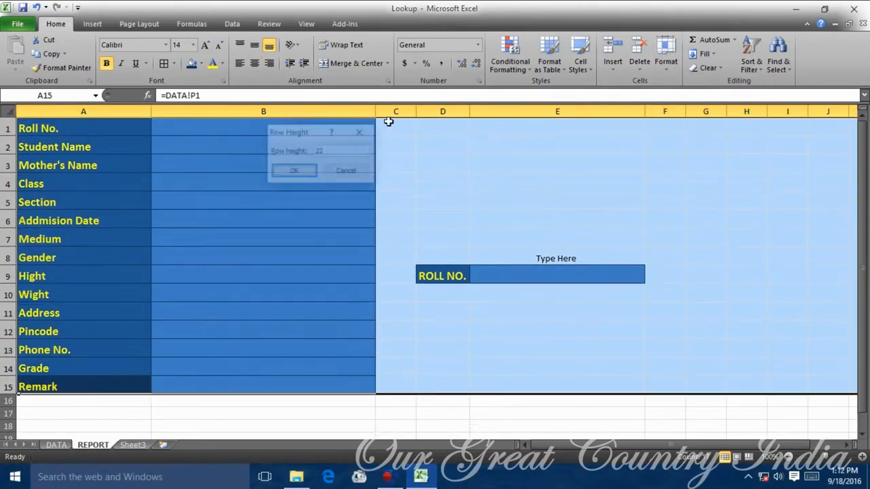
# Open the Insert Shapes gallery to add an arrow.
pyautogui.click(586, 257)
pyautogui.click(92, 24)
pyautogui.click(138, 54)
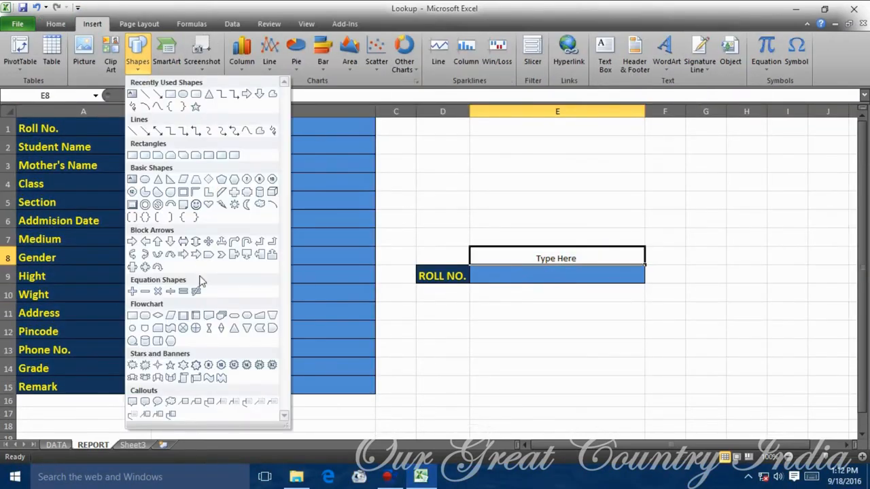
# Draw a block arrow pointing at the ROLL NO. input box.
pyautogui.click(149, 245)
pyautogui.click(705, 275)
pyautogui.moveTo(653, 260); pyautogui.dragTo(561, 243)
pyautogui.click(571, 257)
# Move the Type Here caption up to row 5 and centre the arrow over the input box.
pyautogui.hotkey('ctrl', 'x')
pyautogui.click(586, 219)
pyautogui.hotkey('ctrl', 'v')
pyautogui.click(692, 254)
pyautogui.click(585, 221)
pyautogui.click(588, 221)
pyautogui.moveTo(588, 211); pyautogui.dragTo(585, 204)
pyautogui.click(561, 238)
pyautogui.moveTo(561, 222); pyautogui.dragTo(560, 240)
pyautogui.click(585, 195)
pyautogui.click(561, 250)
# Enlarge the caption text, merge and centre it across D5:E5, and realign the arrow.
pyautogui.click(527, 202)
pyautogui.click(206, 45)
pyautogui.click(206, 45)
pyautogui.click(206, 44)
pyautogui.click(206, 45)
pyautogui.click(646, 242)
pyautogui.moveTo(598, 201); pyautogui.dragTo(442, 201)
pyautogui.click(352, 63)
pyautogui.moveTo(571, 241); pyautogui.dragTo(551, 241)
pyautogui.click(467, 273)
# Fit column D to ROLL NO. and give the Type Here caption a light grey fill.
pyautogui.doubleClick(469, 111)
pyautogui.click(757, 311)
pyautogui.click(544, 279)
pyautogui.doubleClick(476, 275)
pyautogui.press('Return')
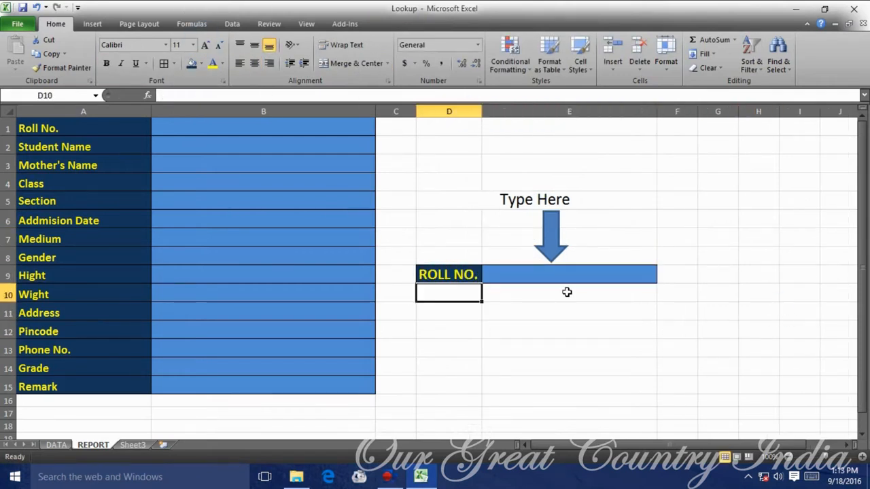
pyautogui.click(571, 200)
pyautogui.click(203, 65)
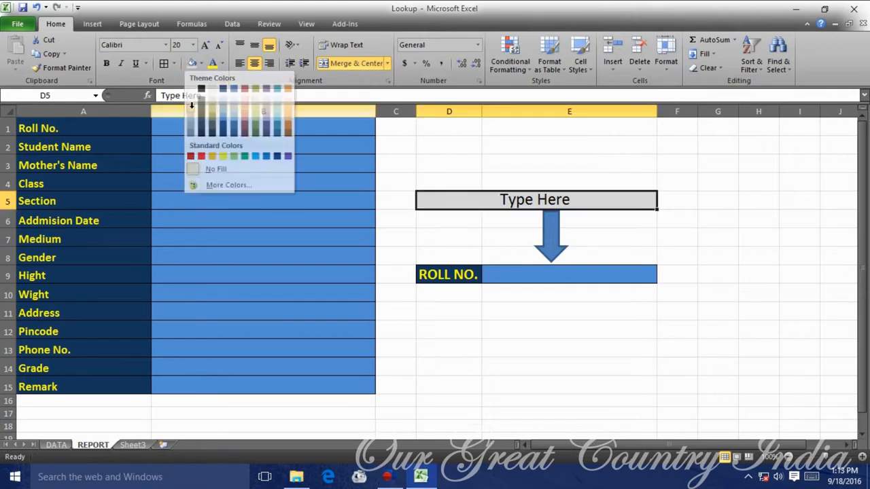
pyautogui.click(191, 103)
# Apply the light-cyan shape style to the arrow.
pyautogui.click(551, 255)
pyautogui.click(396, 24)
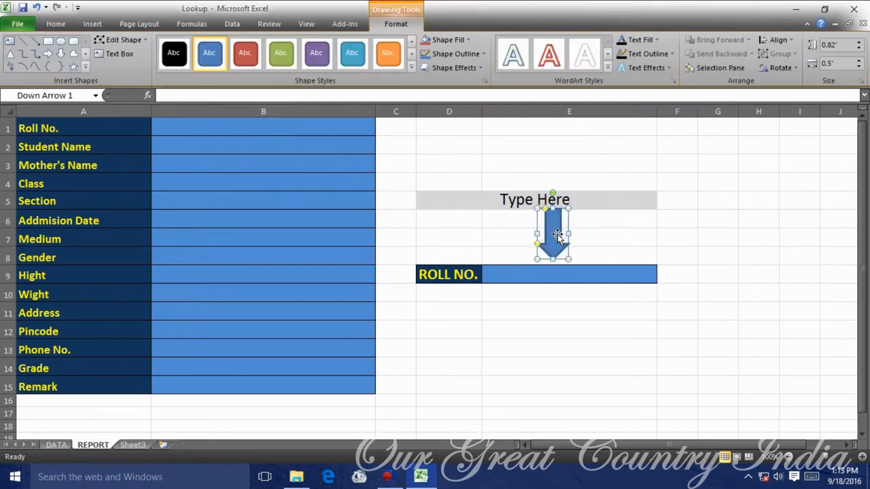
pyautogui.click(415, 72)
pyautogui.click(352, 162)
pyautogui.click(718, 240)
# Put a thick box border around the Type Here cells D5:E5.
pyautogui.click(625, 204)
pyautogui.click(174, 64)
pyautogui.click(197, 191)
pyautogui.click(758, 313)
pyautogui.click(691, 365)
pyautogui.click(694, 277)
# Drag row 9's header to make the ROLL NO. row taller.
pyautogui.click(425, 279)
pyautogui.moveTo(9, 284); pyautogui.dragTo(9, 289)
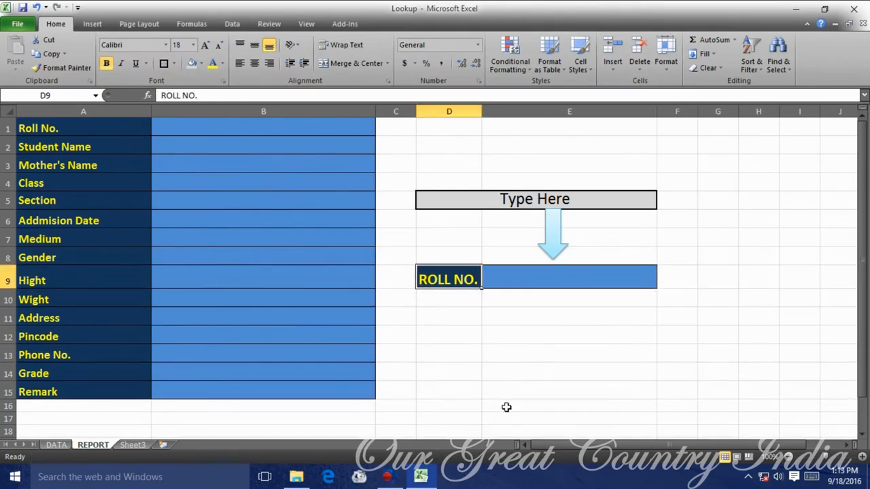
pyautogui.click(548, 334)
pyautogui.click(544, 278)
pyautogui.click(571, 319)
pyautogui.click(543, 277)
# Delete the unused Sheet3.
pyautogui.rightClick(130, 445)
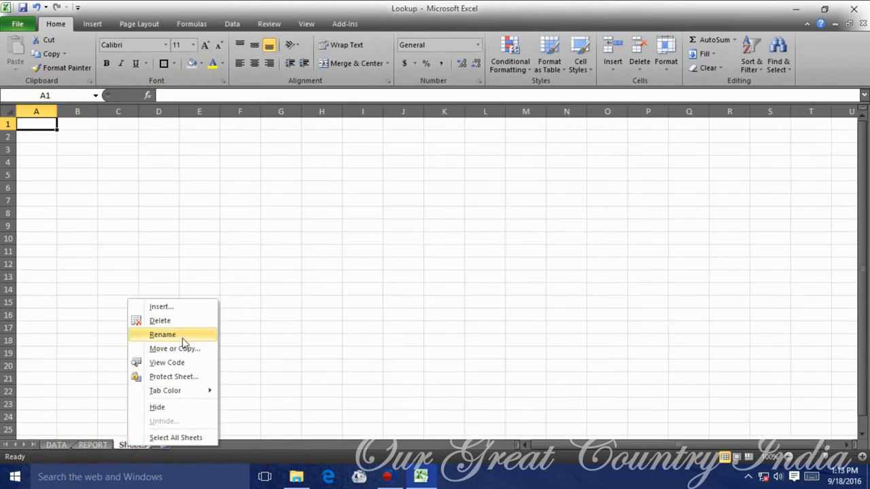
pyautogui.click(153, 319)
pyautogui.click(449, 353)
# Type 'USE LOOKUP FORMULA' in D1, merge and centre it across D1:E1, and enlarge it.
pyautogui.click(209, 127)
pyautogui.press('Right')
pyautogui.press('Right')
pyautogui.press('Right')
pyautogui.press('Left')
pyautogui.write('u')
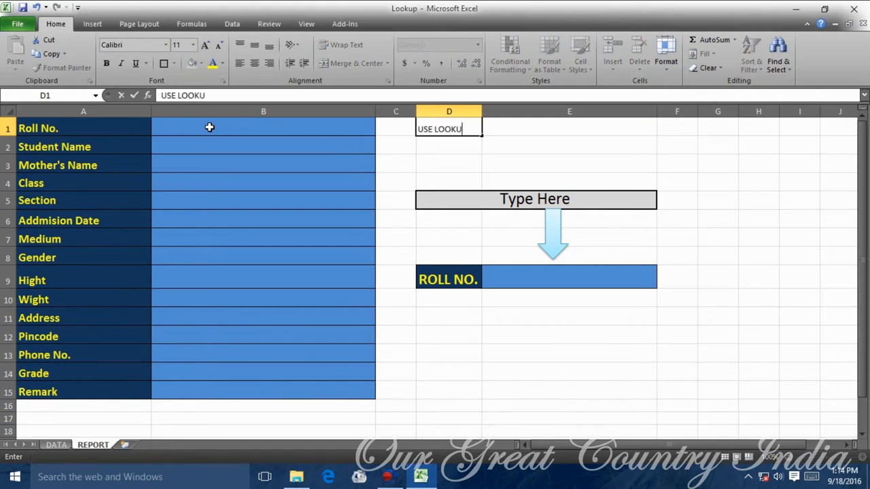
pyautogui.write('SE LOOKUP FORMULA')
pyautogui.click(759, 183)
pyautogui.moveTo(449, 129); pyautogui.dragTo(564, 129)
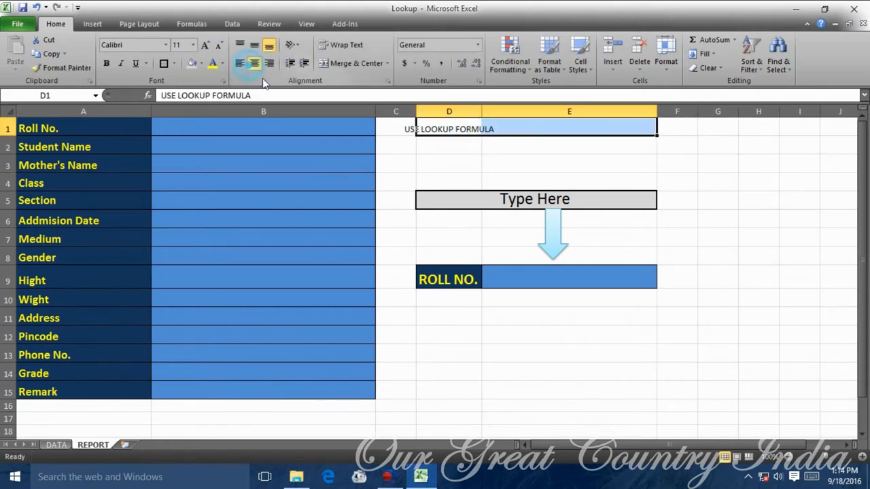
pyautogui.click(357, 64)
pyautogui.click(206, 47)
pyautogui.click(206, 47)
pyautogui.click(206, 46)
pyautogui.click(759, 183)
pyautogui.click(476, 127)
pyautogui.click(718, 239)
# Cancel a started entry in B1 and switch to the DATA sheet to check roll numbers.
pyautogui.click(231, 132)
pyautogui.write('=')
pyautogui.press('BackSpace')
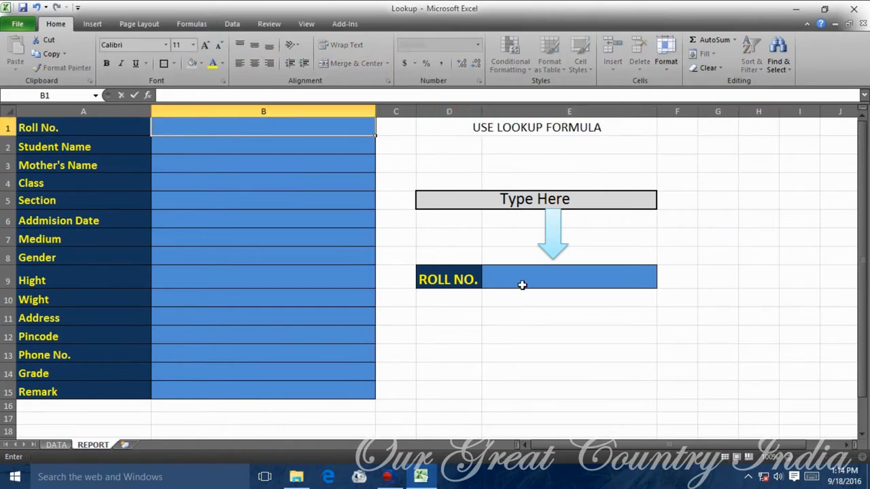
pyautogui.click(57, 445)
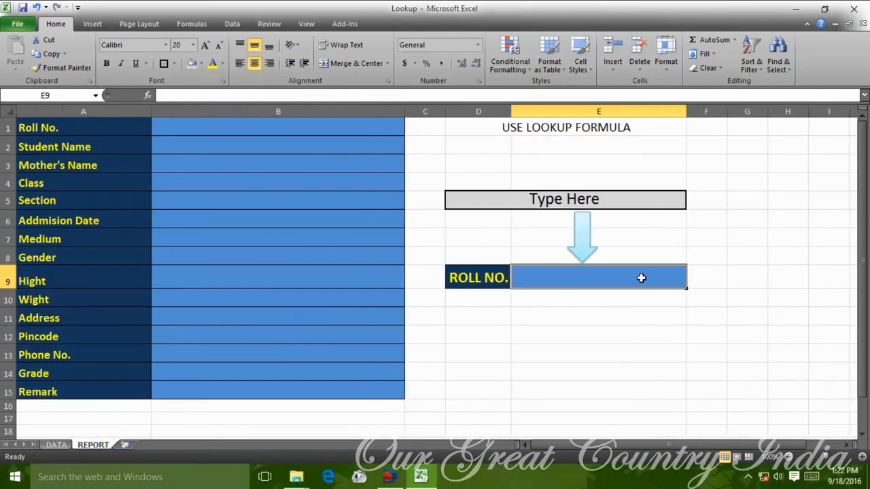
# Enter roll number 1001 in E9 and make B1 show it with =E9.
pyautogui.write('11')
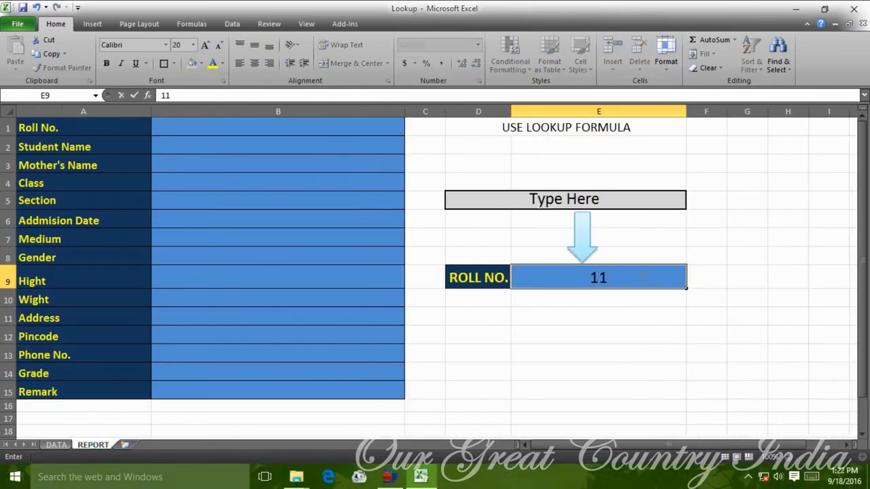
pyautogui.write('01')
pyautogui.press('Return')
pyautogui.click(648, 276)
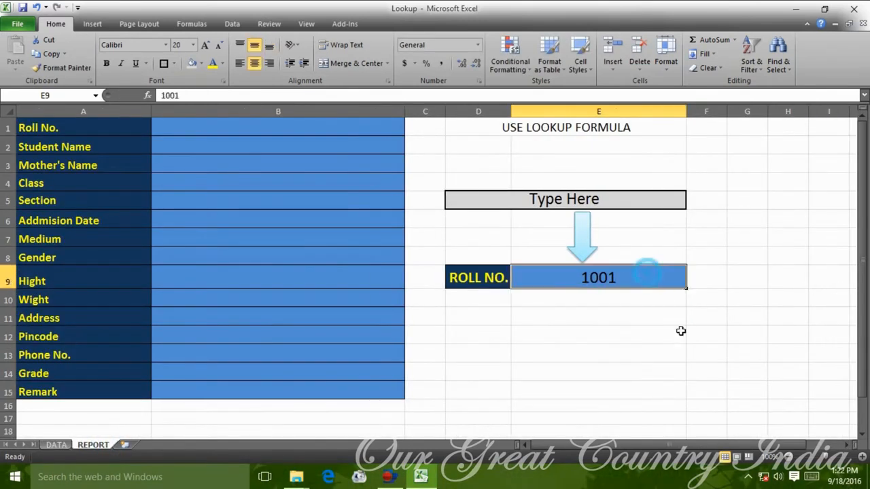
pyautogui.click(704, 337)
pyautogui.click(347, 127)
pyautogui.write('=')
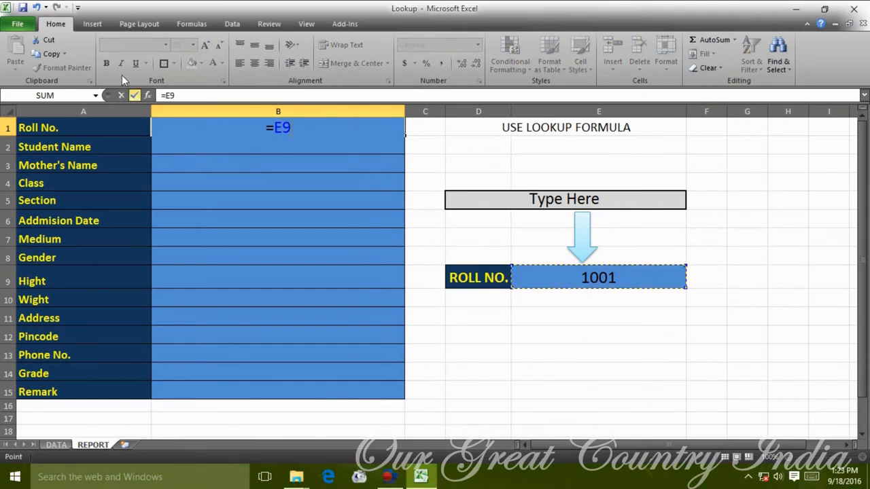
pyautogui.click(135, 95)
# Enter =LOOKUP(E9,DATA!A1:P20,DATA!B1:B20) in B2 to fetch the student name.
pyautogui.click(322, 146)
pyautogui.write('=')
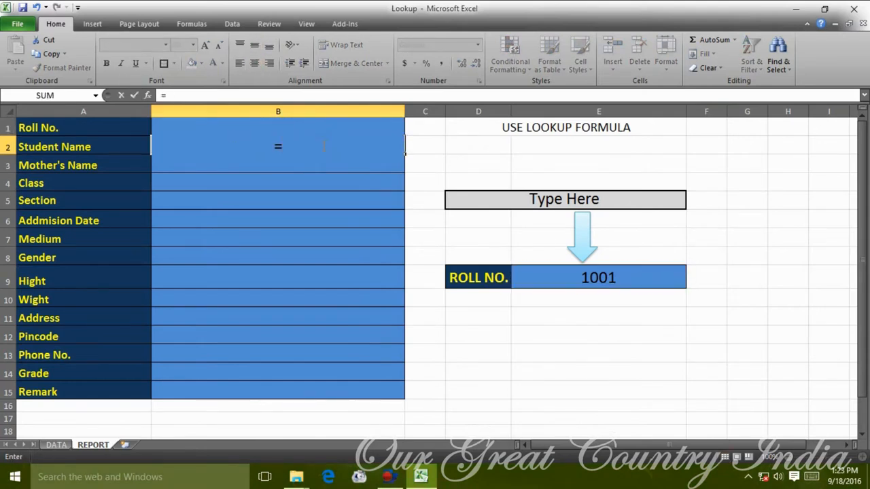
pyautogui.write('LOOKUP(')
pyautogui.click(626, 272)
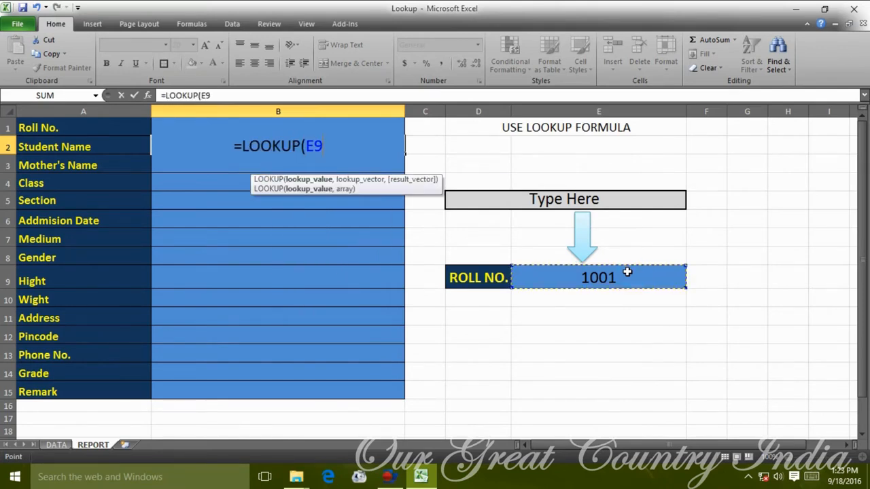
pyautogui.write(',')
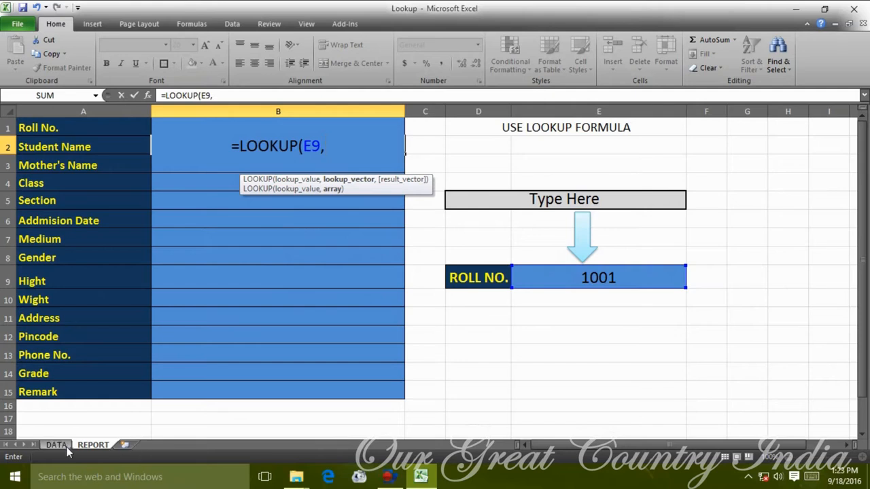
pyautogui.click(66, 447)
pyautogui.moveTo(287, 214); pyautogui.dragTo(839, 378)
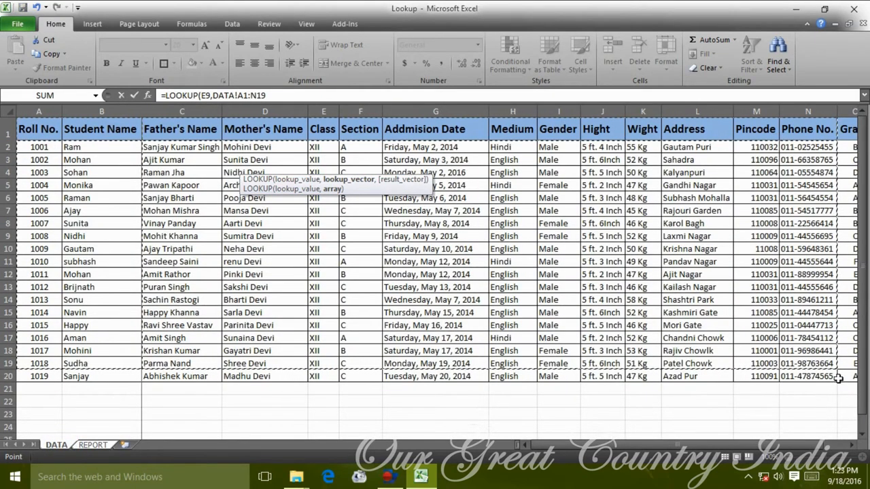
pyautogui.moveTo(700, 446); pyautogui.dragTo(726, 445)
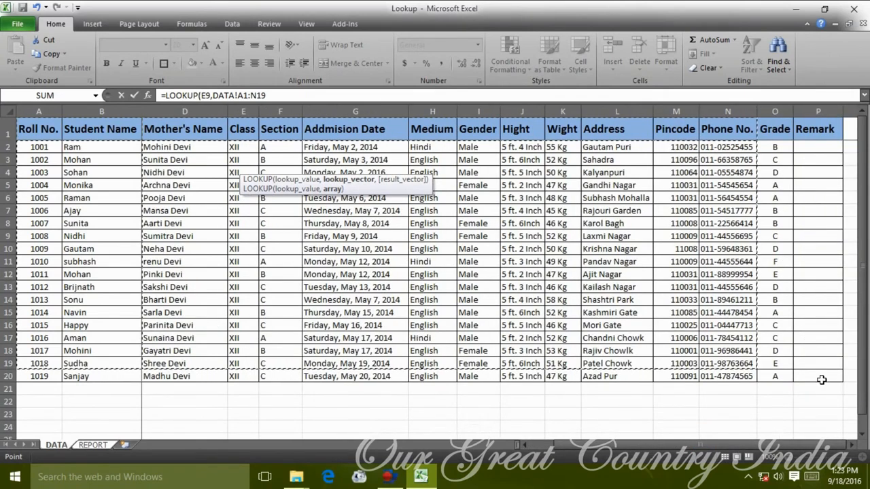
pyautogui.moveTo(821, 379); pyautogui.dragTo(823, 381)
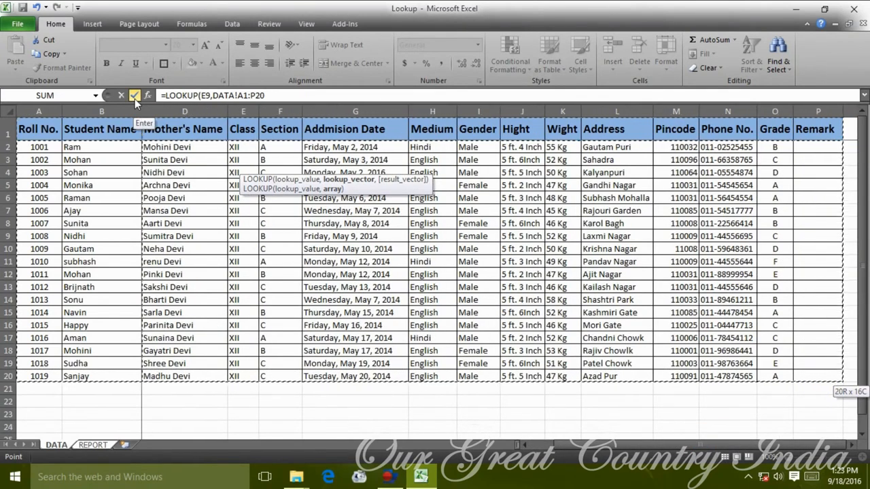
pyautogui.click(276, 95)
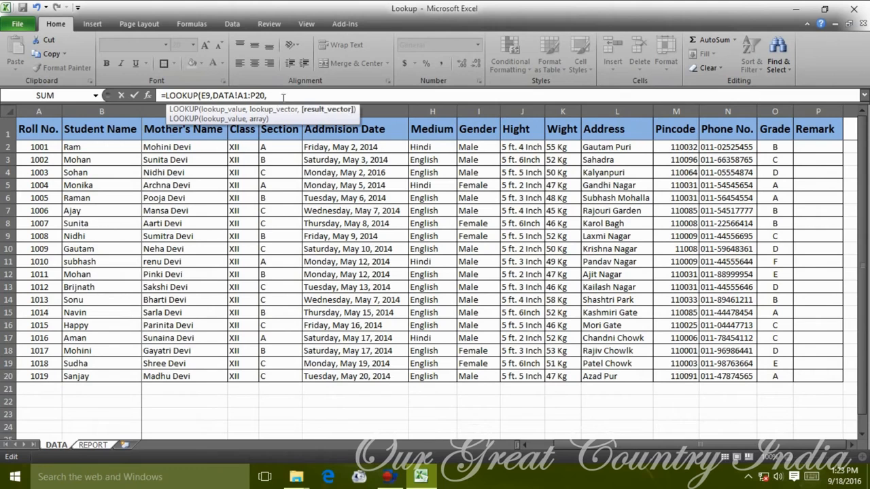
pyautogui.moveTo(114, 130); pyautogui.dragTo(129, 377)
pyautogui.click(136, 96)
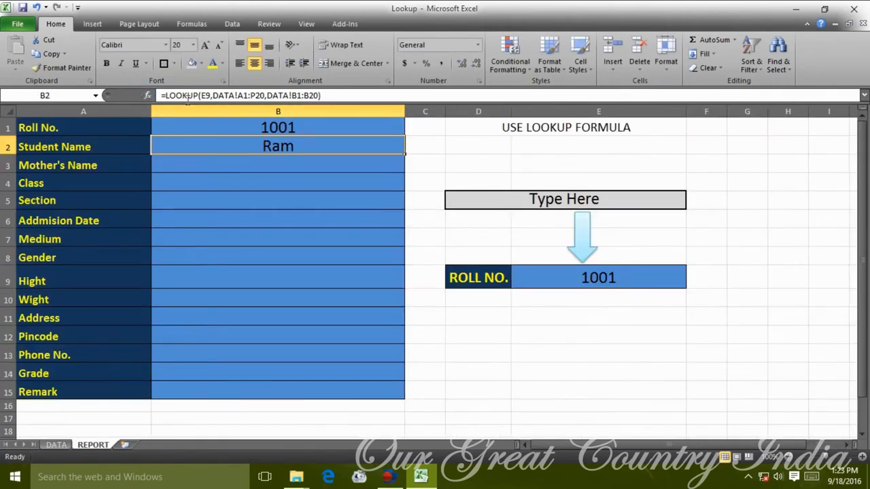
pyautogui.click(865, 96)
# Select the student-name cell B2 on the REPORT sheet, cancelling a stray entry.
pyautogui.click(342, 227)
pyautogui.scroll(-1, 342, 227)
pyautogui.scroll(1, 350, 224)
pyautogui.click(417, 194)
pyautogui.click(297, 195)
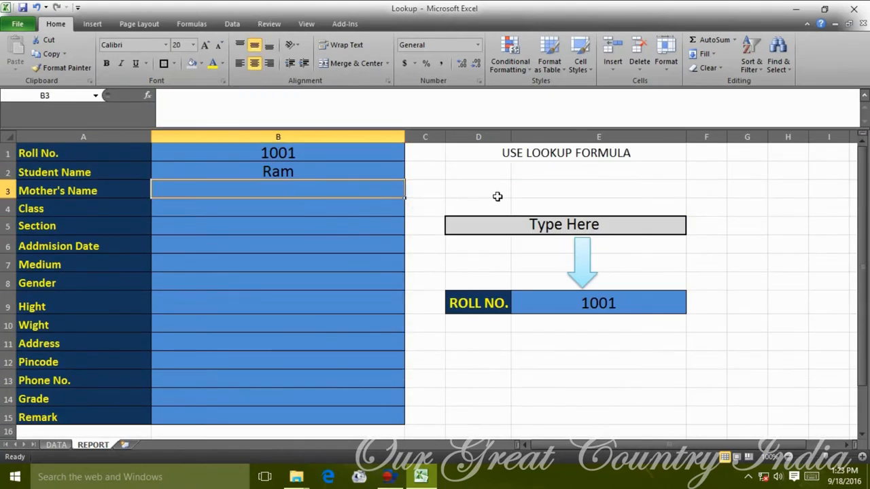
pyautogui.press('Up')
pyautogui.write('=')
pyautogui.press('Escape')
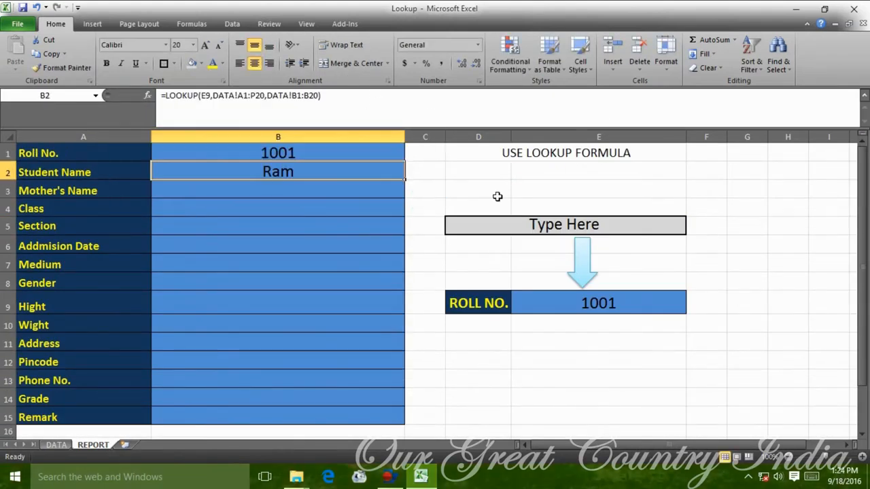
# Replace E9 with B1 as the lookup value in B2's LOOKUP formula.
pyautogui.press('F2')
pyautogui.click(212, 171)
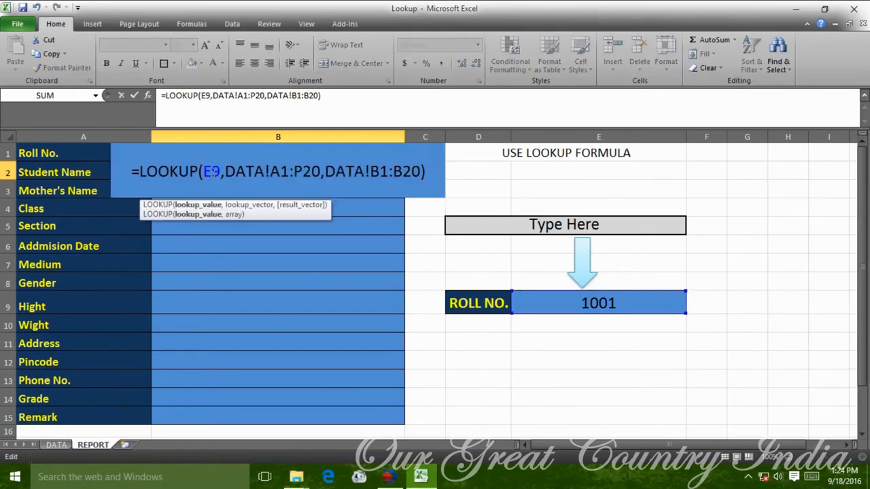
pyautogui.press('BackSpace')
pyautogui.write('B')
pyautogui.press('Delete')
pyautogui.press('BackSpace')
pyautogui.write('A2')
pyautogui.press('BackSpace')
pyautogui.press('BackSpace')
pyautogui.write('B1')
pyautogui.press('Return')
# Recheck the formulas in B2 and B1 without changing them.
pyautogui.click(239, 176)
pyautogui.doubleClick(240, 176)
pyautogui.click(340, 247)
pyautogui.click(340, 169)
pyautogui.doubleClick(338, 152)
pyautogui.press('Escape')
pyautogui.press('Return')
# Enter roll number 1002 in E9 so the report shows Mohan.
pyautogui.click(613, 300)
pyautogui.write('110')
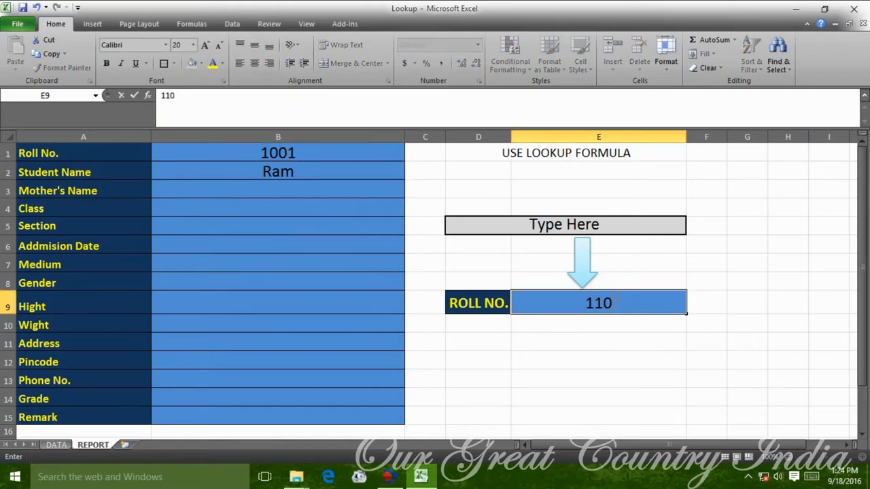
pyautogui.write('002')
pyautogui.press('Return')
pyautogui.press('Up')
pyautogui.press('Up')
pyautogui.press('Up')
pyautogui.press('Up')
pyautogui.press('Up')
pyautogui.press('Up')
pyautogui.press('Up')
pyautogui.press('Up')
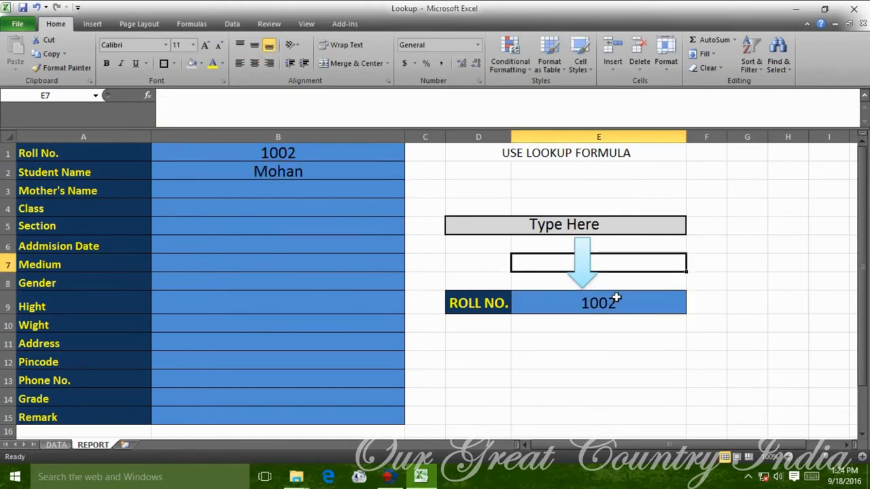
pyautogui.hotkey('ctrl', 'Home')
pyautogui.press('Right')
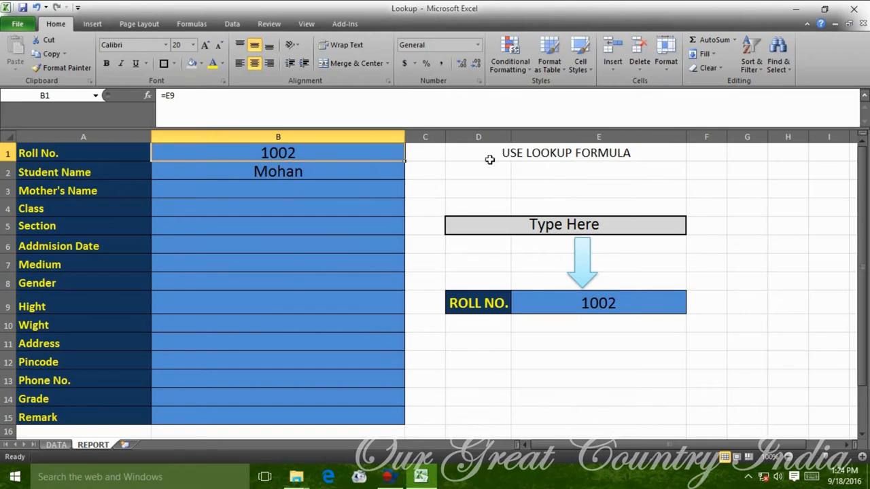
# Review the formulas in B1 and B2, leaving them unchanged.
pyautogui.doubleClick(305, 154)
pyautogui.click(310, 226)
pyautogui.doubleClick(345, 171)
pyautogui.press('Escape')
# Start B3's formula as =LOOKUP(B1,.
pyautogui.click(333, 187)
pyautogui.write('=')
pyautogui.click(346, 152)
pyautogui.write('LOOKUP`')
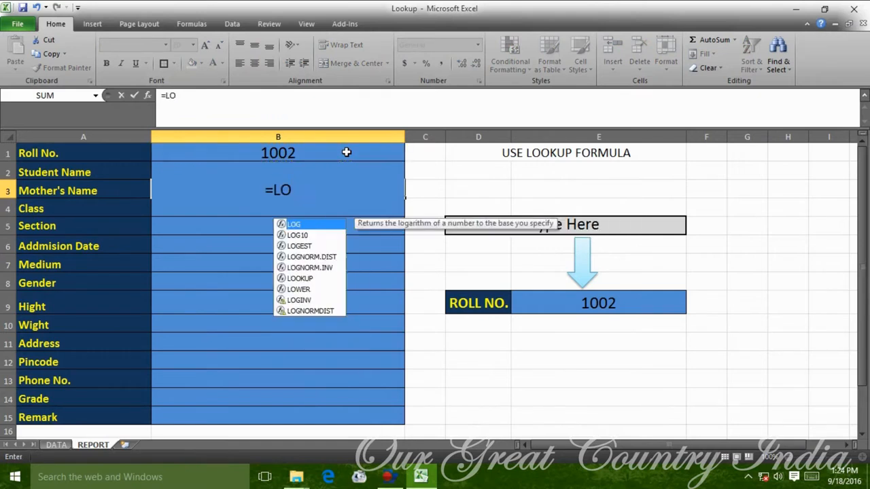
pyautogui.press('Return')
pyautogui.press('Return')
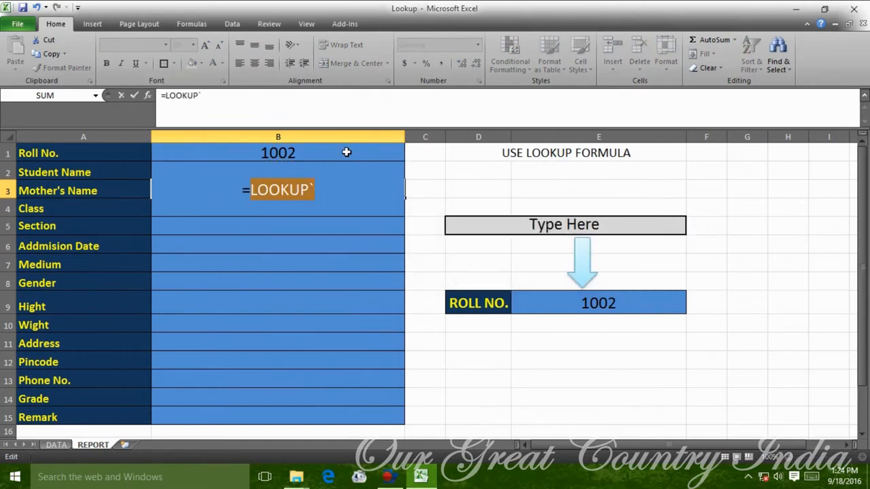
pyautogui.press('BackSpace')
pyautogui.write('(')
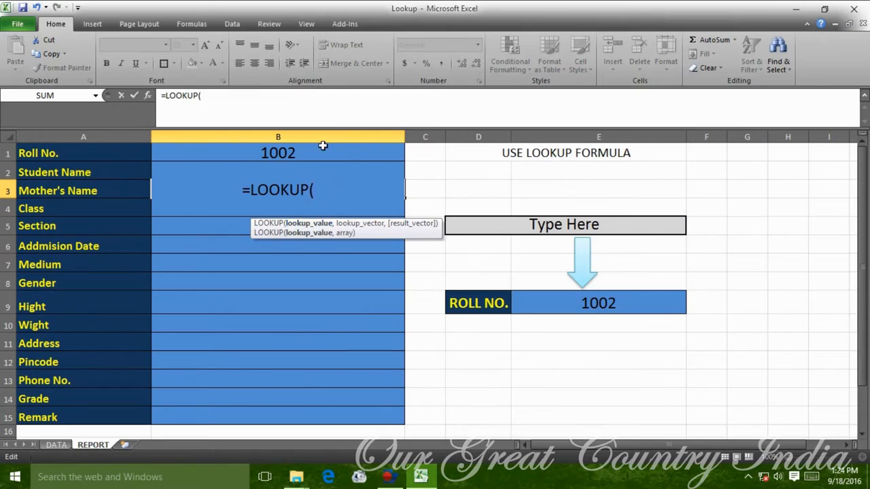
pyautogui.write('B1,')
# Complete B3's lookup with DATA!A1:P20 as the range and DATA!C1:C20 as results.
pyautogui.click(58, 446)
pyautogui.moveTo(43, 158); pyautogui.dragTo(748, 401)
pyautogui.click(283, 100)
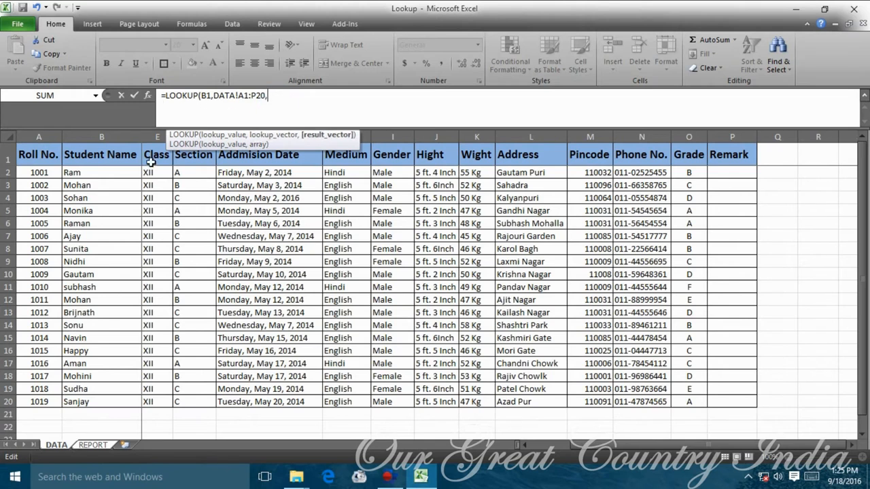
pyautogui.moveTo(717, 450); pyautogui.dragTo(710, 449)
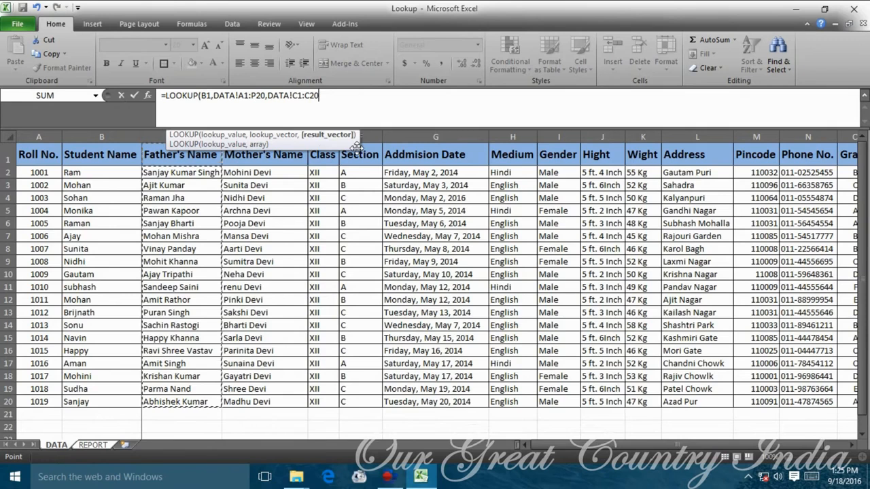
pyautogui.click(134, 96)
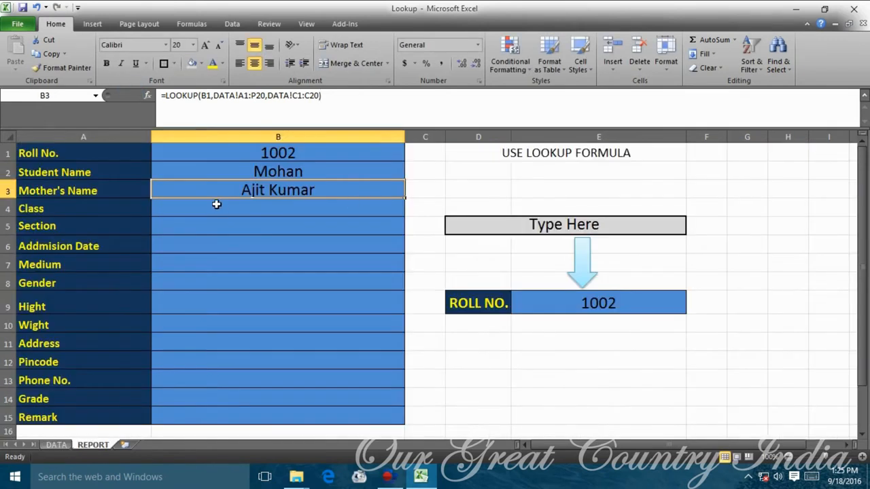
pyautogui.click(129, 188)
pyautogui.click(317, 225)
# Insert a blank row at row 3 of the REPORT sheet.
pyautogui.click(336, 201)
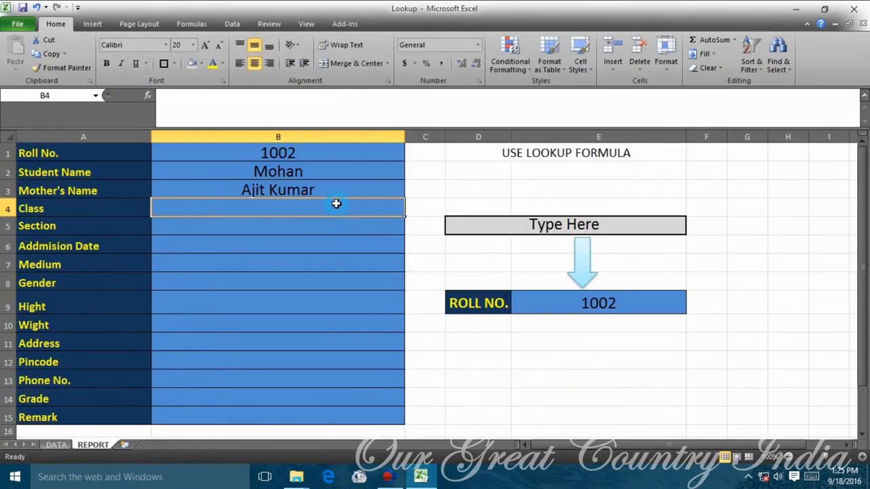
pyautogui.click(290, 191)
pyautogui.click(9, 191)
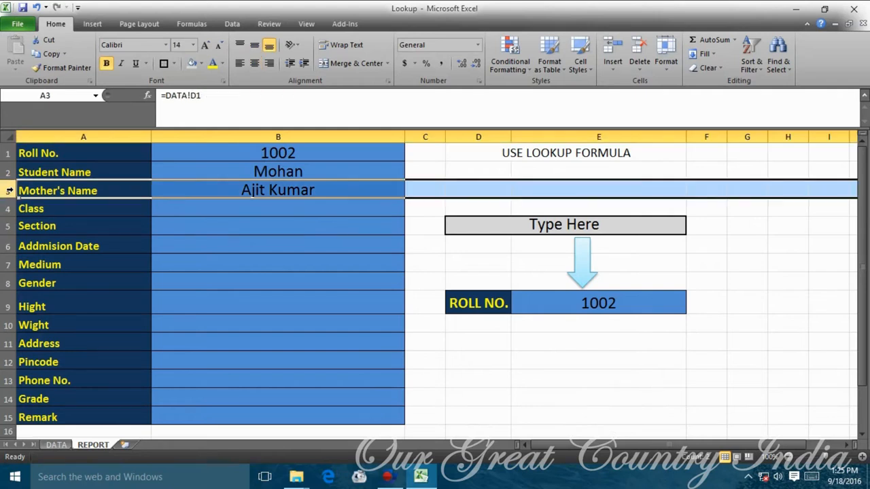
pyautogui.hotkey('ctrl', '+')
pyautogui.click(225, 243)
# Label A3 Father's Name by referencing the DATA!C1 heading.
pyautogui.click(101, 207)
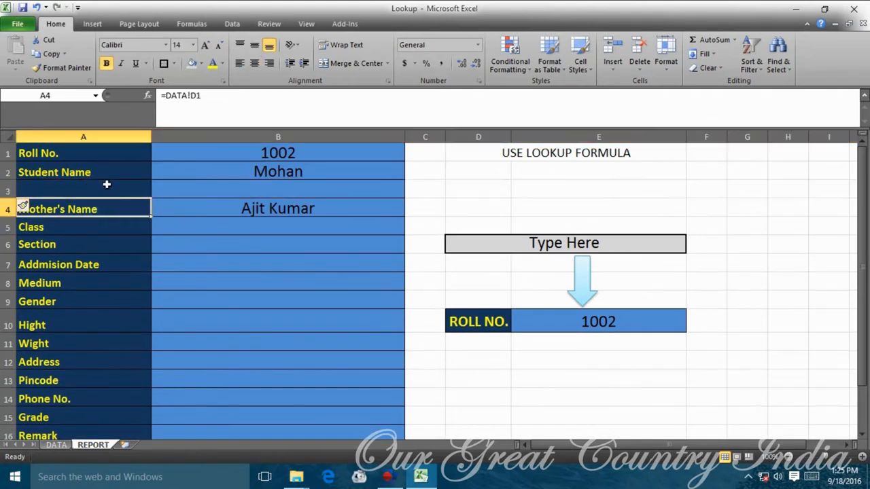
pyautogui.click(107, 185)
pyautogui.write('=')
pyautogui.click(56, 445)
pyautogui.click(197, 162)
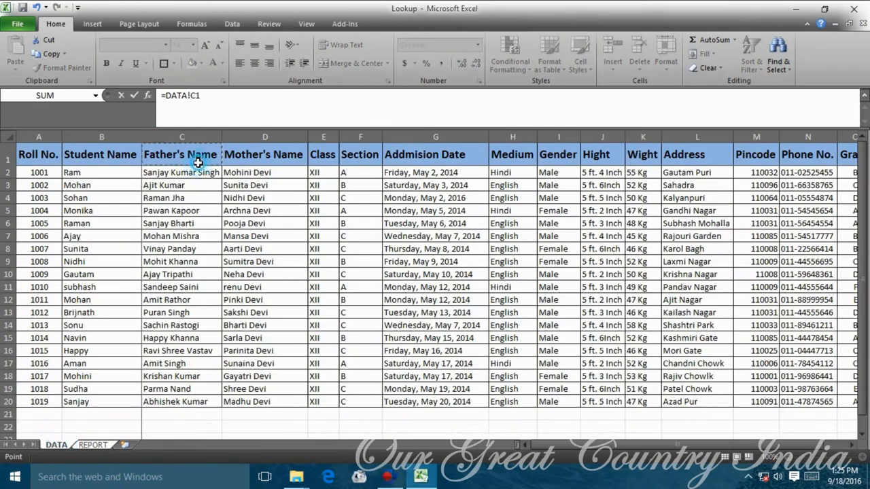
pyautogui.press('Return')
pyautogui.click(253, 194)
pyautogui.click(299, 210)
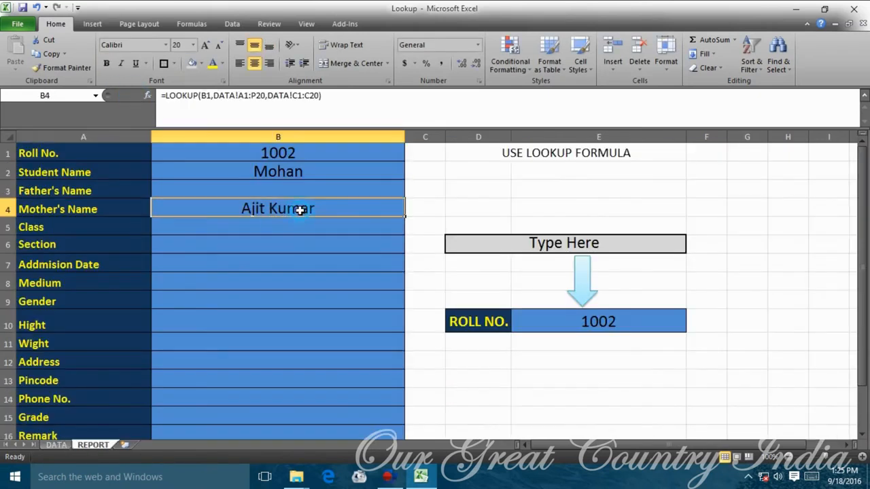
pyautogui.moveTo(311, 202); pyautogui.dragTo(310, 192)
pyautogui.click(310, 222)
pyautogui.moveTo(368, 190); pyautogui.dragTo(388, 210)
# Paint the blue Class value style onto blank B4, then show the DATA sheet.
pyautogui.click(392, 231)
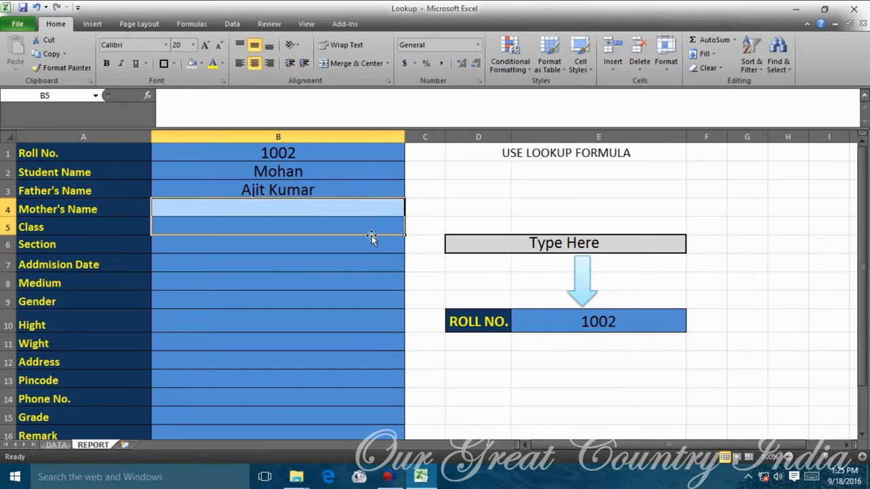
pyautogui.click(371, 232)
pyautogui.click(272, 207)
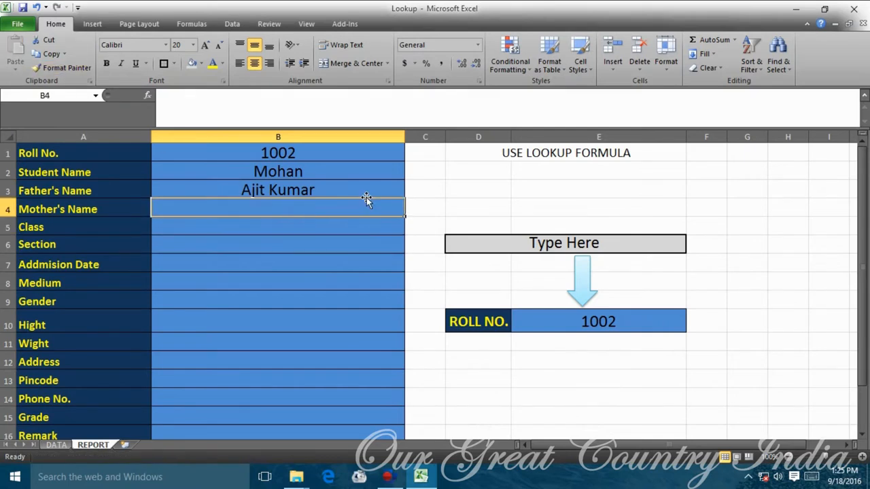
pyautogui.write('=')
pyautogui.press('Escape')
pyautogui.click(57, 445)
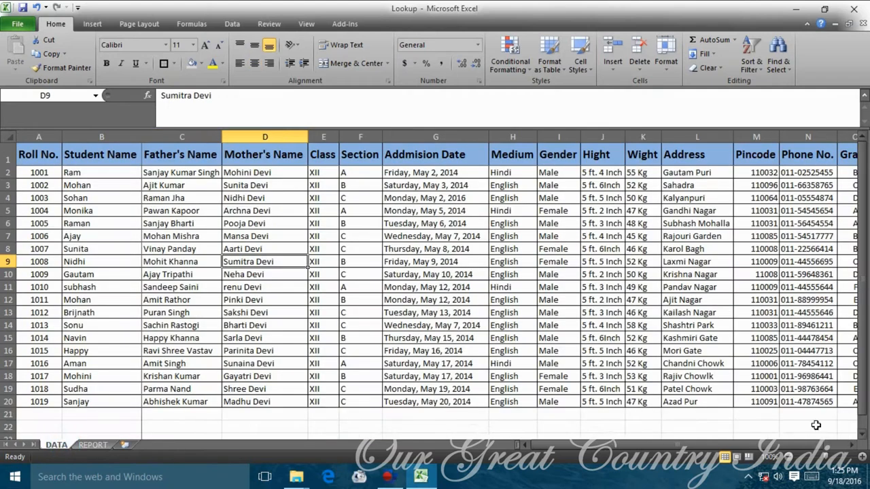
# Return to the REPORT sheet and clear an unfinished entry.
pyautogui.click(789, 456)
pyautogui.click(416, 236)
pyautogui.click(616, 255)
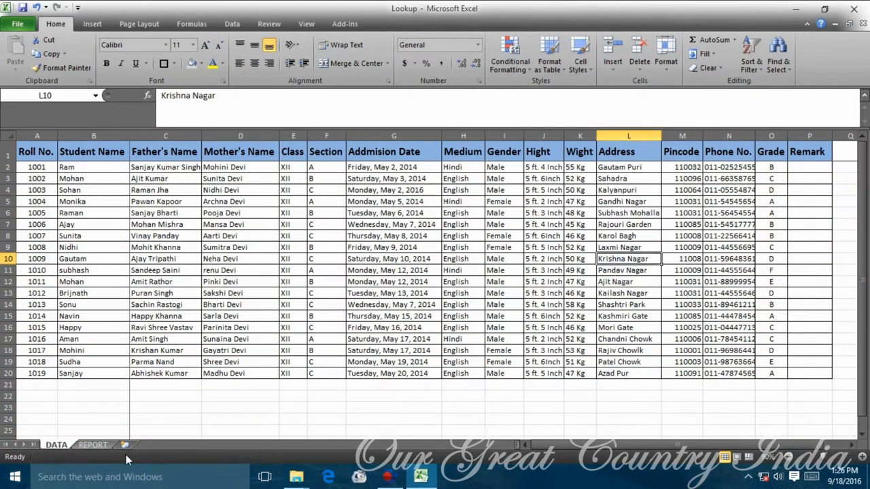
pyautogui.click(93, 445)
pyautogui.write('=')
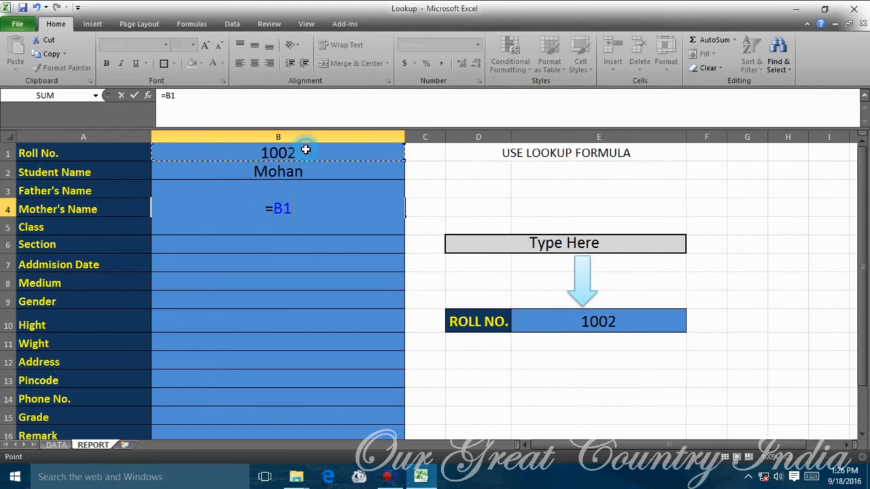
pyautogui.press('Escape')
# Build =LOOKUP(B1,DATA!A1:P20,DATA!D1:D20) in B4 for the Mother's Name.
pyautogui.write('=')
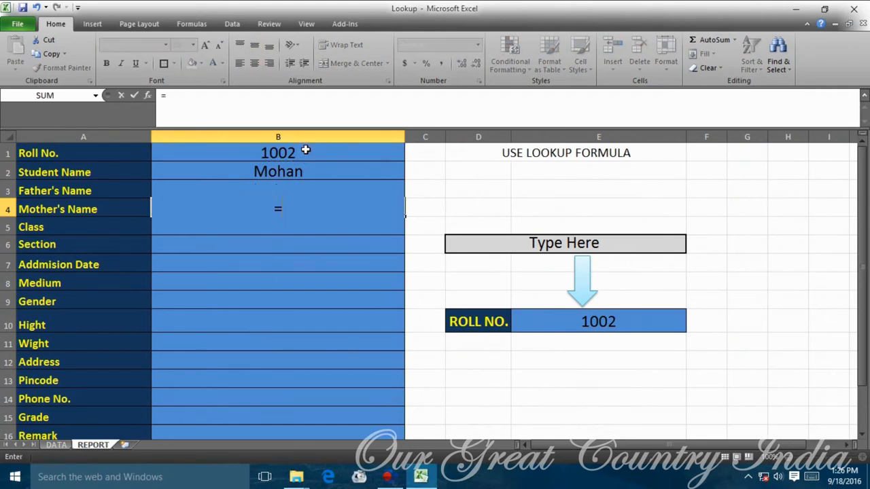
pyautogui.write('LOOKUP(')
pyautogui.click(306, 150)
pyautogui.write(',')
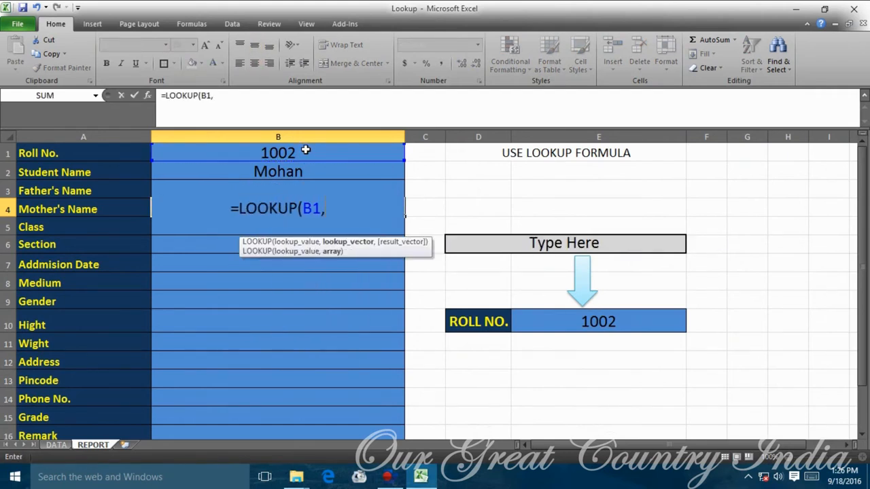
pyautogui.click(66, 446)
pyautogui.moveTo(38, 155); pyautogui.dragTo(809, 339)
pyautogui.click(382, 115)
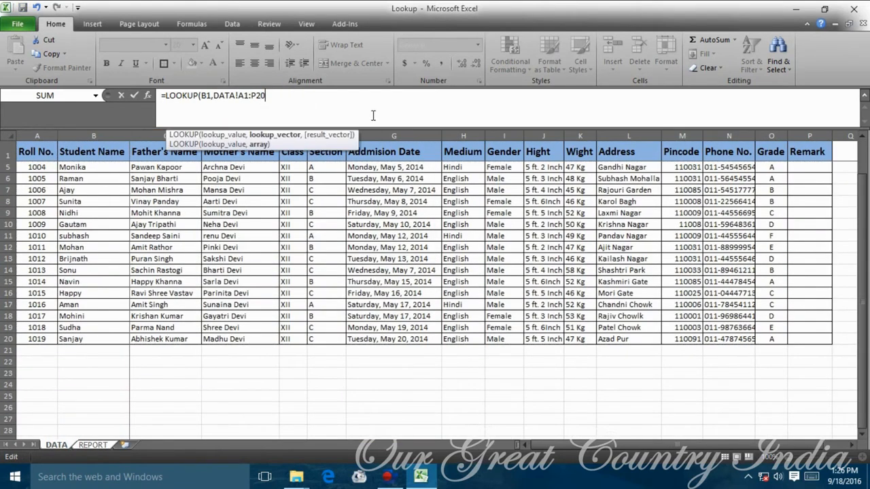
pyautogui.moveTo(246, 156); pyautogui.dragTo(236, 334)
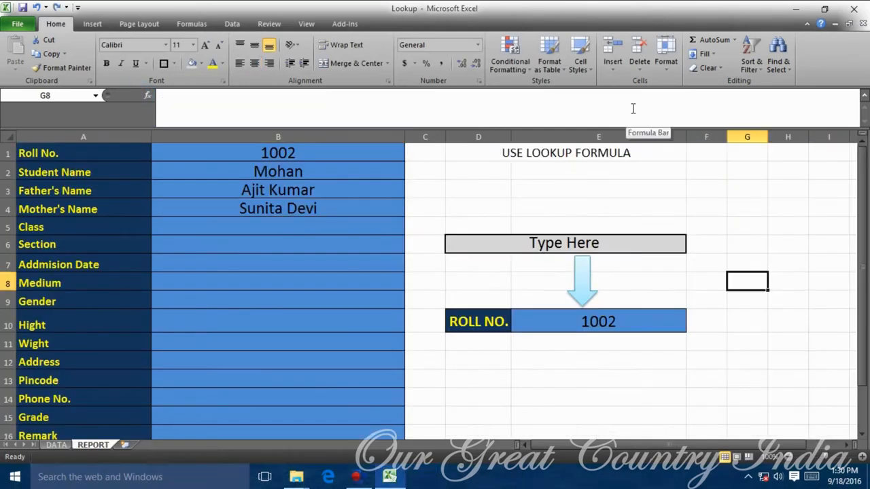
pyautogui.click(356, 224)
# Enter =LOOKUP(B1,DATA!A1:P20,DATA!E1:E20) in B5 to show Class XII.
pyautogui.write('=LOOKUP(')
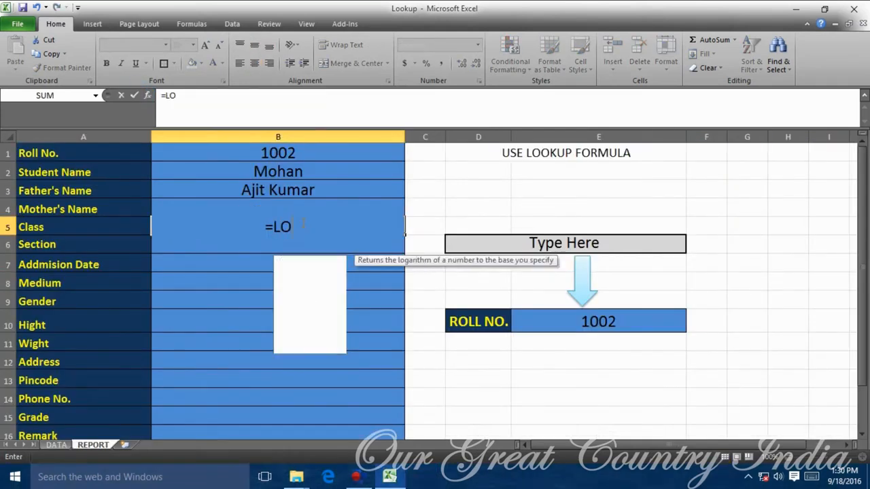
pyautogui.click(312, 150)
pyautogui.write(',')
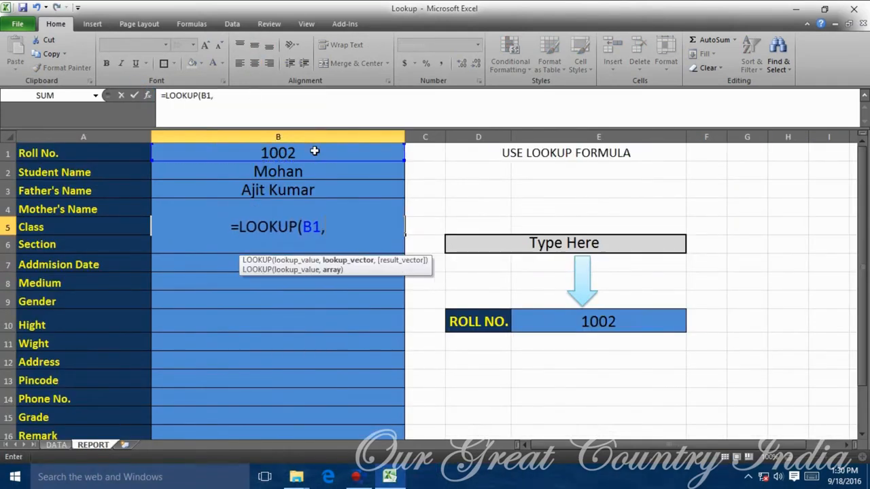
pyautogui.click(56, 445)
pyautogui.moveTo(542, 376); pyautogui.dragTo(816, 375)
pyautogui.write(',')
pyautogui.moveTo(297, 158); pyautogui.dragTo(298, 372)
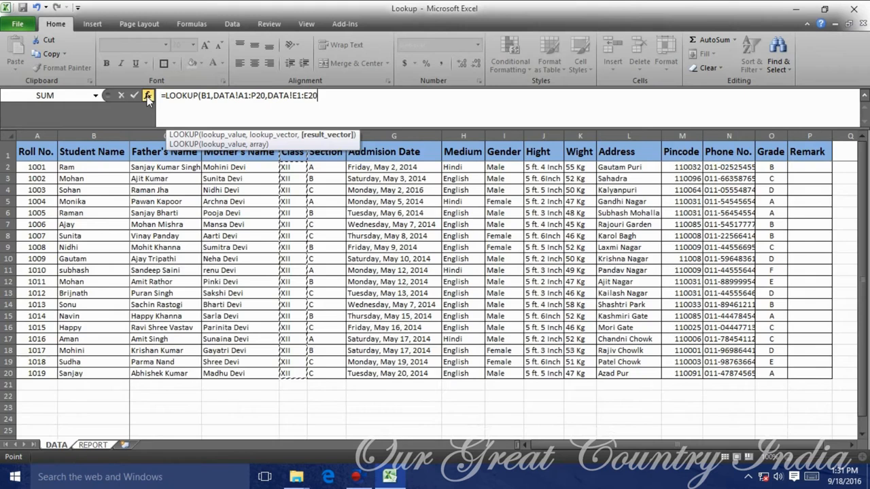
pyautogui.press('Return')
# Enter =LOOKUP(B1,DATA!A1:P20,DATA!F1:F20) in B6 to show Section B.
pyautogui.write("=LO'")
pyautogui.press('Return')
pyautogui.press('Return')
pyautogui.write('LOOO')
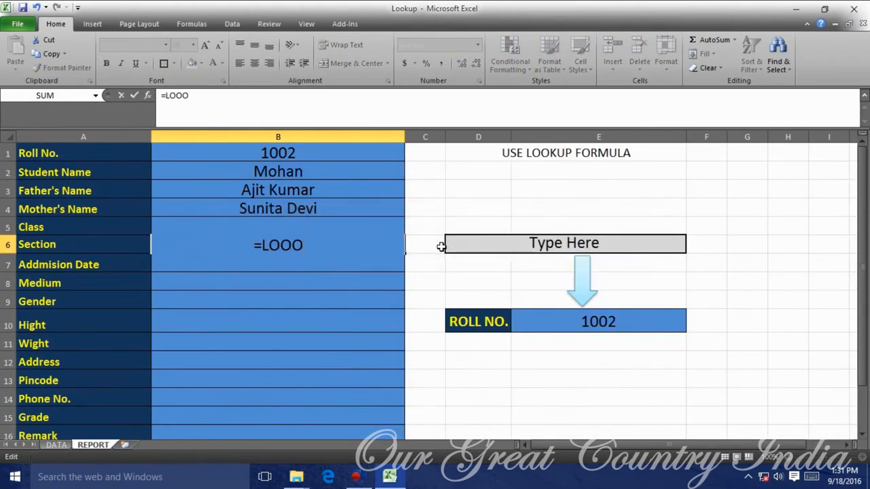
pyautogui.press('BackSpace')
pyautogui.press('Tab')
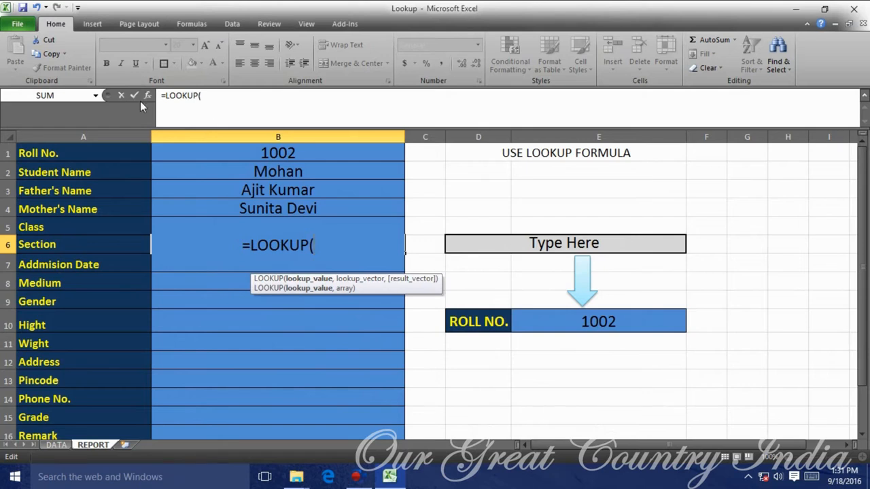
pyautogui.click(278, 153)
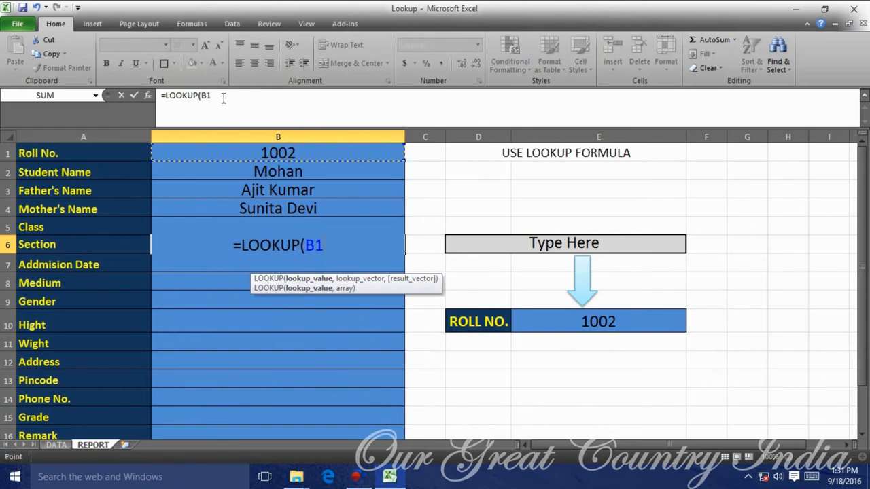
pyautogui.write(',')
pyautogui.click(55, 445)
pyautogui.moveTo(36, 152); pyautogui.dragTo(808, 373)
pyautogui.write(',')
pyautogui.moveTo(321, 152); pyautogui.dragTo(342, 373)
pyautogui.click(134, 95)
pyautogui.click(302, 263)
# Enter =LOOKUP(B1,DATA!A1:P20,DATA!G1:G20) in B7 for the Admission Date.
pyautogui.write('=LOO')
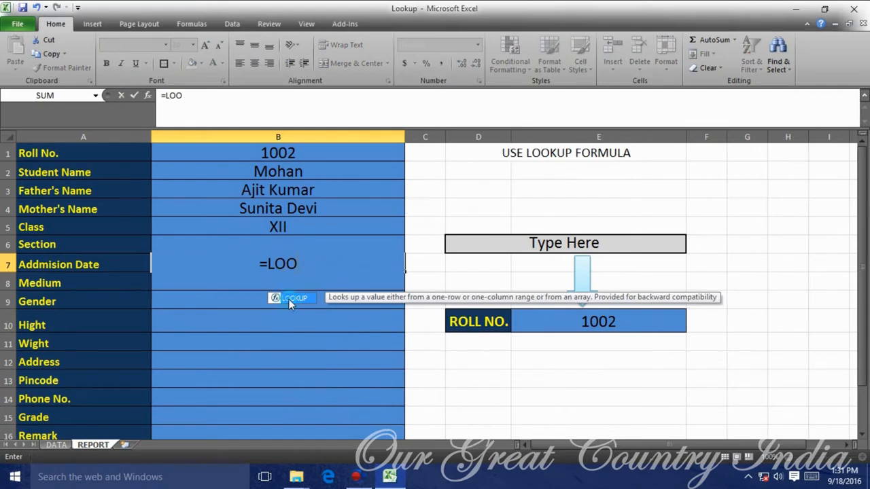
pyautogui.doubleClick(289, 300)
pyautogui.click(307, 152)
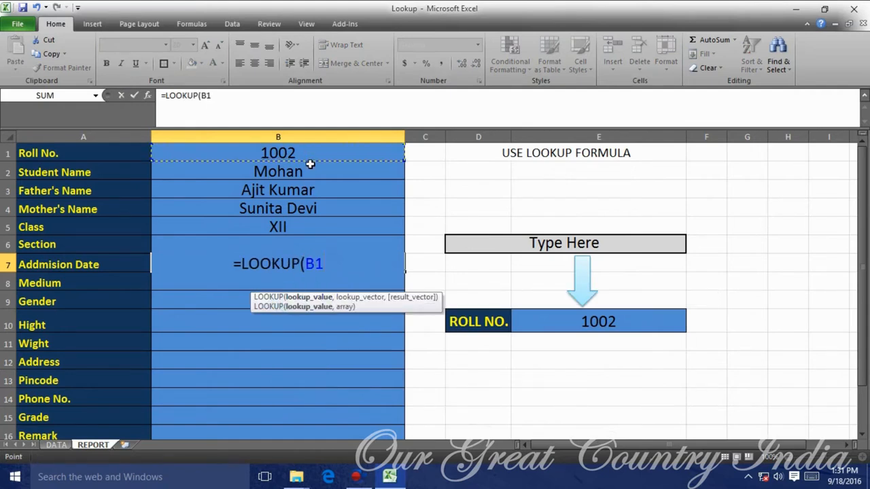
pyautogui.write(',')
pyautogui.click(55, 445)
pyautogui.moveTo(37, 151); pyautogui.dragTo(812, 374)
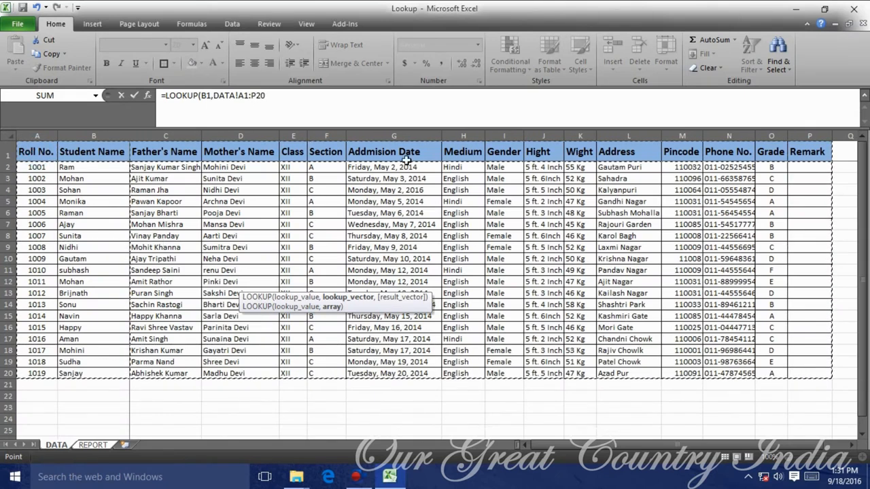
pyautogui.write(',')
pyautogui.moveTo(408, 152); pyautogui.dragTo(431, 375)
pyautogui.click(135, 96)
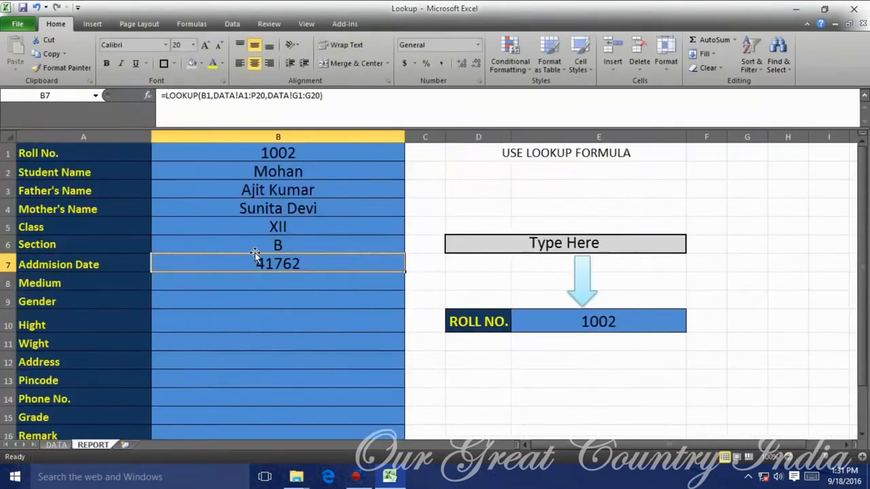
# Format the Admission Date as Long Date, showing Saturday, May 3, 2014.
pyautogui.doubleClick(304, 264)
pyautogui.press('Escape')
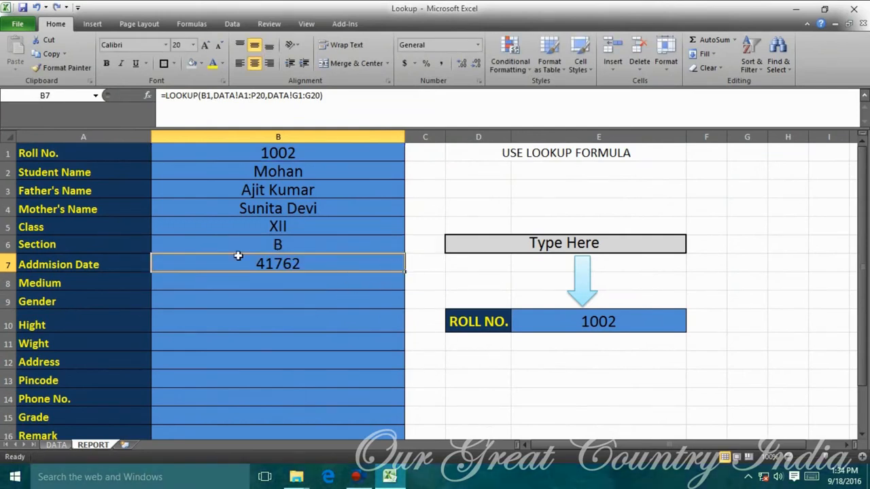
pyautogui.click(319, 327)
pyautogui.click(304, 266)
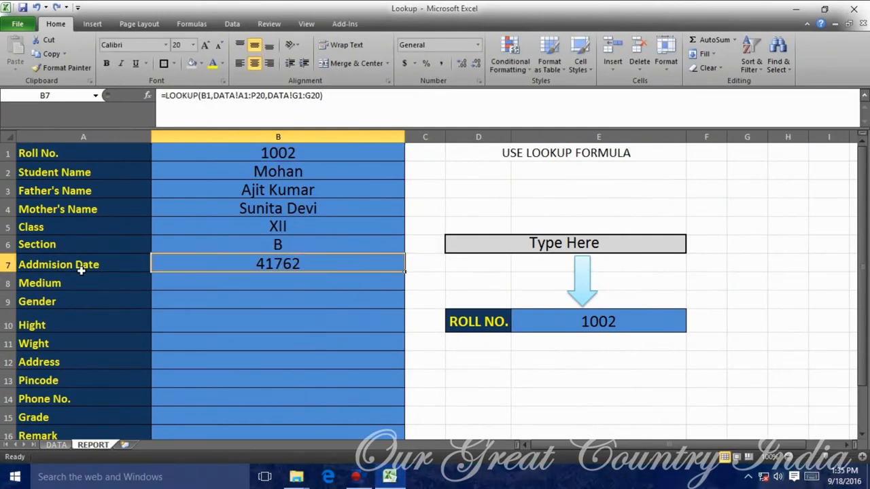
pyautogui.click(477, 44)
pyautogui.click(449, 171)
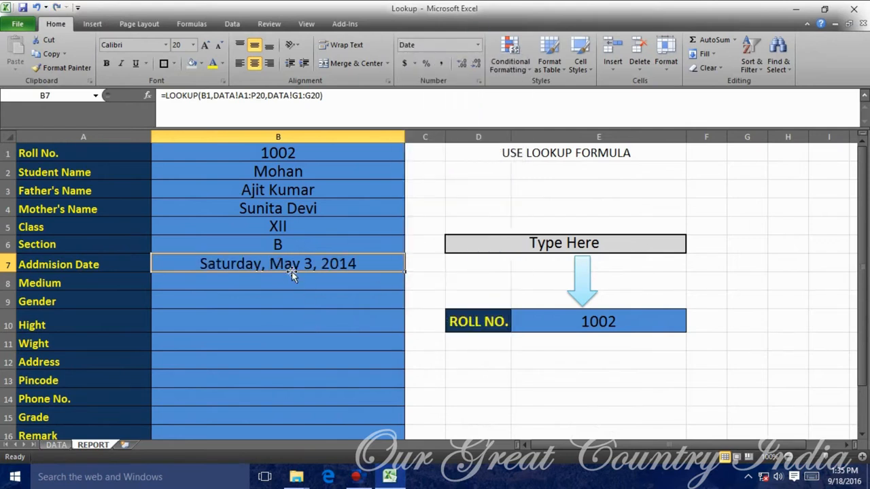
# Check the original admission date value on the DATA sheet.
pyautogui.click(56, 445)
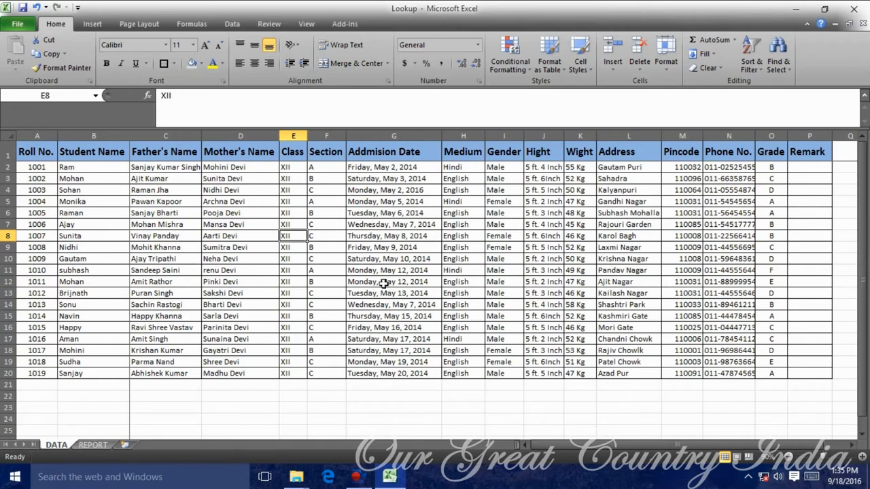
pyautogui.click(412, 179)
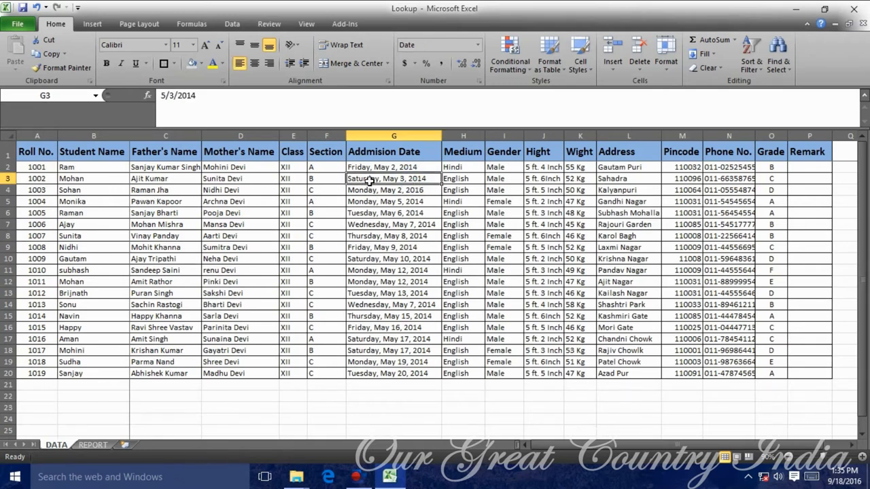
pyautogui.click(93, 444)
# Fill the Medium row with a LOOKUP of B1 against DATA!A1:P20's Medium column, showing English.
pyautogui.click(310, 284)
pyautogui.write('=')
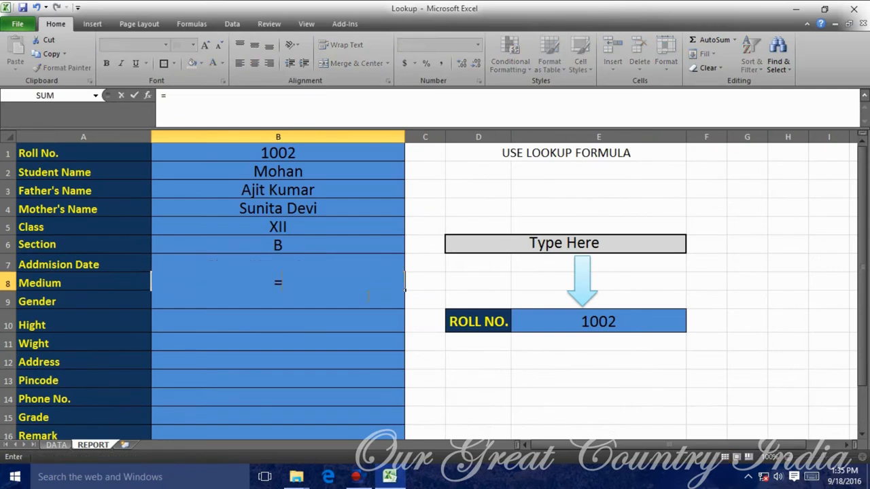
pyautogui.write('LOOKUP(')
pyautogui.click(318, 154)
pyautogui.write(',')
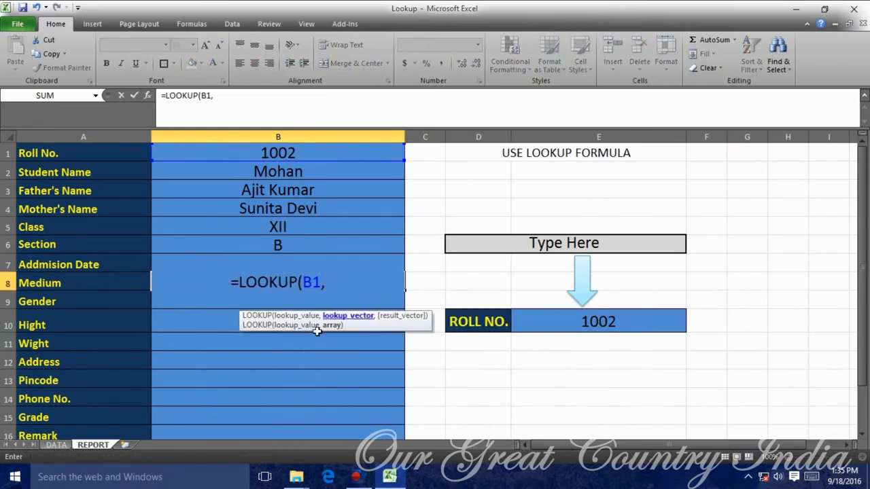
pyautogui.click(56, 444)
pyautogui.click(37, 151)
pyautogui.moveTo(37, 151); pyautogui.dragTo(816, 374)
pyautogui.click(281, 91)
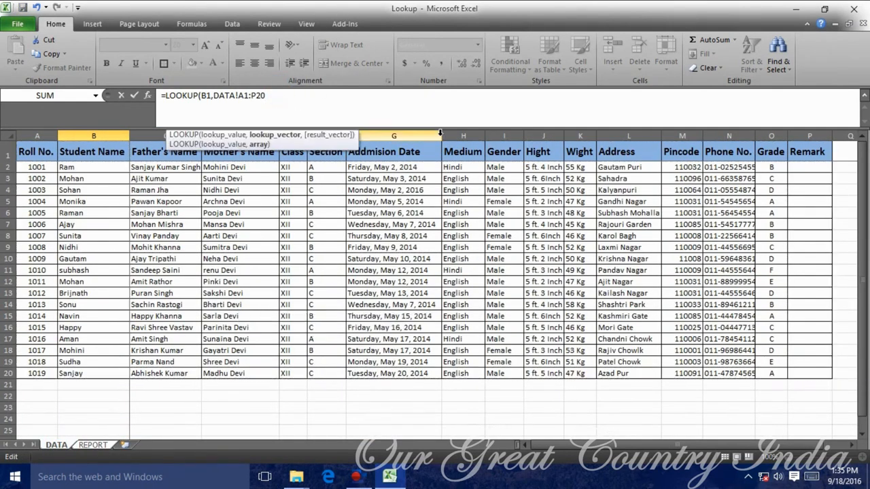
pyautogui.write(',')
pyautogui.moveTo(463, 152); pyautogui.dragTo(466, 373)
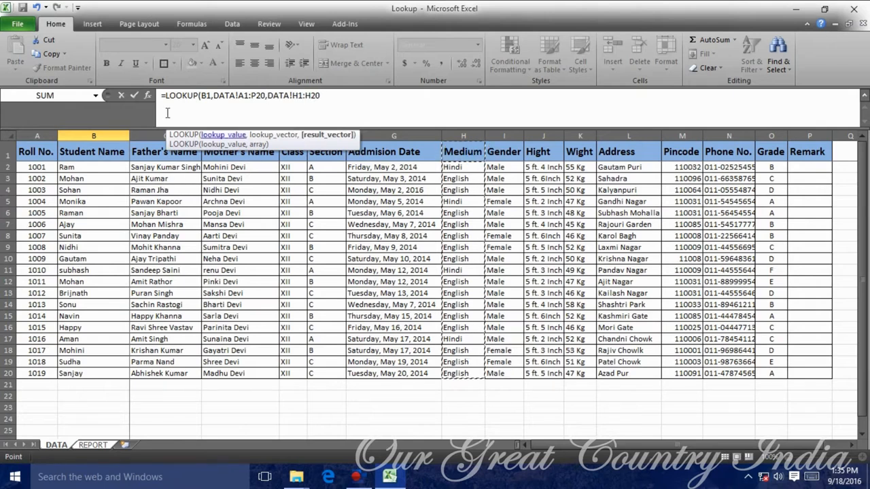
pyautogui.click(135, 96)
# Enter =LOOKUP(B1,DATA!A1:P20,DATA!I1:I20) in the Gender row B9, showing Male.
pyautogui.click(373, 299)
pyautogui.write('=LOO')
pyautogui.press('Tab')
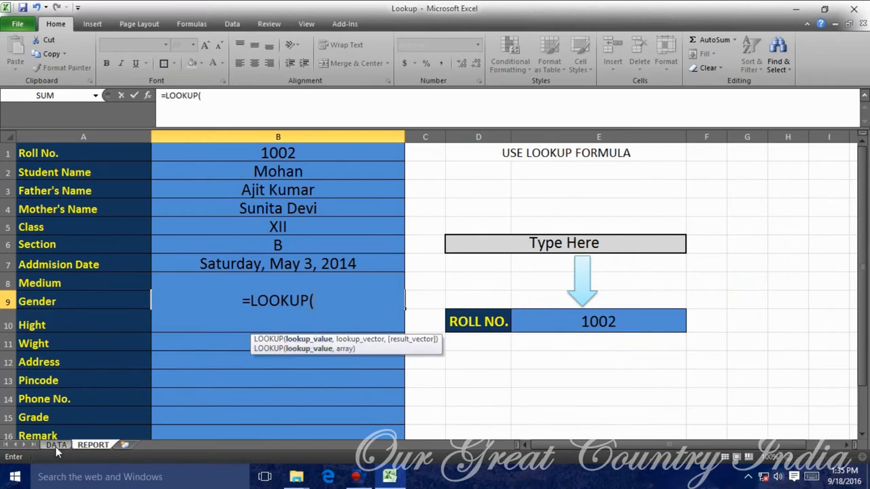
pyautogui.click(289, 157)
pyautogui.write(',')
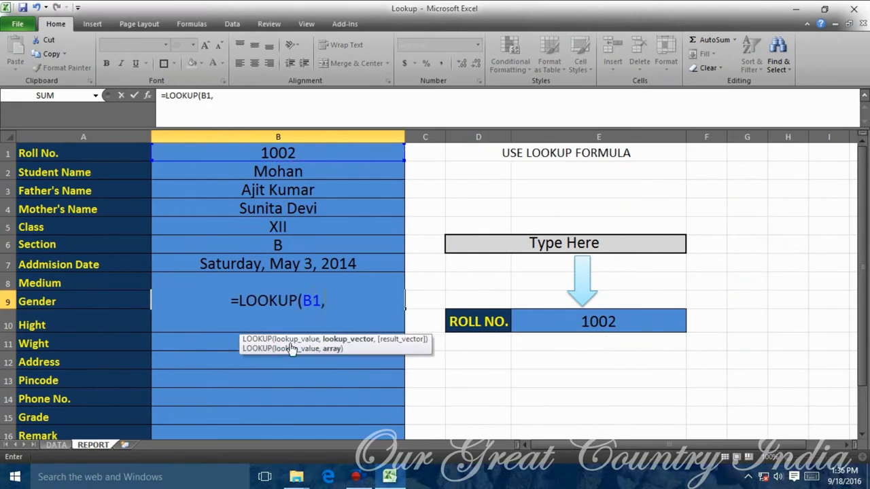
pyautogui.click(68, 445)
pyautogui.moveTo(31, 151); pyautogui.dragTo(798, 375)
pyautogui.click(281, 96)
pyautogui.write(',')
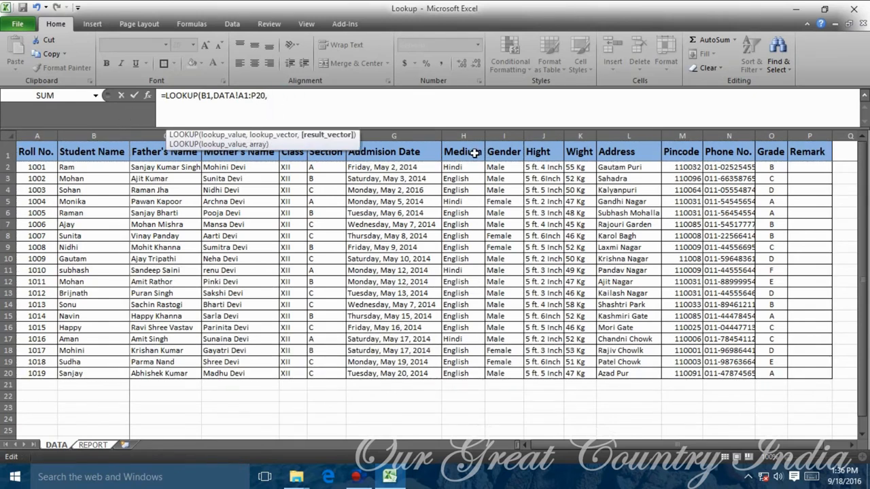
pyautogui.click(78, 446)
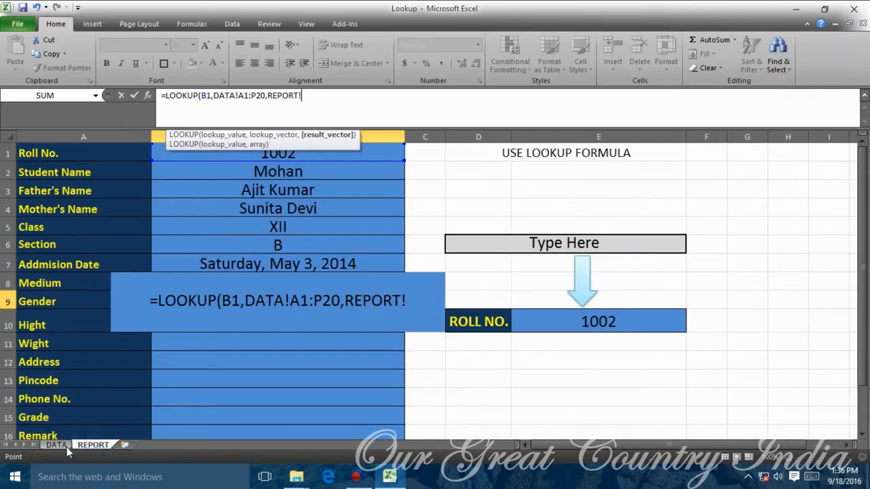
pyautogui.click(57, 445)
pyautogui.moveTo(498, 155); pyautogui.dragTo(511, 372)
pyautogui.press('Return')
# Enter =LOOKUP(B1,DATA!A1:P20,DATA!J1:J20) in the Height row B10.
pyautogui.click(265, 329)
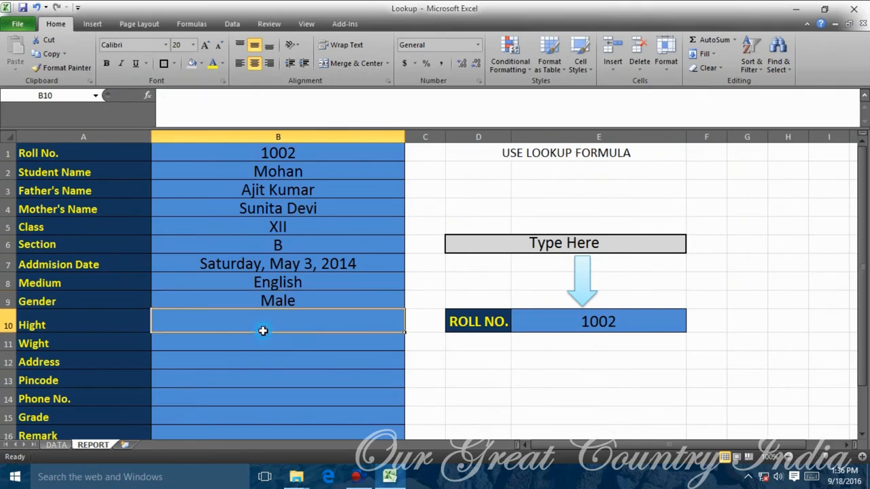
pyautogui.write('=LOOKUP(')
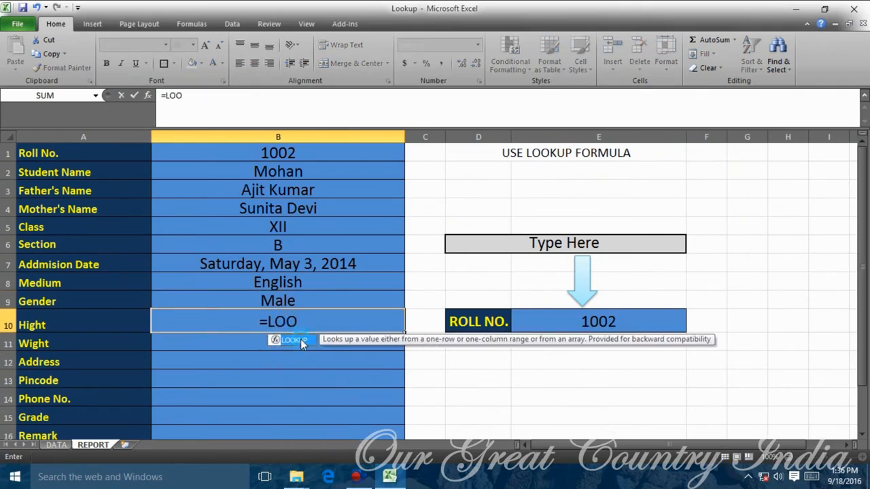
pyautogui.doubleClick(299, 341)
pyautogui.click(252, 163)
pyautogui.write(',')
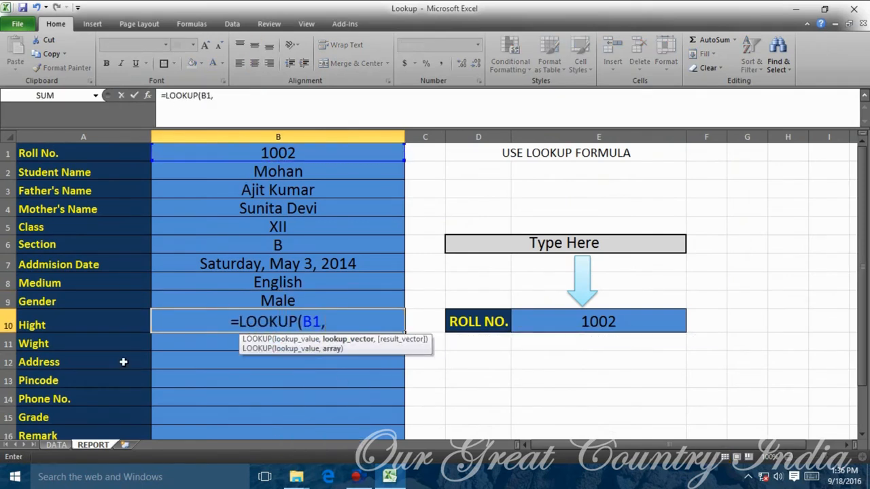
pyautogui.click(57, 445)
pyautogui.moveTo(39, 153); pyautogui.dragTo(826, 374)
pyautogui.write(',')
pyautogui.click(545, 148)
pyautogui.moveTo(545, 148); pyautogui.dragTo(552, 374)
pyautogui.click(239, 108)
pyautogui.click(135, 97)
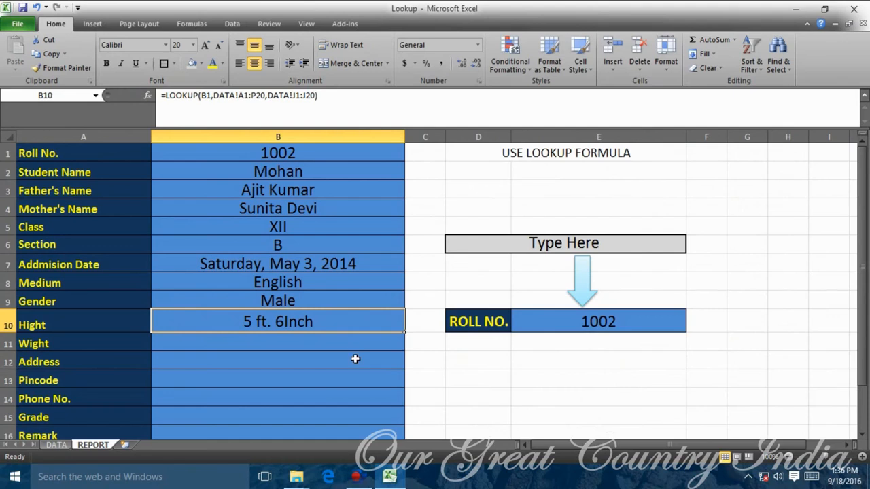
# Add a space before 'Inch' in the DATA sheet's Hight entries.
pyautogui.click(56, 445)
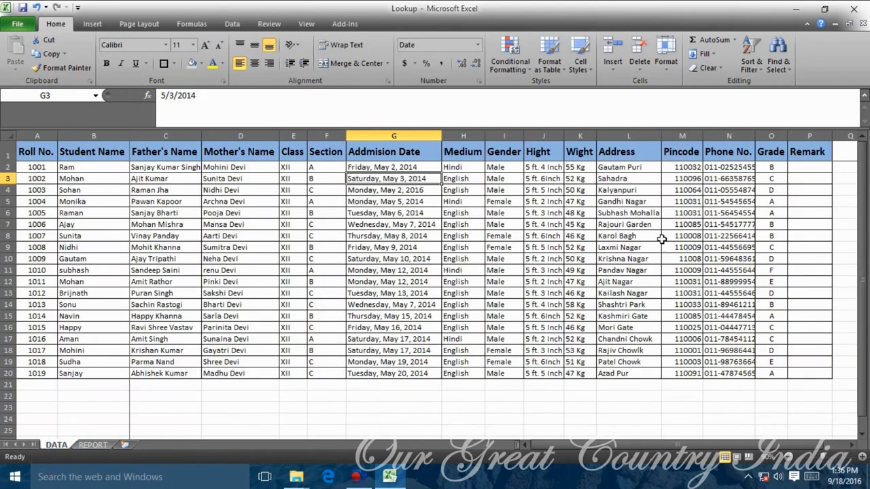
pyautogui.click(544, 237)
pyautogui.press('Down')
pyautogui.press('Down')
pyautogui.press('Down')
pyautogui.press('Down')
pyautogui.click(551, 179)
pyautogui.doubleClick(549, 178)
pyautogui.click(559, 235)
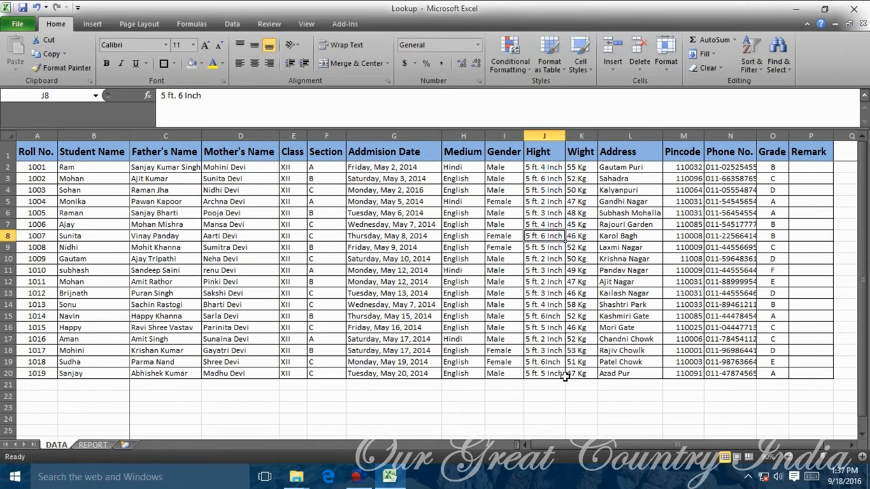
pyautogui.doubleClick(550, 362)
pyautogui.click(622, 317)
# Enter =LOOKUP(B1,DATA!A1:P20,DATA!K1:K20) in the Weight row B11, showing 52 Kg.
pyautogui.click(93, 445)
pyautogui.click(306, 347)
pyautogui.write('=LOO')
pyautogui.doubleClick(295, 375)
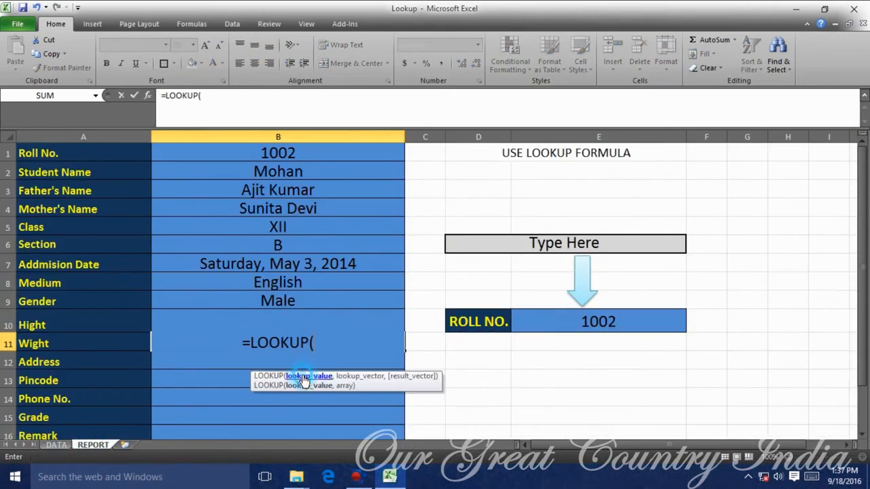
pyautogui.click(310, 158)
pyautogui.write(',')
pyautogui.click(57, 445)
pyautogui.moveTo(37, 151); pyautogui.dragTo(811, 374)
pyautogui.write(',')
pyautogui.moveTo(579, 151); pyautogui.dragTo(580, 373)
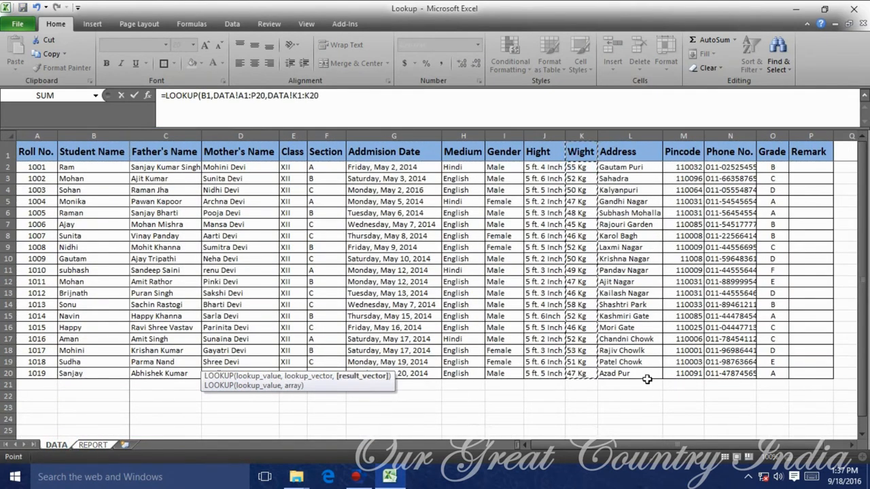
pyautogui.press('Return')
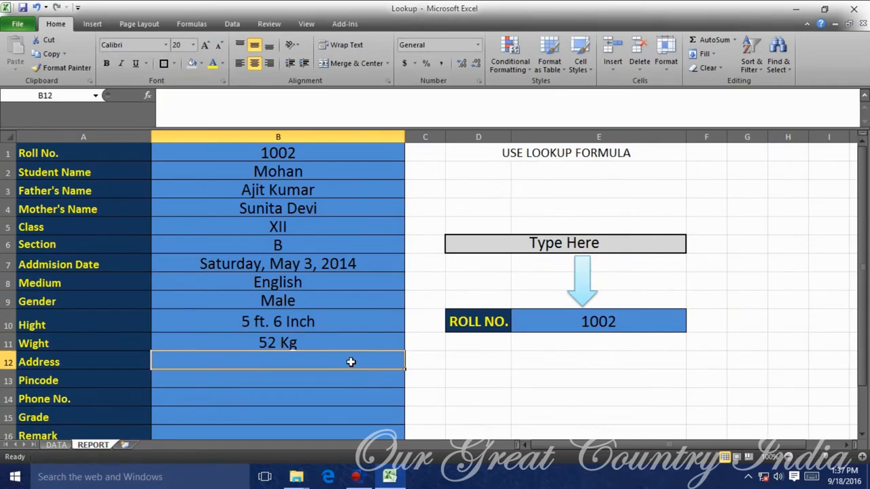
# Attempt an Address LOOKUP of B1 against the DATA table returning column L1:L20.
pyautogui.write('=PP')
pyautogui.press('BackSpace')
pyautogui.press('BackSpace')
pyautogui.write('LPP')
pyautogui.press('BackSpace')
pyautogui.press('BackSpace')
pyautogui.write('OOKUP(')
pyautogui.click(312, 152)
pyautogui.write(',')
pyautogui.click(56, 445)
pyautogui.moveTo(37, 152); pyautogui.dragTo(827, 373)
pyautogui.click(822, 373)
pyautogui.click(47, 157)
pyautogui.moveTo(463, 271); pyautogui.dragTo(800, 371)
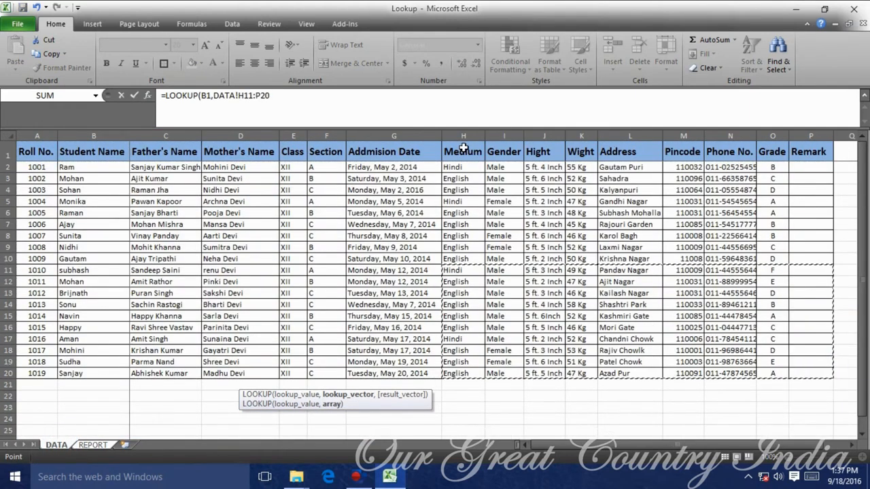
pyautogui.write(',')
pyautogui.moveTo(616, 152); pyautogui.dragTo(622, 373)
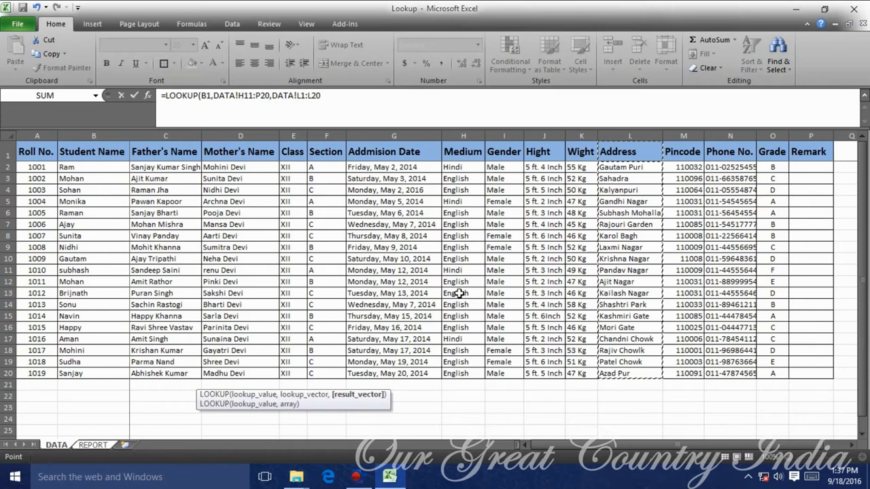
pyautogui.click(136, 97)
# Discard the Address formula that returned #N/A.
pyautogui.doubleClick(288, 359)
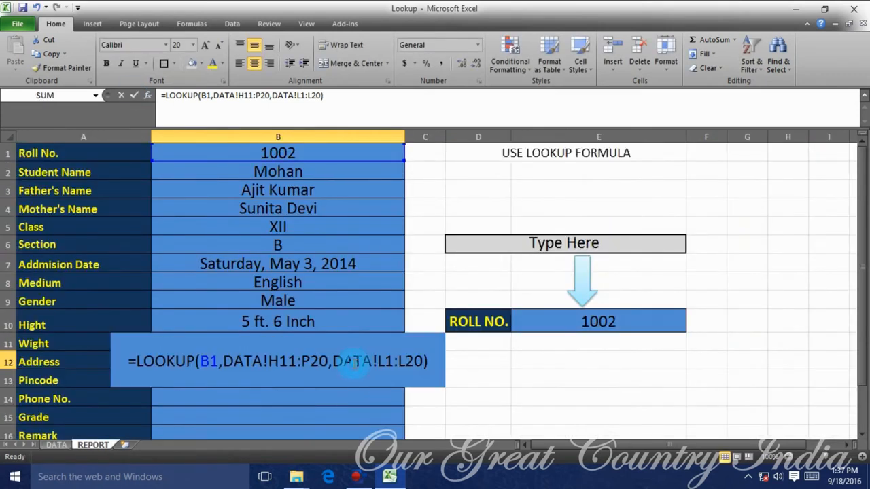
pyautogui.press('Escape')
pyautogui.write('=')
pyautogui.press('Escape')
pyautogui.write('=')
pyautogui.press('Escape')
pyautogui.write('=')
pyautogui.click(307, 156)
pyautogui.press('BackSpace')
pyautogui.press('BackSpace')
pyautogui.press('BackSpace')
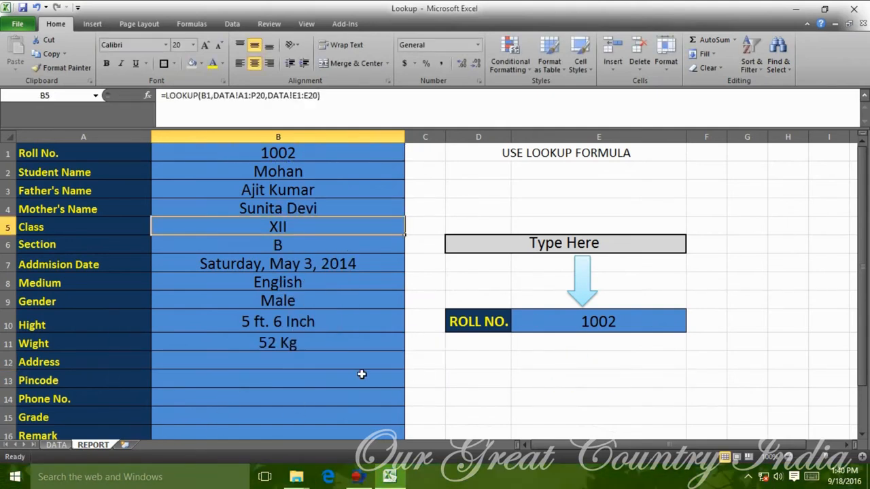
# Rebuild the Address row as =LOOKUP(B1,DATA!A1:P20,DATA!L1:L20), showing Sahadra.
pyautogui.click(356, 367)
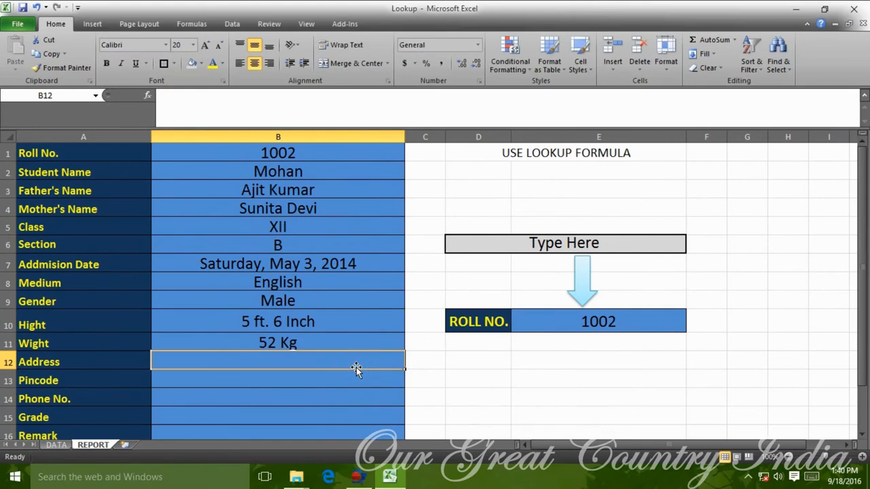
pyautogui.write('=LOOKUP(')
pyautogui.click(292, 153)
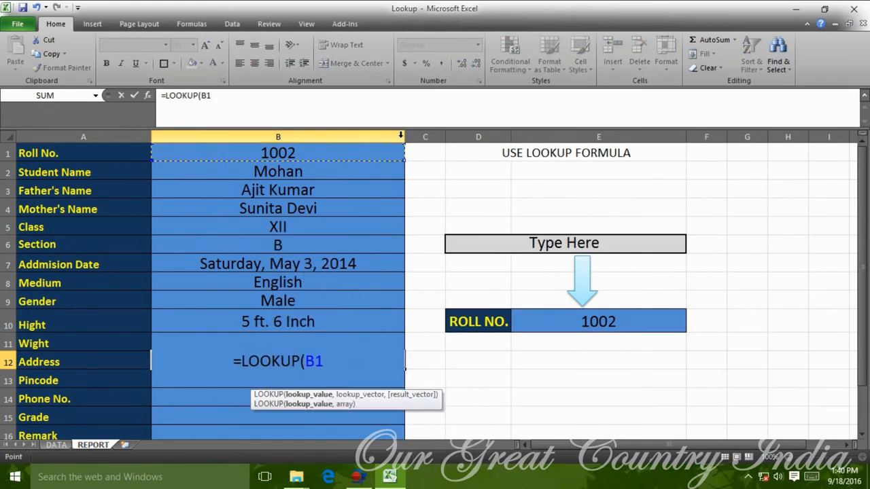
pyautogui.write(',')
pyautogui.click(56, 445)
pyautogui.click(36, 151)
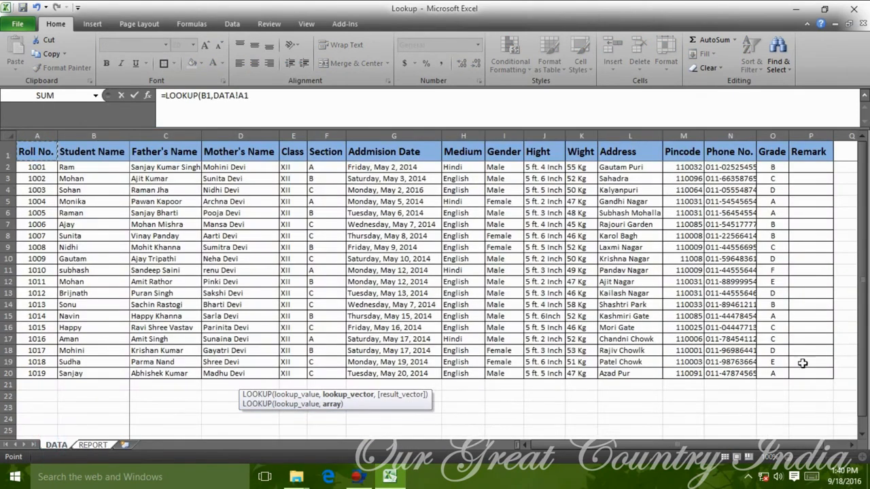
pyautogui.moveTo(803, 364); pyautogui.dragTo(809, 373)
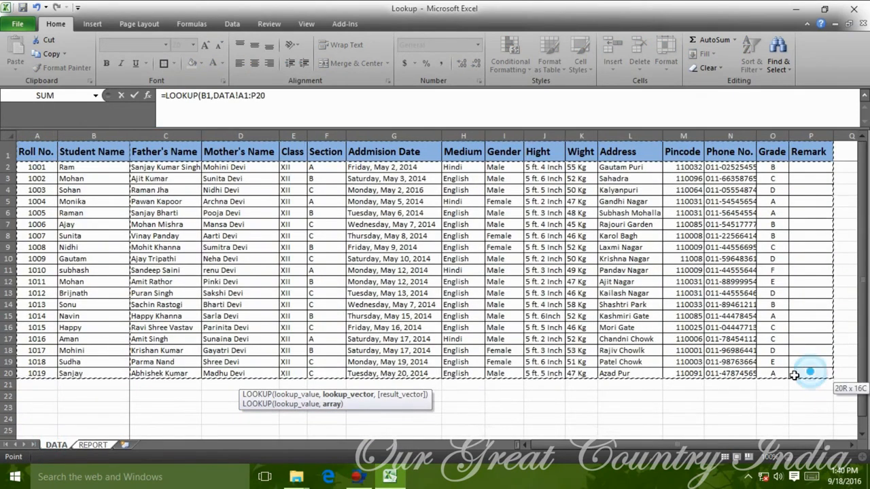
pyautogui.click(278, 103)
pyautogui.write(',')
pyautogui.moveTo(622, 151); pyautogui.dragTo(629, 373)
pyautogui.click(136, 98)
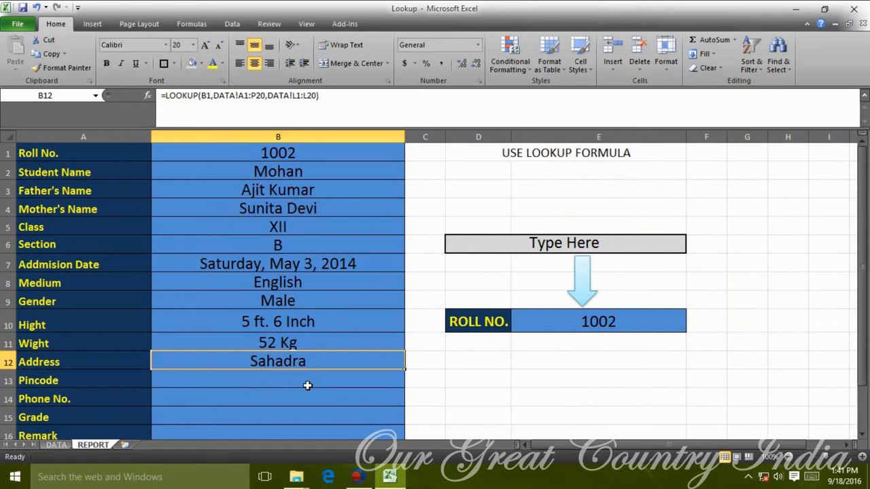
# Enter a Pincode LOOKUP returning DATA!M1:M20 (110096) in B13, then collapse the ribbon.
pyautogui.click(307, 383)
pyautogui.write('=LOO')
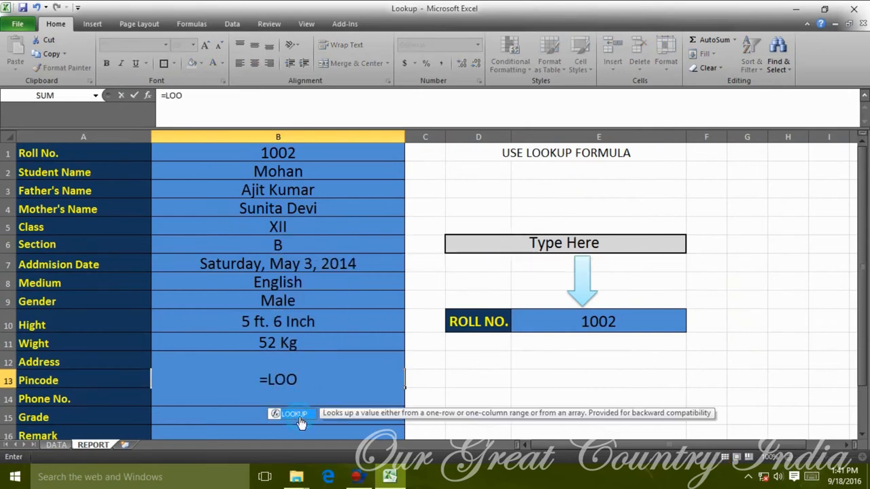
pyautogui.doubleClick(299, 414)
pyautogui.click(288, 153)
pyautogui.write(',')
pyautogui.click(57, 445)
pyautogui.moveTo(37, 152); pyautogui.dragTo(815, 373)
pyautogui.write(',')
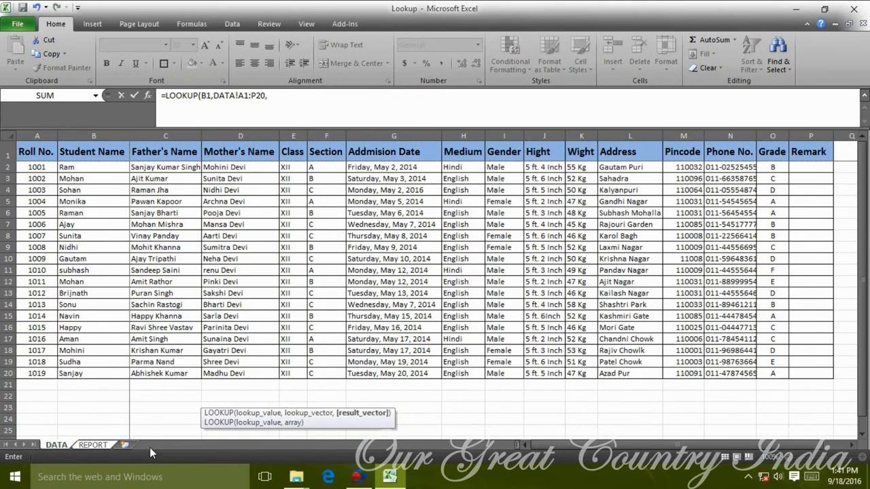
pyautogui.moveTo(695, 155); pyautogui.dragTo(704, 375)
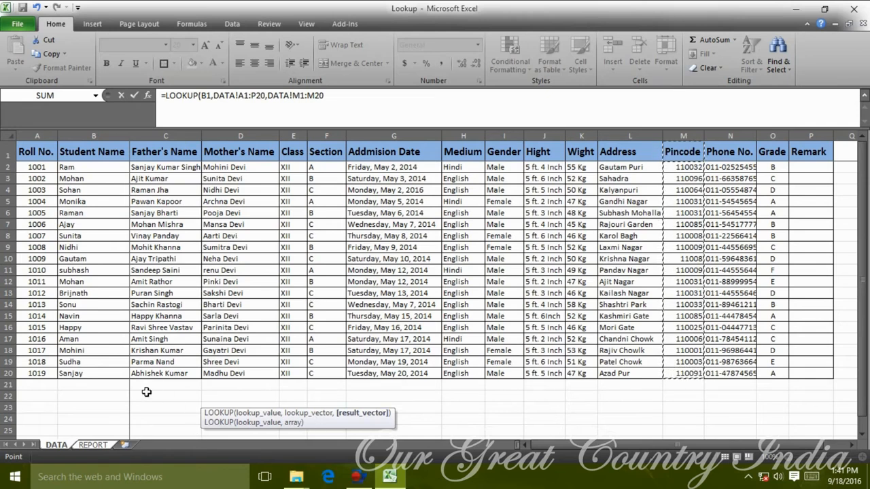
pyautogui.click(134, 96)
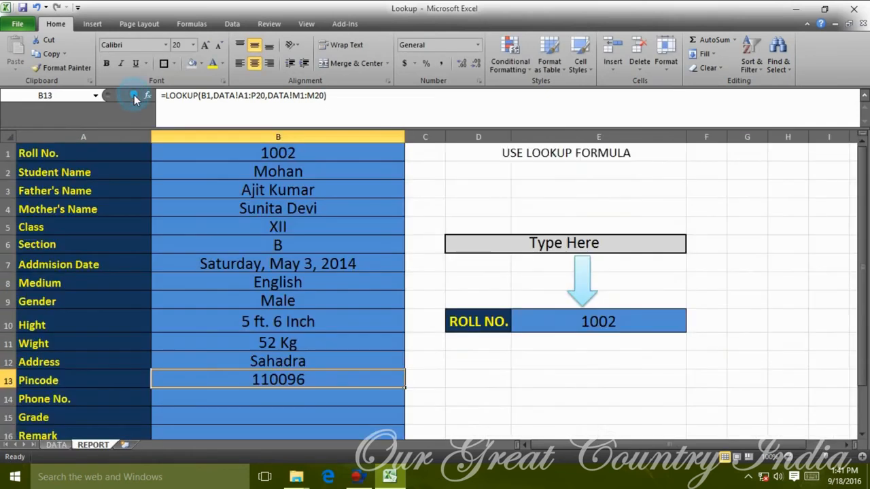
pyautogui.doubleClick(71, 24)
# Fill the Phone No. row with a LOOKUP of B1 against the DATA table's Phone No. column.
pyautogui.click(366, 343)
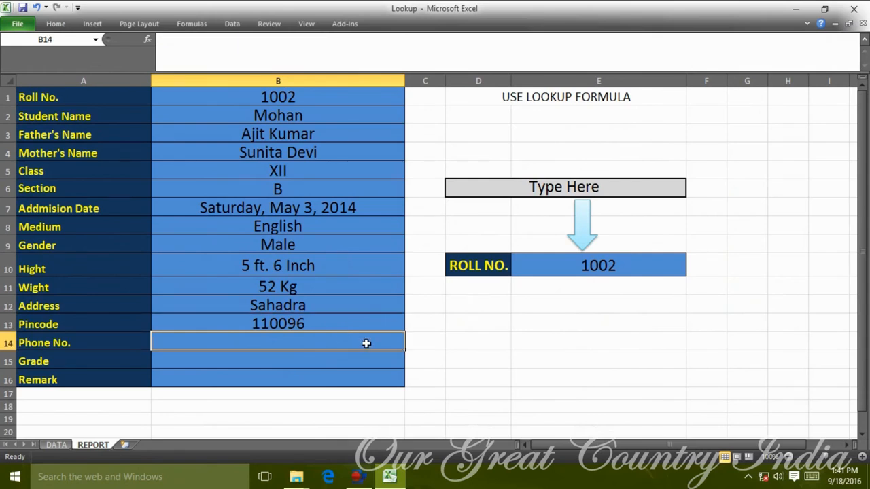
pyautogui.write('=LL')
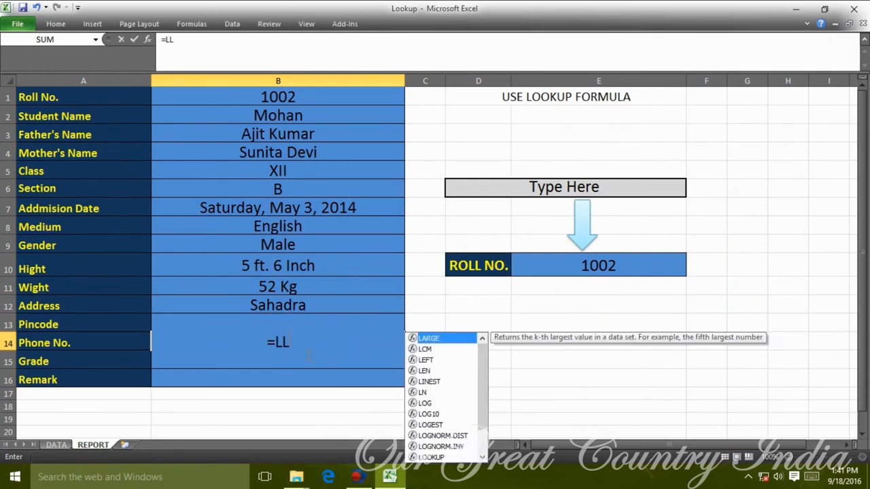
pyautogui.press('Right')
pyautogui.press('Left')
pyautogui.write('=LOOKUP(')
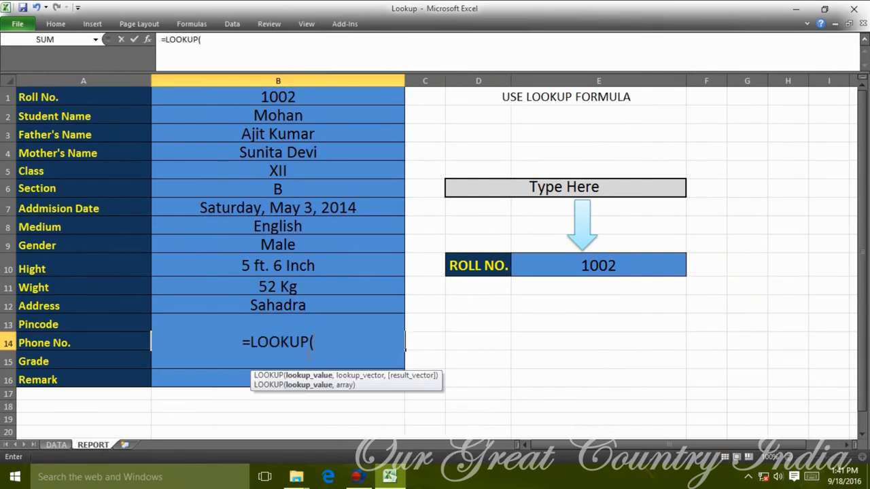
pyautogui.click(259, 101)
pyautogui.write(',')
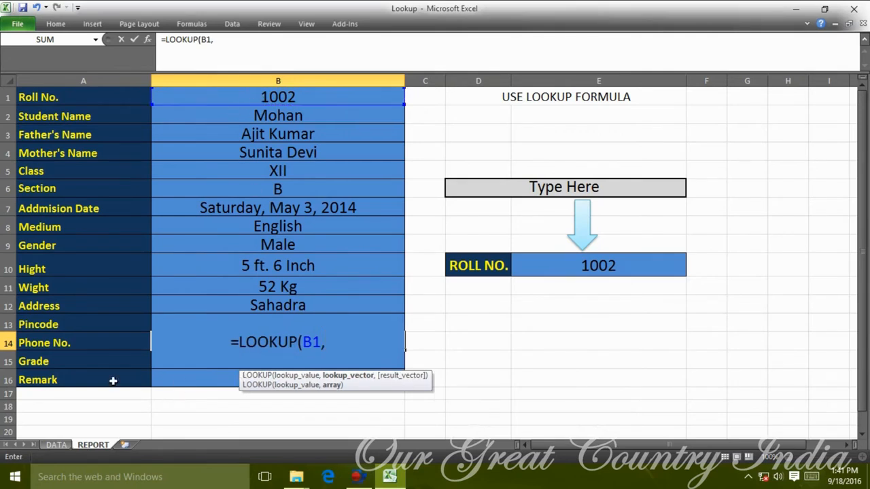
pyautogui.click(63, 446)
pyautogui.moveTo(40, 95); pyautogui.dragTo(806, 317)
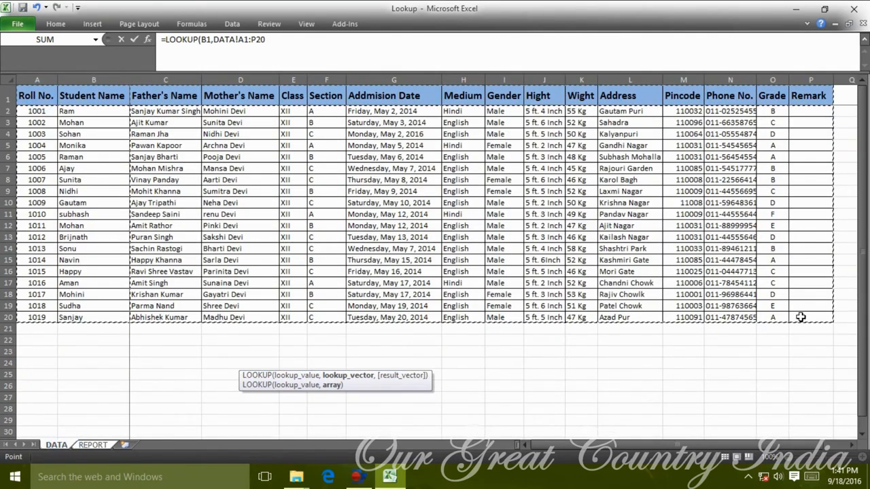
pyautogui.write(',')
pyautogui.moveTo(731, 96); pyautogui.dragTo(737, 317)
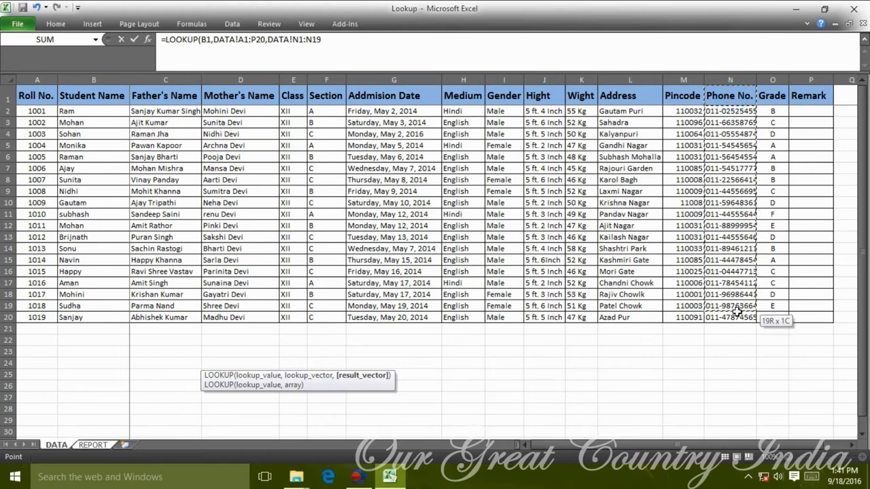
pyautogui.press('Return')
# Enter a Grade LOOKUP of B1 against DATA!A1:P20 returning DATA!O2:O20, showing D.
pyautogui.click(609, 400)
pyautogui.click(349, 365)
pyautogui.write('=LOOKUP(')
pyautogui.click(318, 95)
pyautogui.write(',')
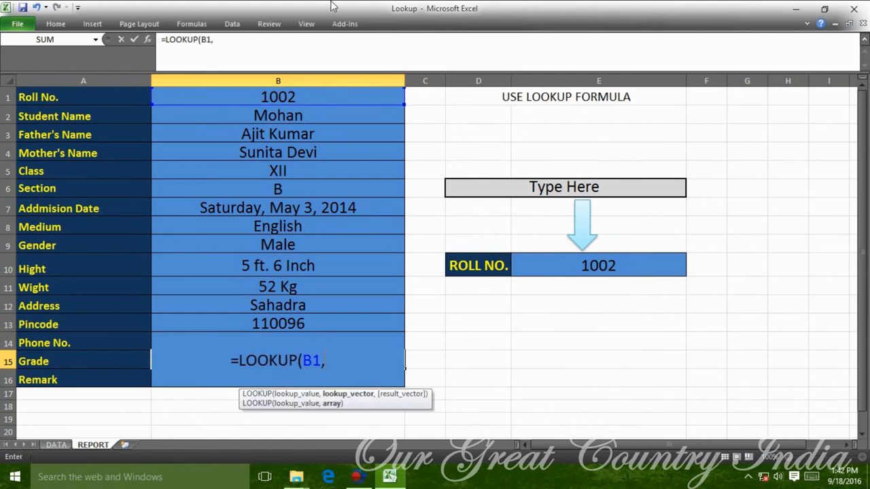
pyautogui.click(68, 445)
pyautogui.moveTo(39, 97); pyautogui.dragTo(819, 317)
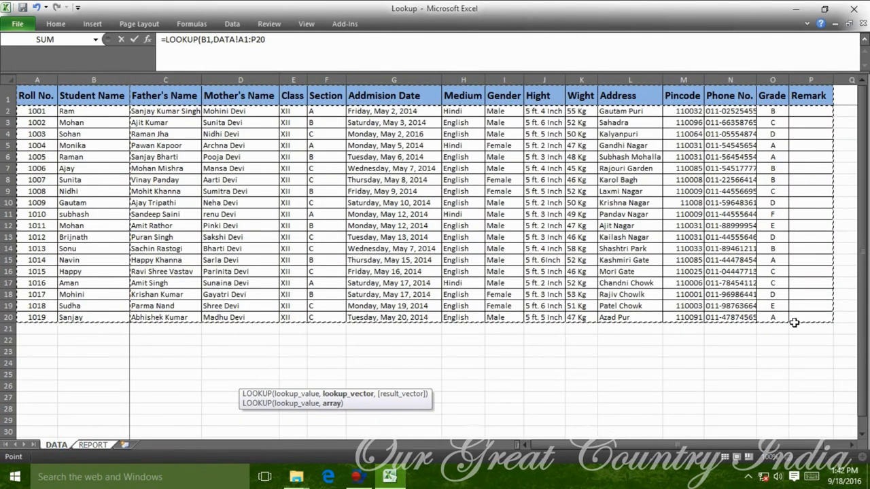
pyautogui.write(',')
pyautogui.moveTo(770, 113); pyautogui.dragTo(775, 318)
pyautogui.press('Return')
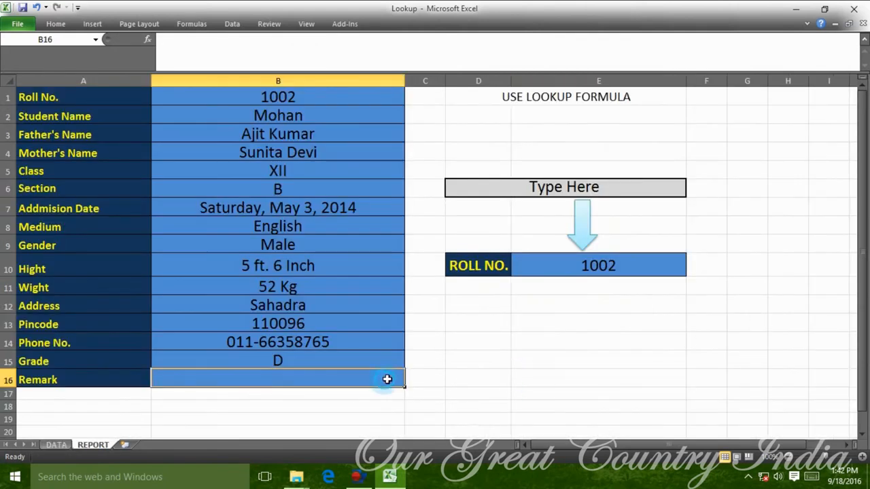
# Fill GOOD into the DATA sheet's Remark column from P2 down to row 20.
pyautogui.click(57, 444)
pyautogui.click(819, 111)
pyautogui.moveTo(840, 81); pyautogui.dragTo(841, 81)
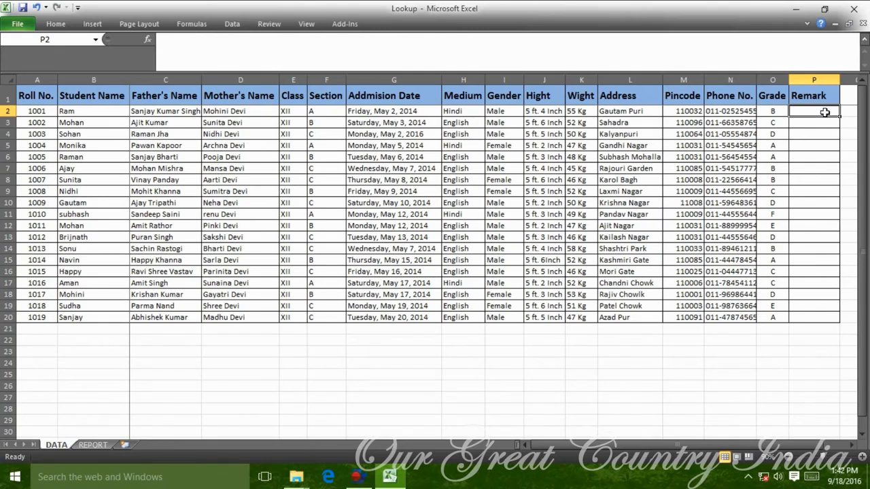
pyautogui.write('GOOD')
pyautogui.hotkey('shift', 'Down')
pyautogui.hotkey('shift', 'Down')
pyautogui.hotkey('shift', 'Down')
pyautogui.hotkey('shift', 'Down')
pyautogui.hotkey('shift', 'Down')
pyautogui.hotkey('shift', 'Down')
pyautogui.hotkey('shift', 'Down')
pyautogui.hotkey('shift', 'Down')
pyautogui.hotkey('shift', 'Down')
pyautogui.hotkey('shift', 'Down')
pyautogui.hotkey('shift', 'Down')
pyautogui.hotkey('shift', 'Down')
pyautogui.hotkey('shift', 'Down')
pyautogui.hotkey('shift', 'Down')
pyautogui.hotkey('shift', 'Down')
pyautogui.hotkey('shift', 'Down')
pyautogui.hotkey('shift', 'Down')
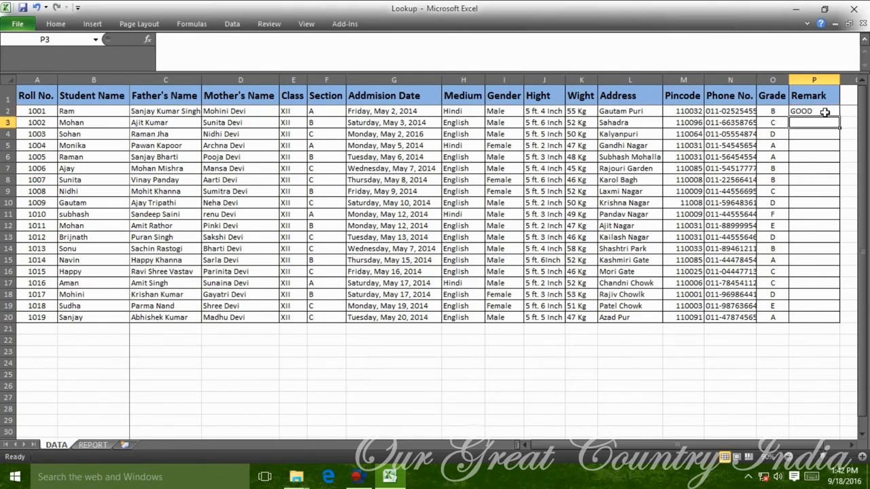
pyautogui.hotkey('shift', 'Down')
pyautogui.hotkey('ctrl', 'd')
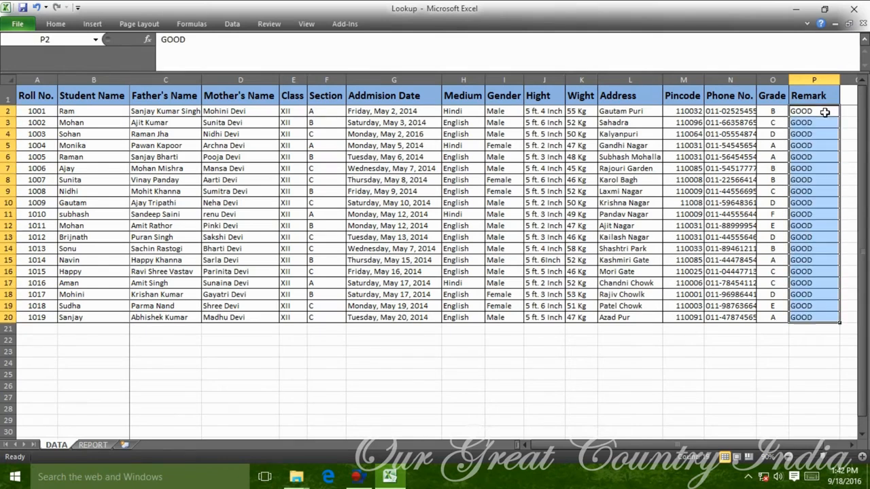
# Auto-fit every column width on DATA and centre the Remark column.
pyautogui.hotkey('ctrl', 'a')
pyautogui.hotkey('ctrl', 'a')
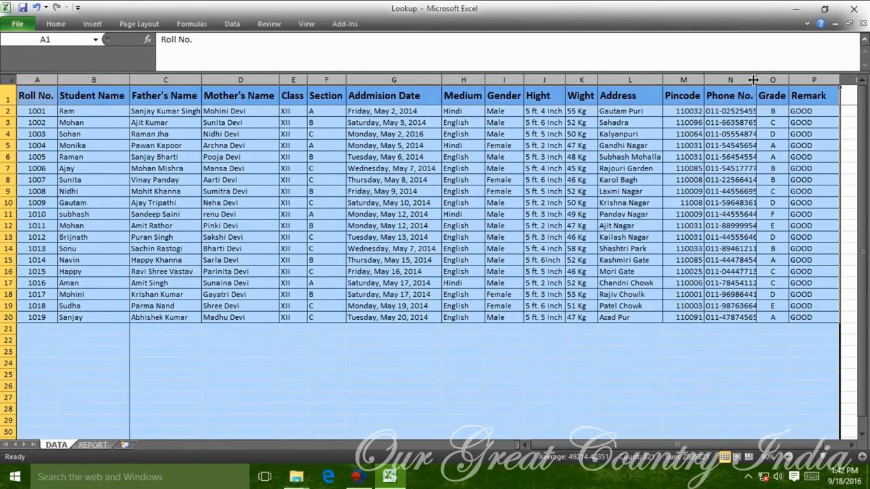
pyautogui.doubleClick(753, 80)
pyautogui.click(367, 249)
pyautogui.click(815, 79)
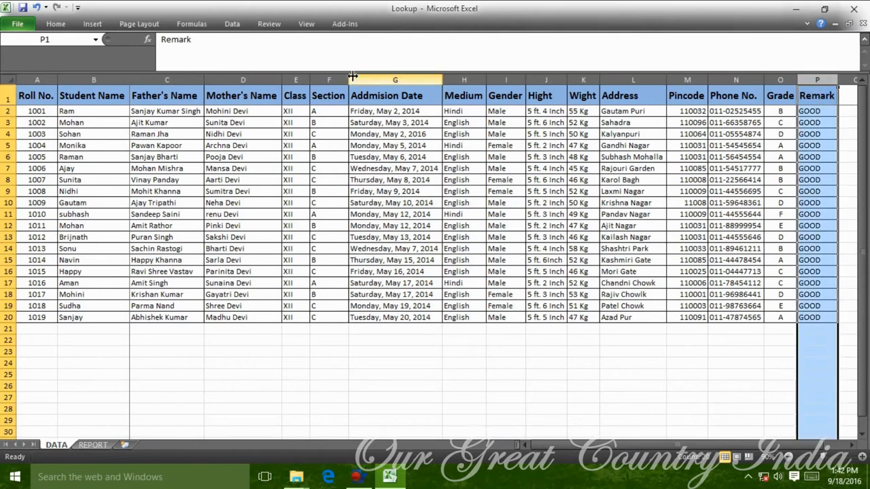
pyautogui.click(56, 24)
pyautogui.click(254, 63)
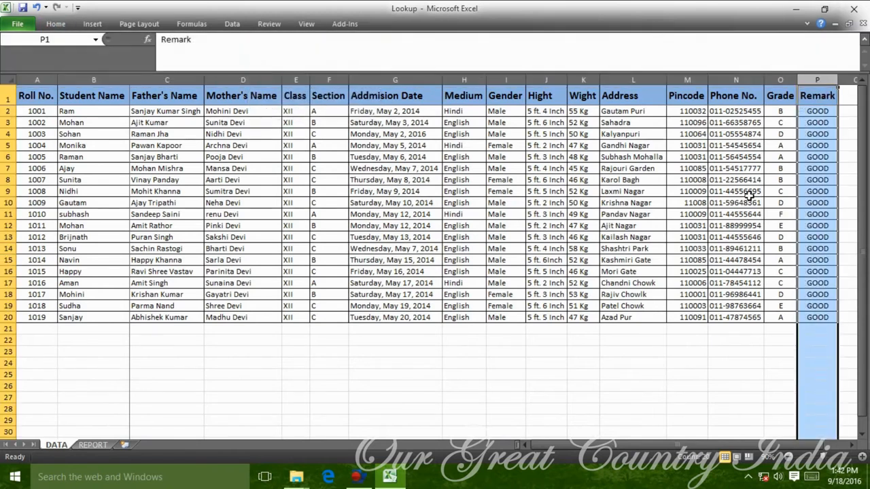
pyautogui.click(750, 191)
# Centre the Pincode and Wight columns, then go back to the REPORT sheet.
pyautogui.click(686, 79)
pyautogui.click(56, 24)
pyautogui.click(254, 63)
pyautogui.click(633, 168)
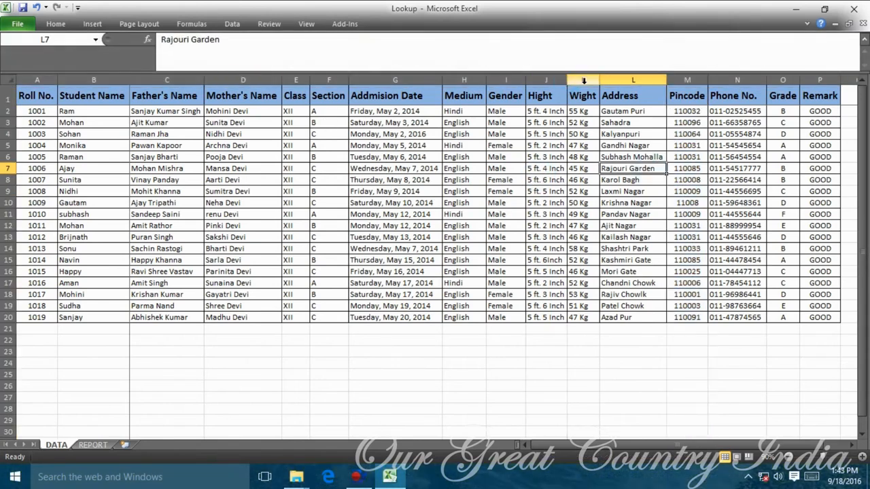
pyautogui.click(583, 79)
pyautogui.click(55, 24)
pyautogui.click(255, 63)
pyautogui.click(633, 195)
pyautogui.click(462, 196)
pyautogui.click(94, 444)
# Start a LOOKUP in B16 using B1 and DATA!A1:P20, then cancel the faulty formula.
pyautogui.click(598, 265)
pyautogui.click(208, 392)
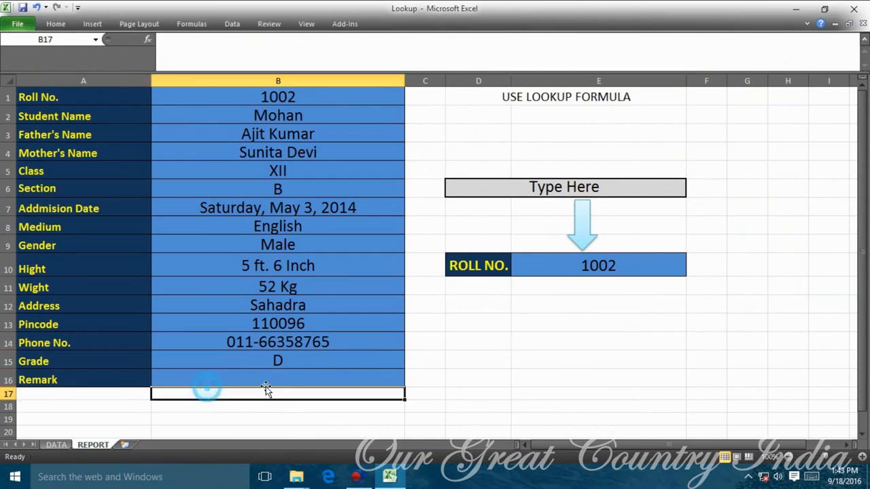
pyautogui.click(278, 383)
pyautogui.write('=LOOKUP(')
pyautogui.click(356, 100)
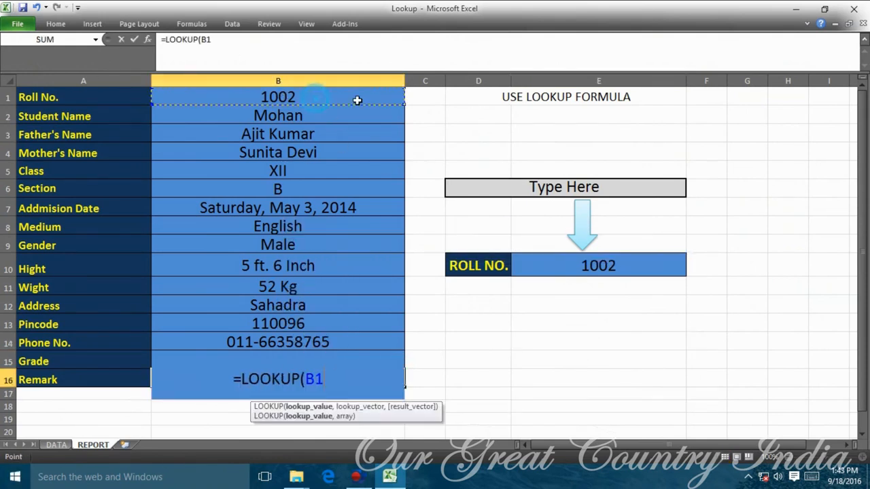
pyautogui.write(',')
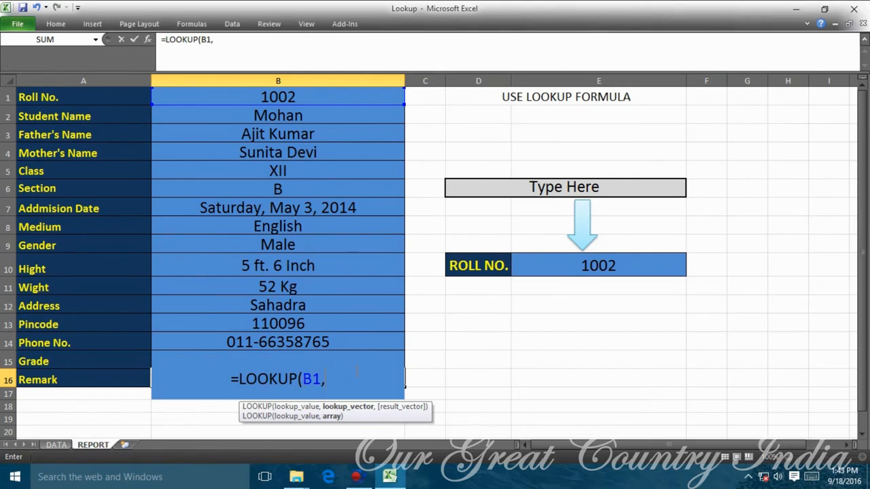
pyautogui.click(56, 445)
pyautogui.moveTo(42, 100); pyautogui.dragTo(814, 322)
pyautogui.write(',')
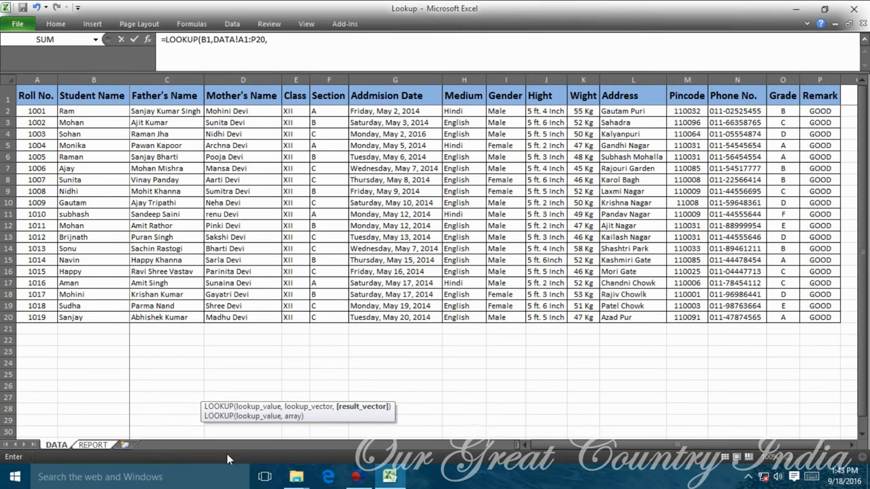
pyautogui.click(91, 447)
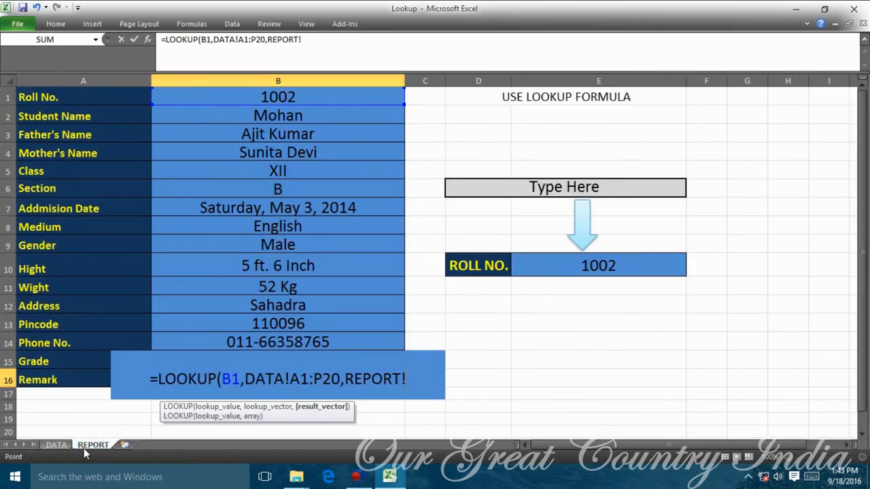
pyautogui.click(57, 445)
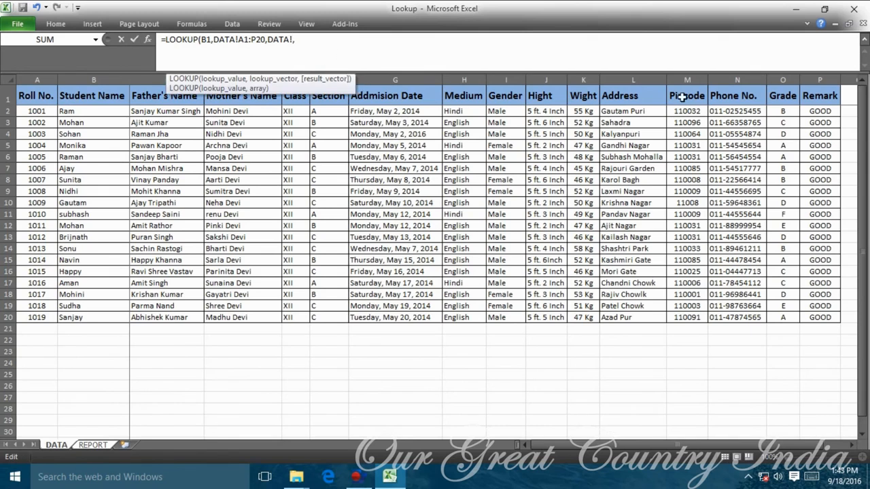
pyautogui.press('Escape')
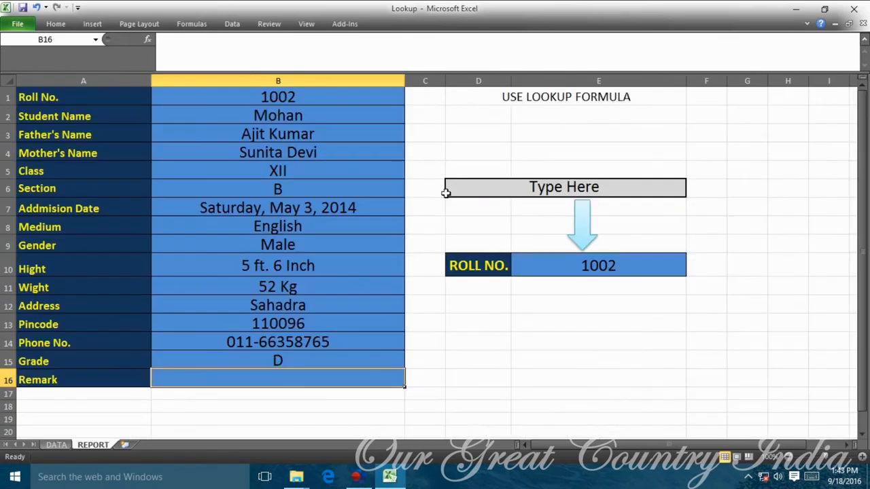
# Re-enter =LOOKUP( in B16 with B1 as lookup value and the DATA table as range.
pyautogui.click(433, 373)
pyautogui.click(367, 377)
pyautogui.write('=LOOKUP(')
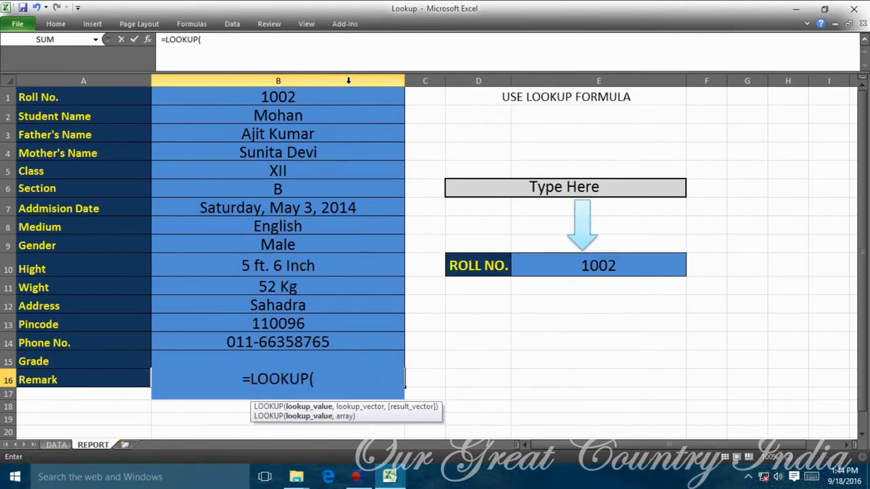
pyautogui.click(347, 97)
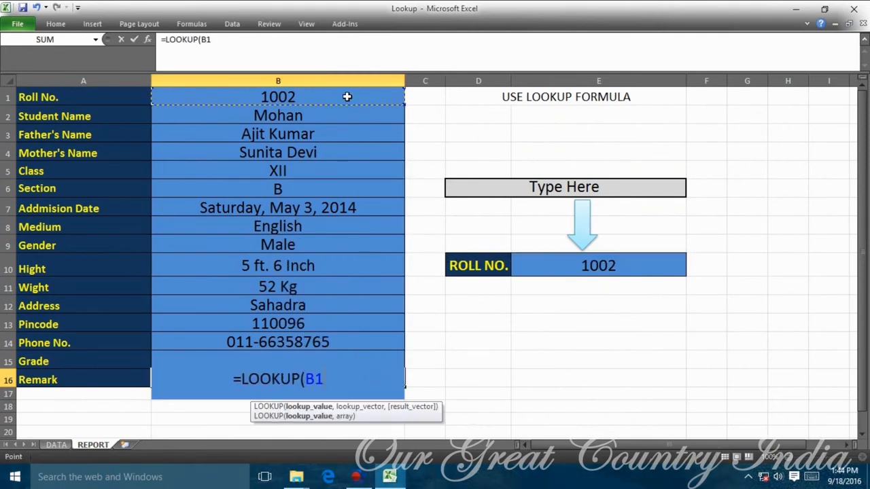
pyautogui.write(',')
pyautogui.click(57, 444)
pyautogui.moveTo(35, 96); pyautogui.dragTo(670, 317)
# Finish the formula with DATA!P1:P20 as the result column and confirm it.
pyautogui.click(275, 40)
pyautogui.write(',')
pyautogui.moveTo(668, 96); pyautogui.dragTo(669, 317)
pyautogui.write(')')
pyautogui.click(134, 39)
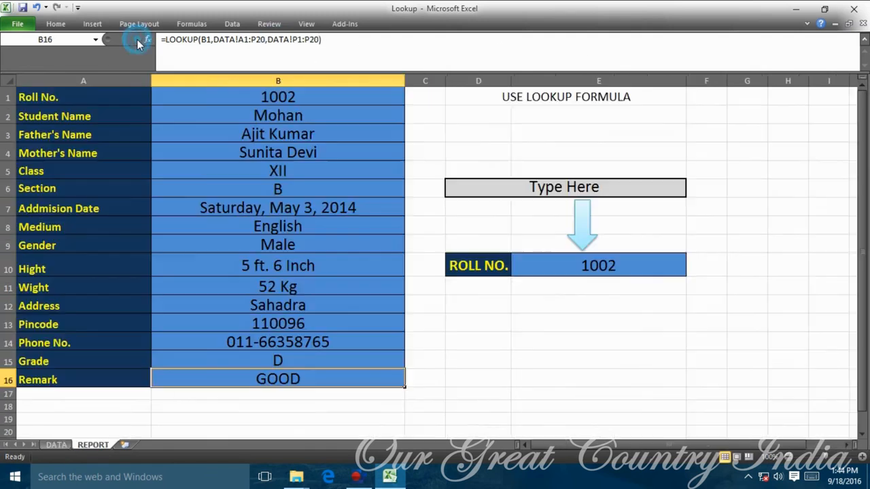
pyautogui.click(56, 445)
# Turn on filtering for the DATA table headers.
pyautogui.click(622, 110)
pyautogui.click(632, 99)
pyautogui.click(197, 24)
pyautogui.click(238, 24)
pyautogui.click(335, 55)
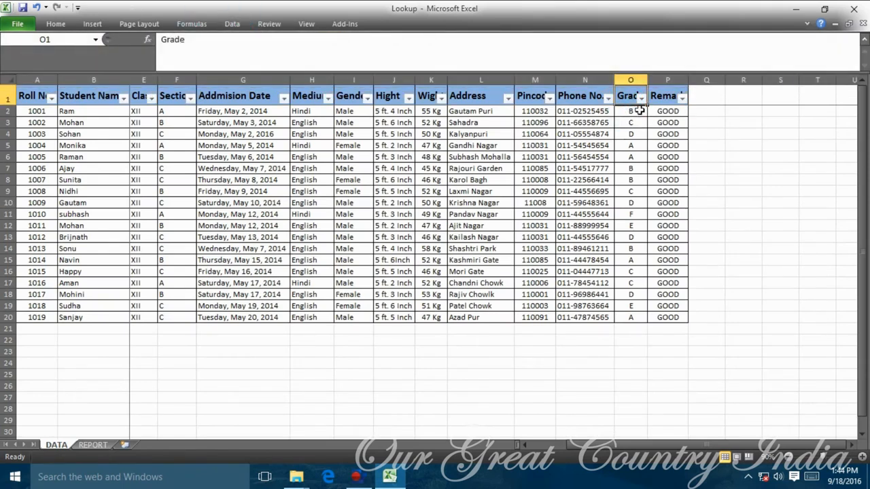
# Filter Grade to A and fill Very Good into those students' remarks.
pyautogui.click(640, 97)
pyautogui.click(515, 216)
pyautogui.click(516, 226)
pyautogui.click(565, 335)
pyautogui.click(673, 112)
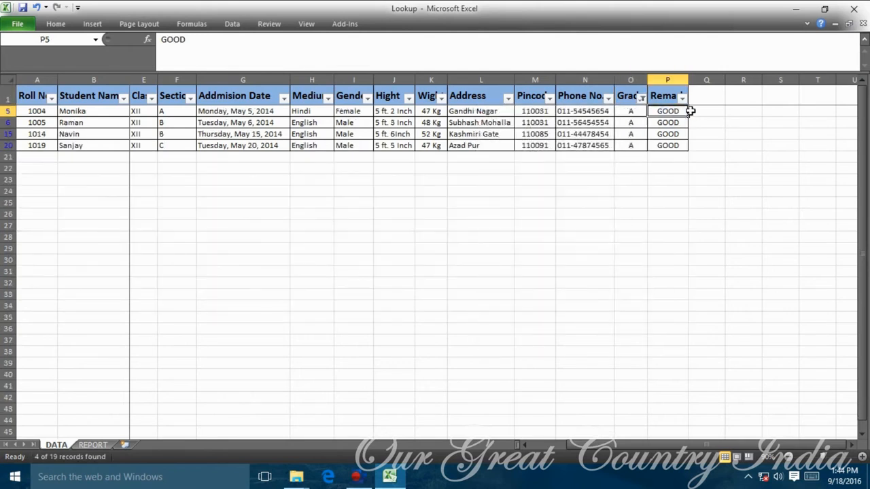
pyautogui.write('vER')
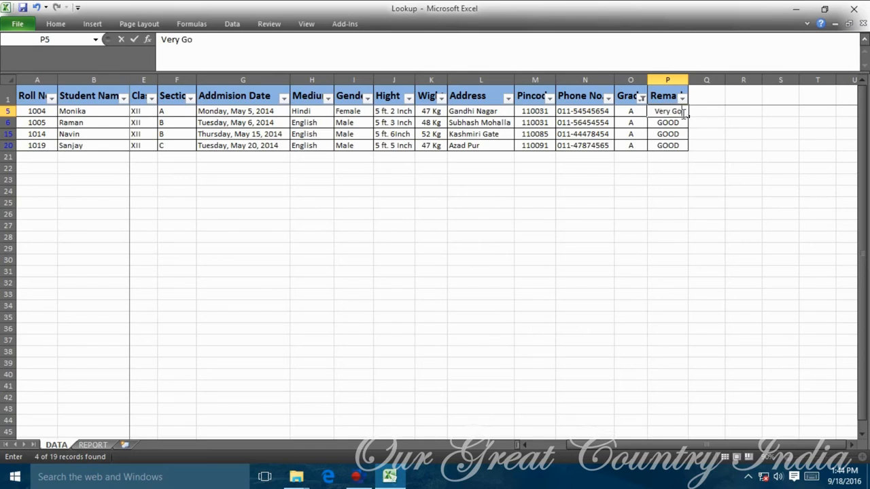
pyautogui.write('y Good')
pyautogui.press('Return')
pyautogui.moveTo(675, 111); pyautogui.dragTo(679, 142)
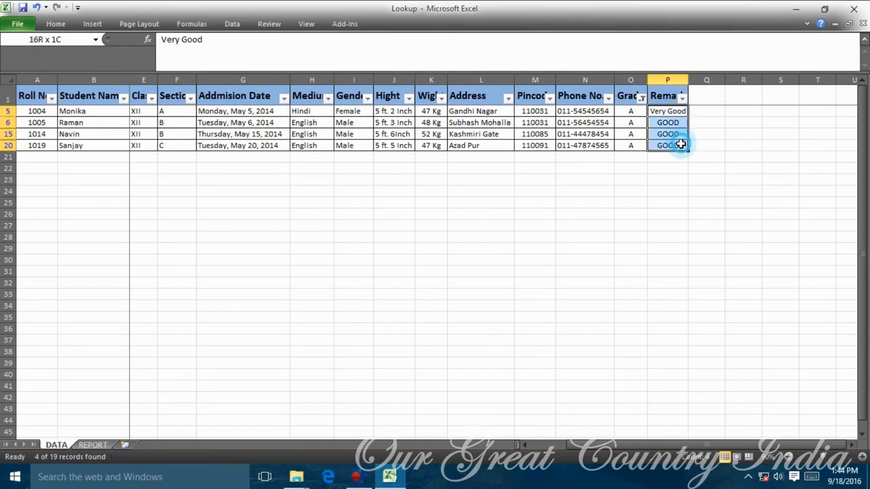
pyautogui.hotkey('ctrl', 'd')
pyautogui.moveTo(688, 80); pyautogui.dragTo(694, 80)
pyautogui.click(748, 144)
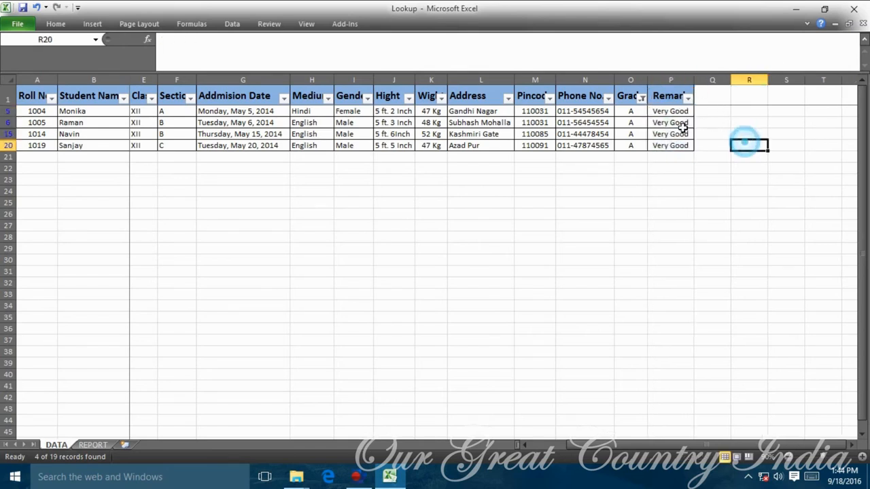
# Change the Grade filter to show only grade B students.
pyautogui.click(713, 156)
pyautogui.click(641, 98)
pyautogui.click(515, 217)
pyautogui.click(515, 227)
pyautogui.click(515, 237)
pyautogui.click(514, 226)
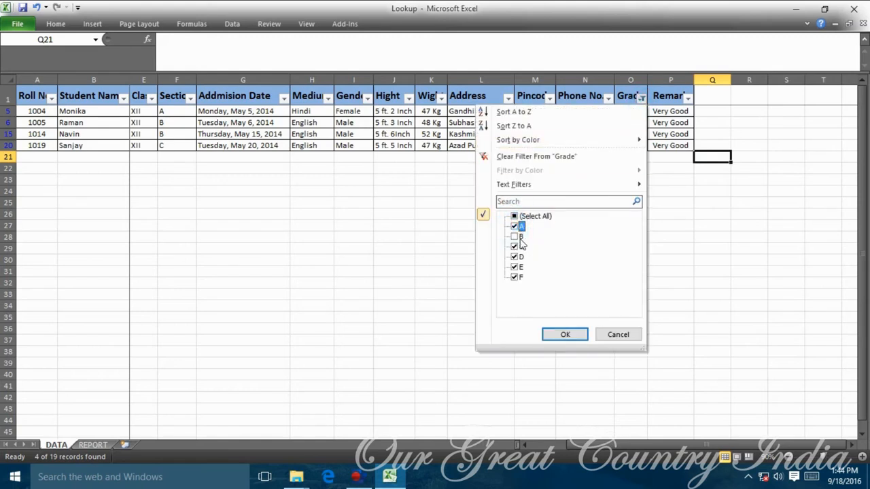
pyautogui.click(514, 216)
pyautogui.click(515, 236)
pyautogui.click(563, 334)
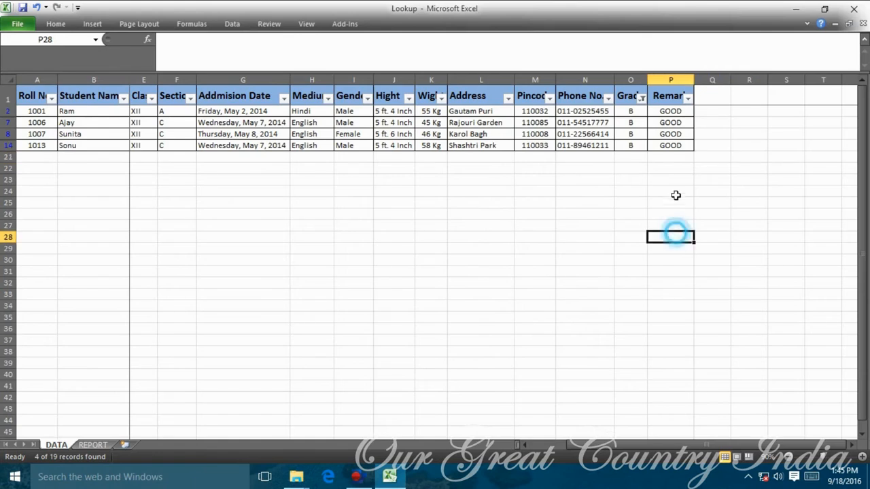
# Filter Grade to C and set the grade C remark to Fair.
pyautogui.click(642, 97)
pyautogui.click(515, 237)
pyautogui.click(514, 247)
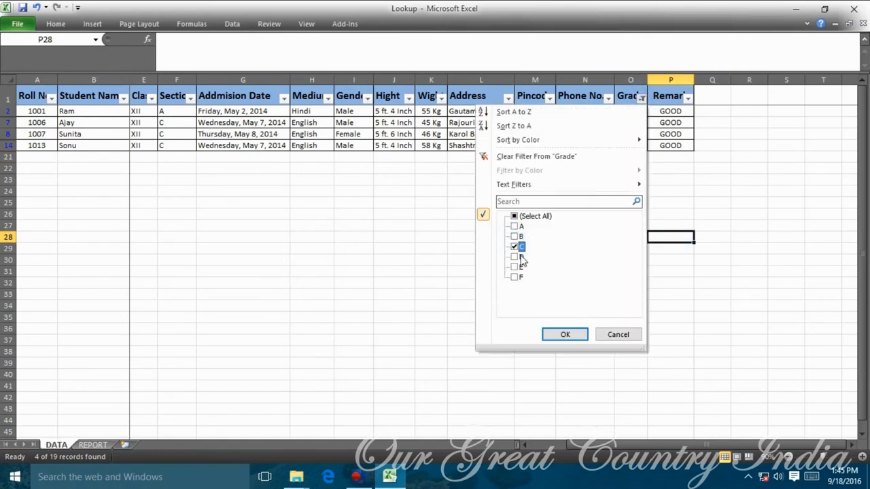
pyautogui.click(565, 334)
pyautogui.click(672, 111)
pyautogui.write('Fair')
pyautogui.press('Return')
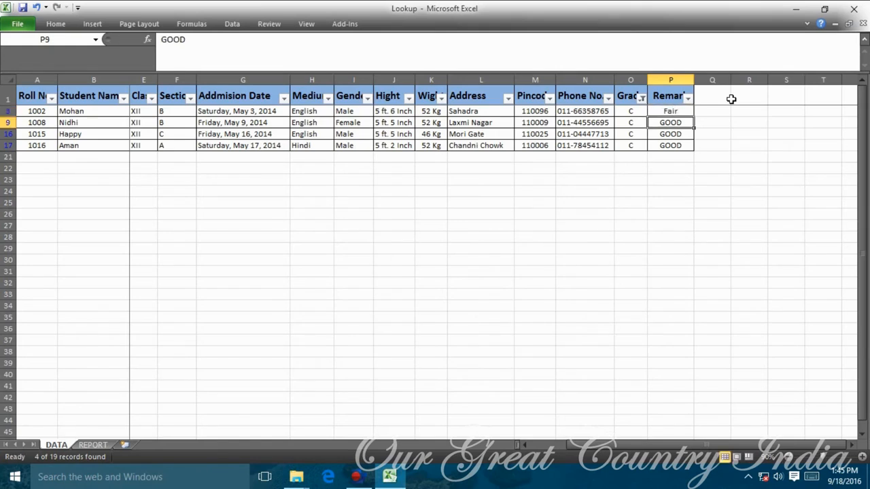
pyautogui.hotkey('ctrl', 'shift', 'Down')
# Filter to grade D, then grades C and D together, reviewing their remark cells.
pyautogui.click(641, 98)
pyautogui.click(515, 246)
pyautogui.click(515, 257)
pyautogui.click(567, 336)
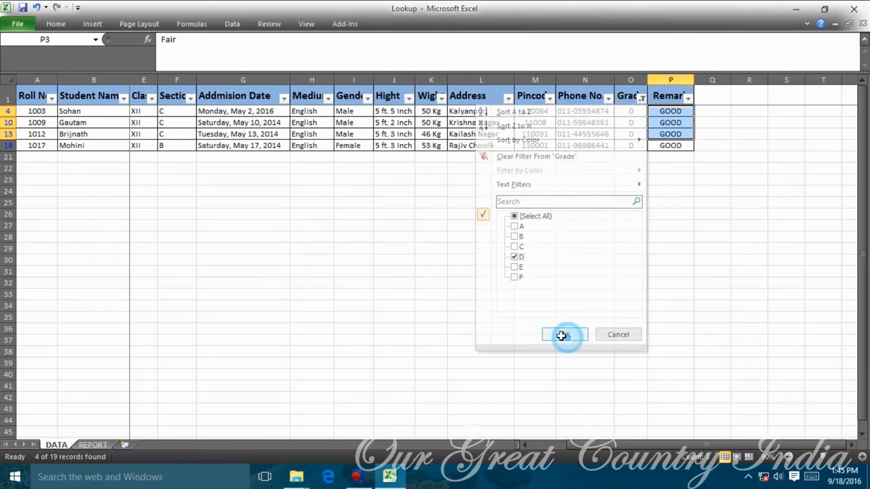
pyautogui.moveTo(670, 110); pyautogui.dragTo(686, 145)
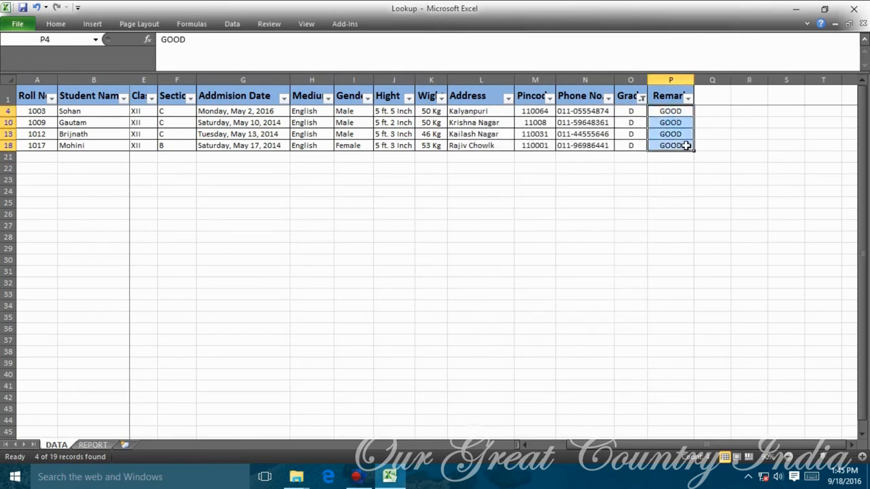
pyautogui.click(668, 112)
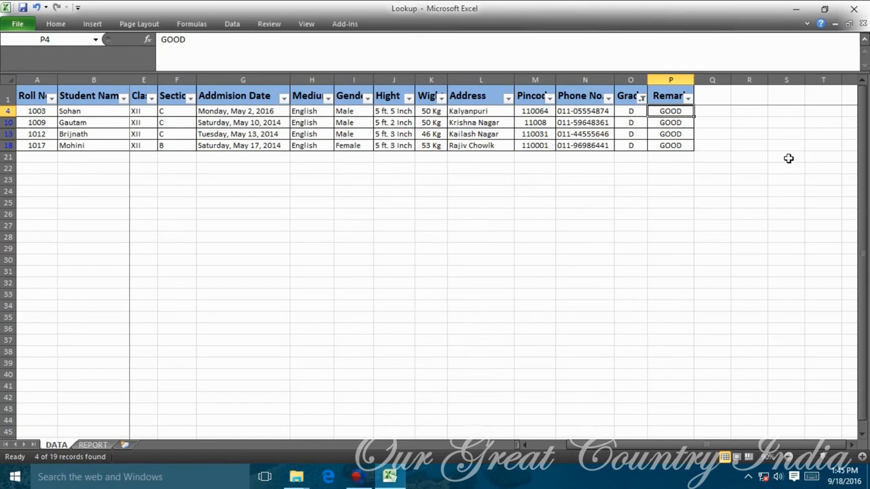
pyautogui.click(642, 97)
pyautogui.click(515, 247)
pyautogui.click(562, 335)
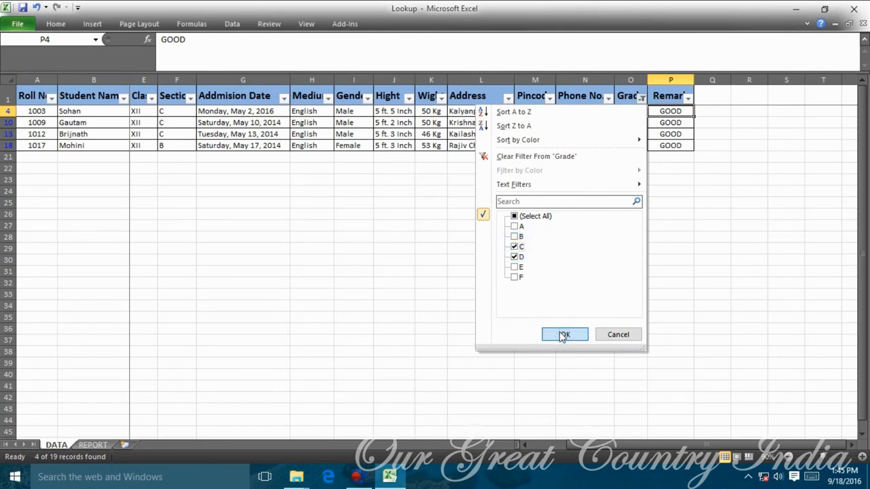
pyautogui.moveTo(683, 111); pyautogui.dragTo(688, 193)
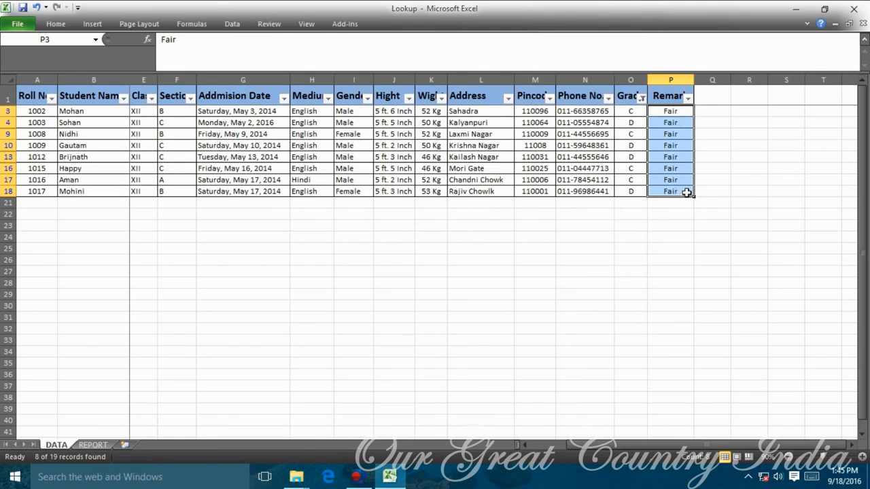
pyautogui.click(712, 191)
# Filter Grade to E and set the remarks of rolls 1011 and 1018 to Poor.
pyautogui.click(641, 98)
pyautogui.click(514, 247)
pyautogui.click(515, 257)
pyautogui.click(514, 267)
pyautogui.click(567, 336)
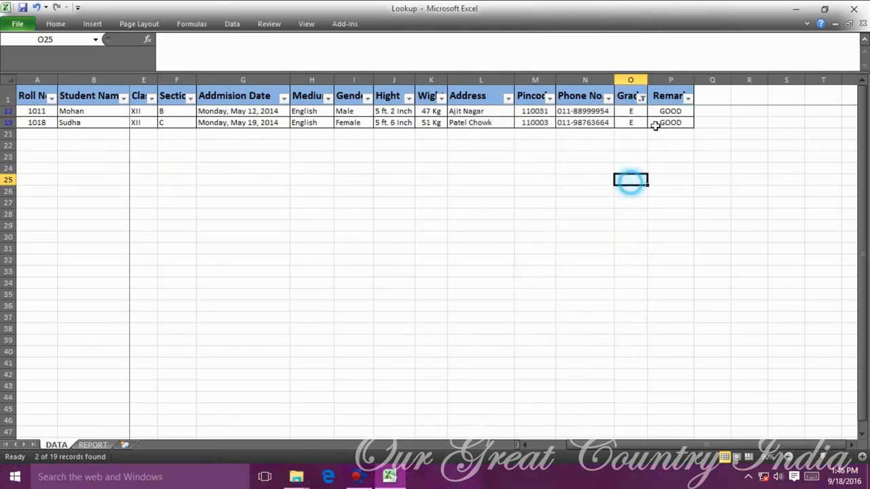
pyautogui.click(670, 111)
pyautogui.write('P')
pyautogui.press('Return')
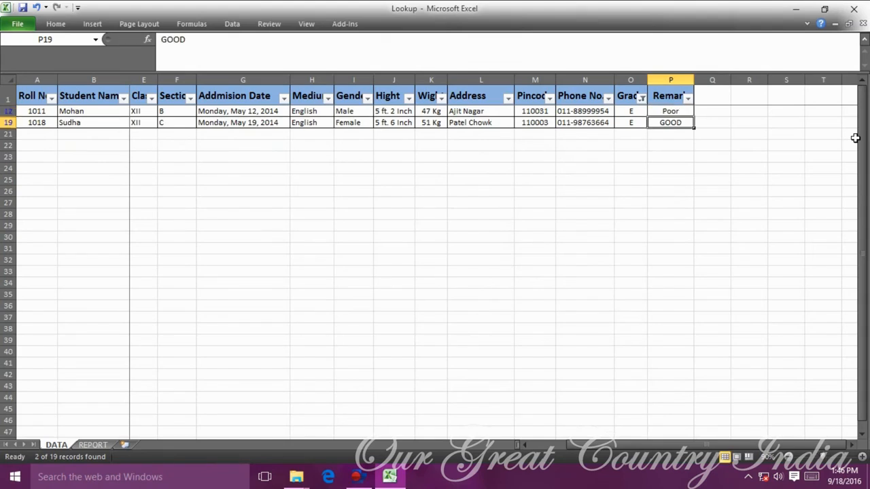
pyautogui.write('Poor')
pyautogui.press('Return')
pyautogui.press('Up')
pyautogui.press('Up')
# Filter Grade to F and set roll 1010's remark to Very Poor.
pyautogui.click(642, 97)
pyautogui.click(515, 270)
pyautogui.click(514, 279)
pyautogui.click(564, 334)
pyautogui.click(675, 111)
pyautogui.write('Ver')
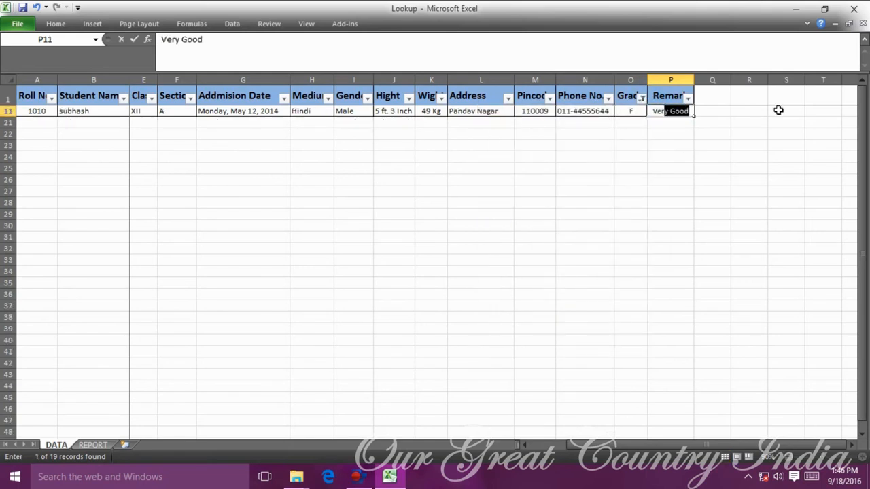
pyautogui.write('y P')
pyautogui.press('Return')
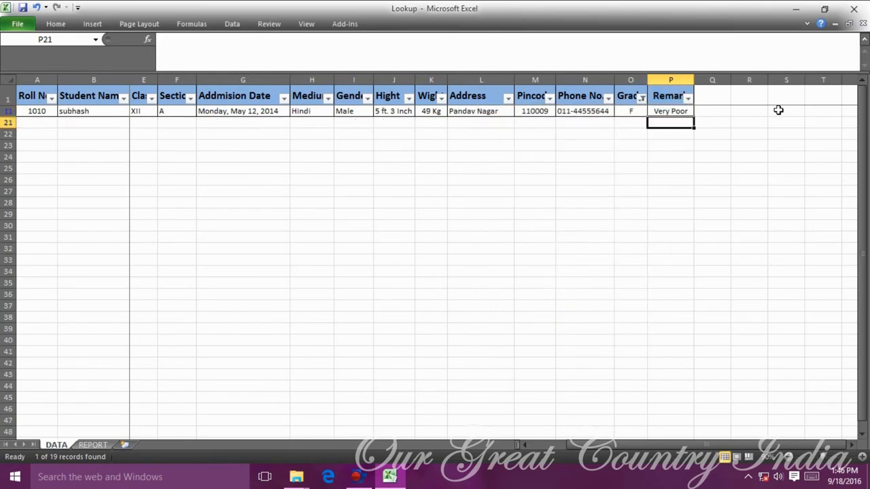
# Clear the Grade filter so all 19 students show again.
pyautogui.click(643, 97)
pyautogui.click(514, 217)
pyautogui.click(563, 334)
pyautogui.click(712, 225)
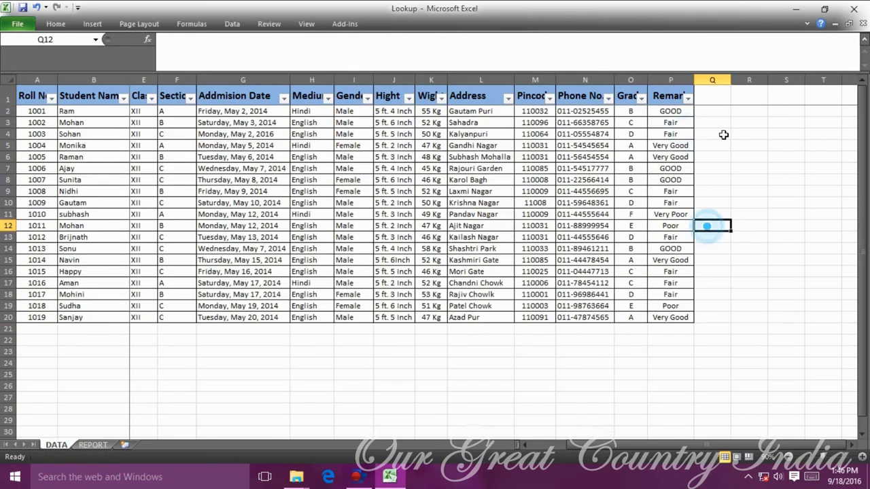
# Autofit the Remark column, then enter roll number 1001 in E10 on the REPORT sheet.
pyautogui.doubleClick(694, 80)
pyautogui.click(764, 225)
pyautogui.click(93, 444)
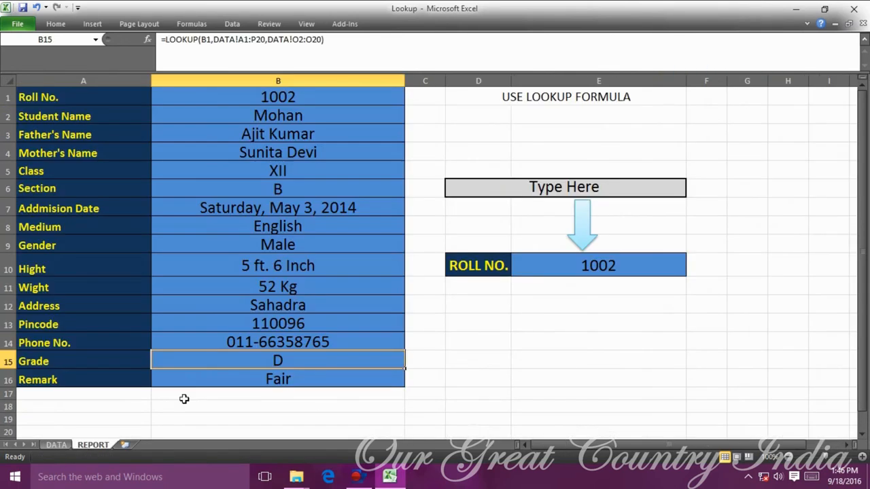
pyautogui.click(278, 98)
pyautogui.click(605, 265)
pyautogui.write('1001')
pyautogui.press('Return')
pyautogui.press('Up')
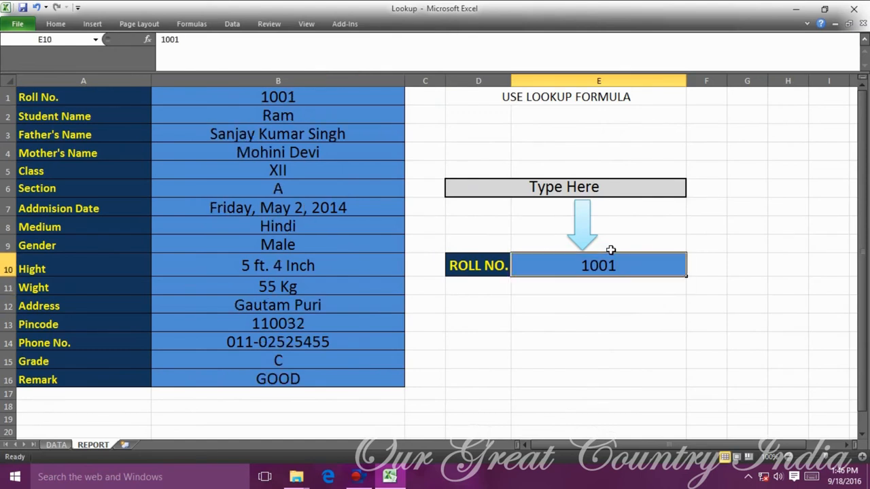
# Enlarge the USE LOOKUP FORMULA heading in D1 to font size 22.
pyautogui.click(564, 102)
pyautogui.click(64, 23)
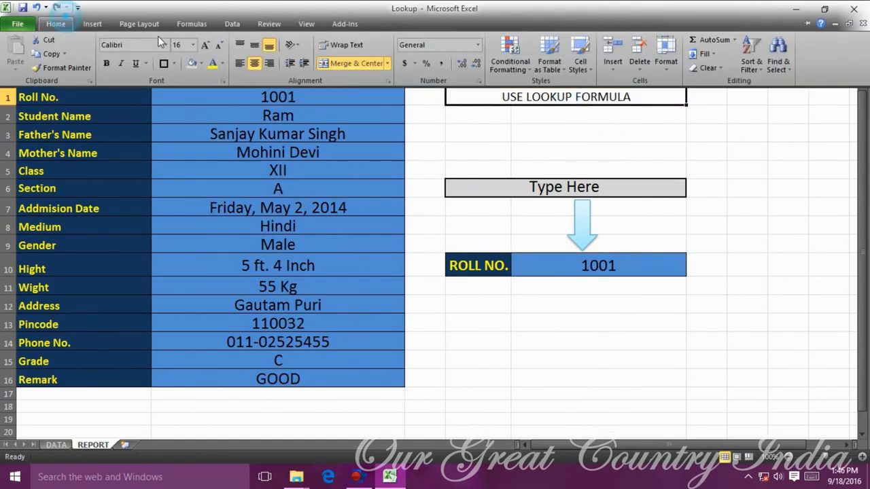
pyautogui.tripleClick(204, 45)
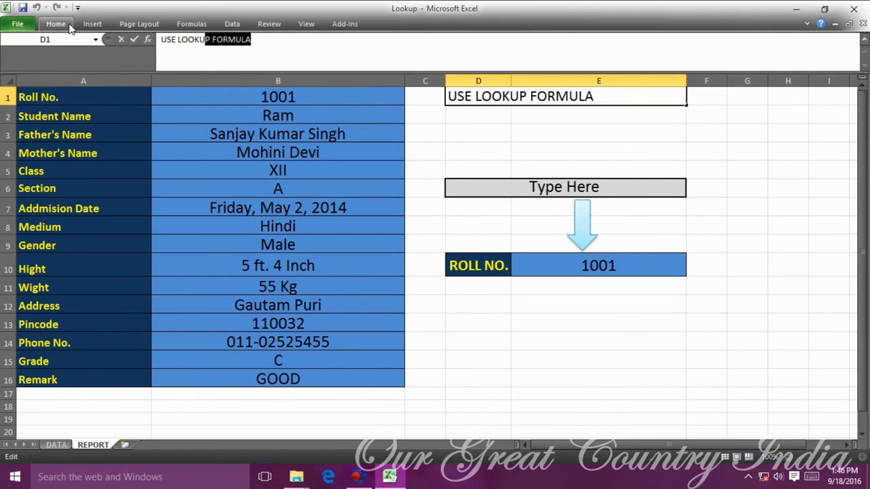
pyautogui.doubleClick(70, 26)
pyautogui.click(699, 175)
pyautogui.click(554, 154)
pyautogui.click(864, 95)
pyautogui.click(707, 129)
pyautogui.click(579, 126)
pyautogui.doubleClick(209, 41)
# Give the heading a light-blue fill and merge and centre it across D1:E2.
pyautogui.click(174, 63)
pyautogui.click(201, 63)
pyautogui.click(234, 119)
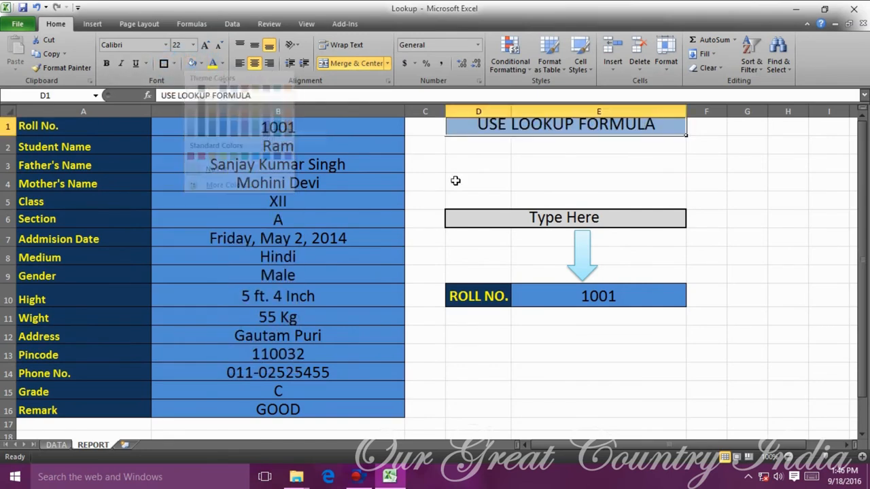
pyautogui.click(579, 182)
pyautogui.moveTo(467, 130); pyautogui.dragTo(579, 145)
pyautogui.click(355, 63)
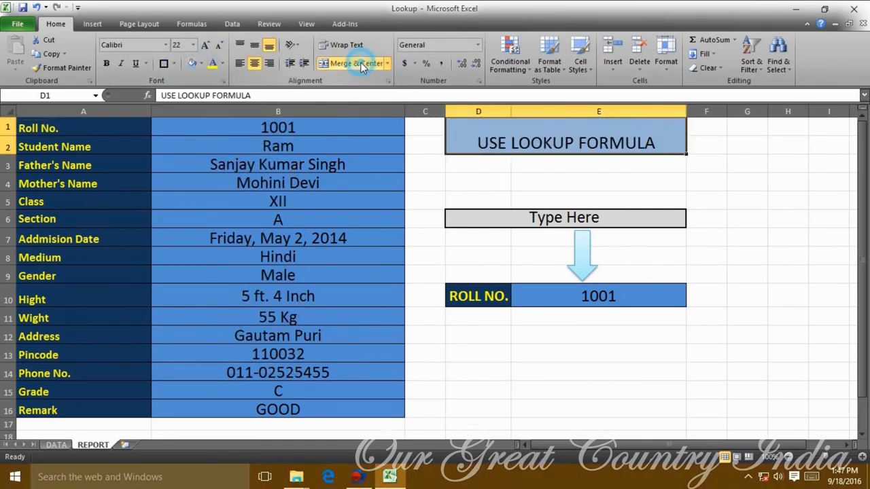
pyautogui.click(721, 187)
# Merge D5:E6 into one vertically centred Type Here box with a Thick Box Border.
pyautogui.click(777, 238)
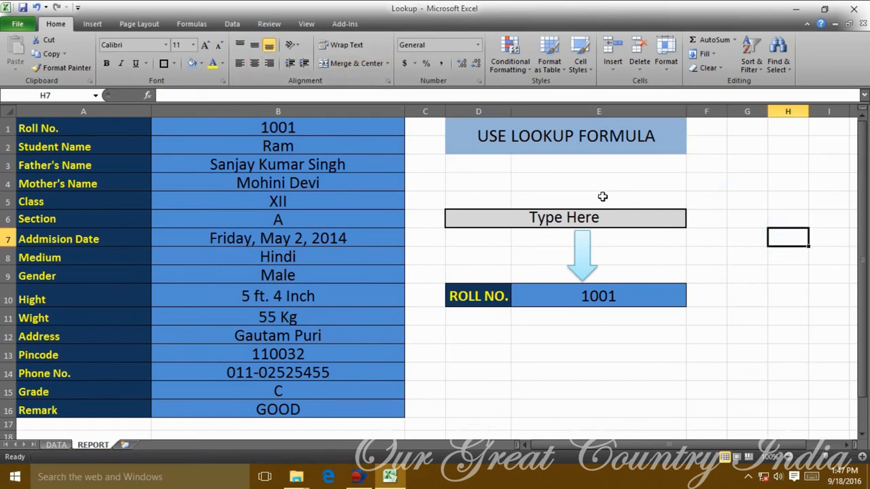
pyautogui.click(647, 288)
pyautogui.click(643, 226)
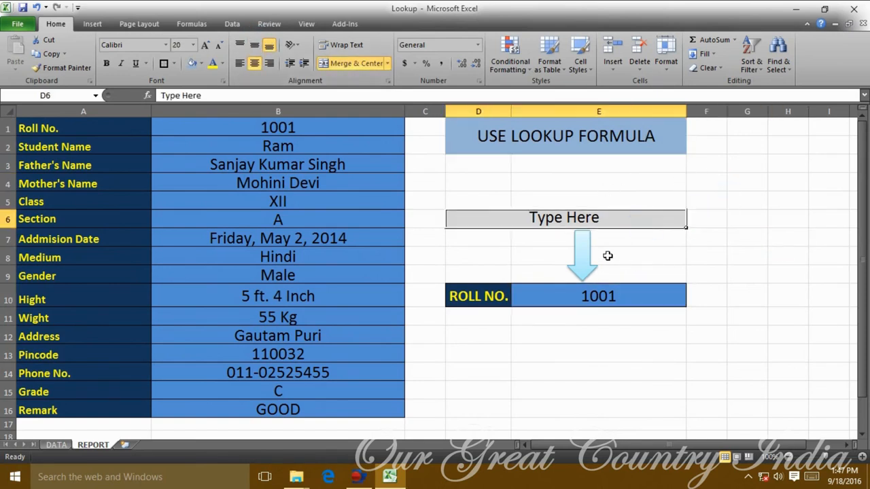
pyautogui.click(583, 250)
pyautogui.click(700, 255)
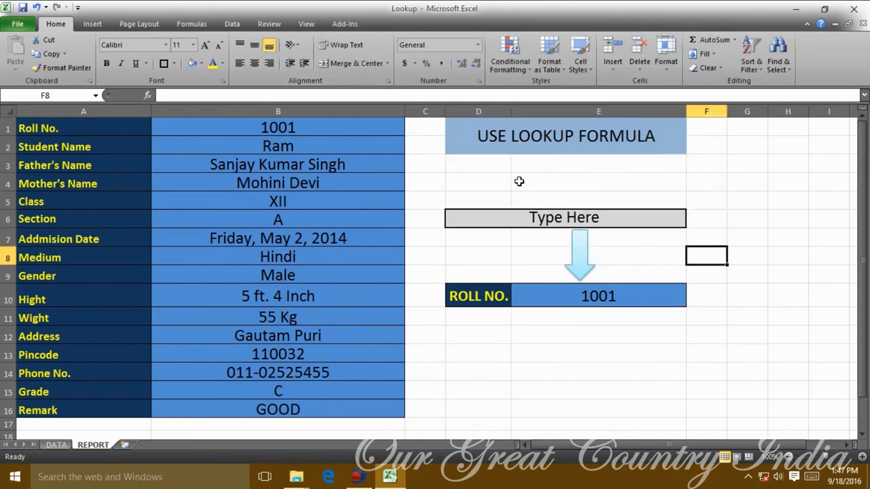
pyautogui.moveTo(498, 191); pyautogui.dragTo(612, 221)
pyautogui.click(353, 63)
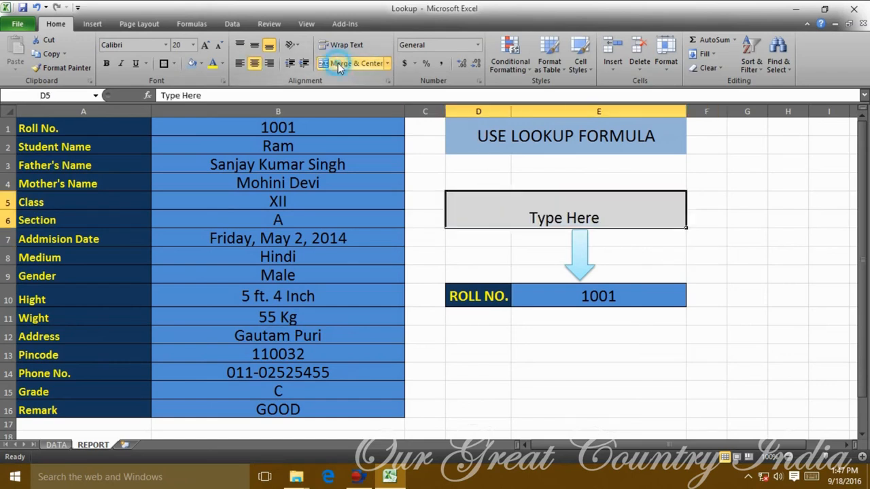
pyautogui.click(724, 197)
pyautogui.click(543, 197)
pyautogui.click(167, 62)
pyautogui.click(636, 215)
pyautogui.click(254, 44)
pyautogui.click(750, 252)
# Merge the blank cells D3:E4 and D7:E9, and nudge the down arrow up toward Type Here.
pyautogui.moveTo(479, 163); pyautogui.dragTo(595, 186)
pyautogui.click(354, 63)
pyautogui.click(775, 228)
pyautogui.moveTo(503, 237); pyautogui.dragTo(598, 275)
pyautogui.click(343, 63)
pyautogui.click(747, 296)
pyautogui.click(583, 250)
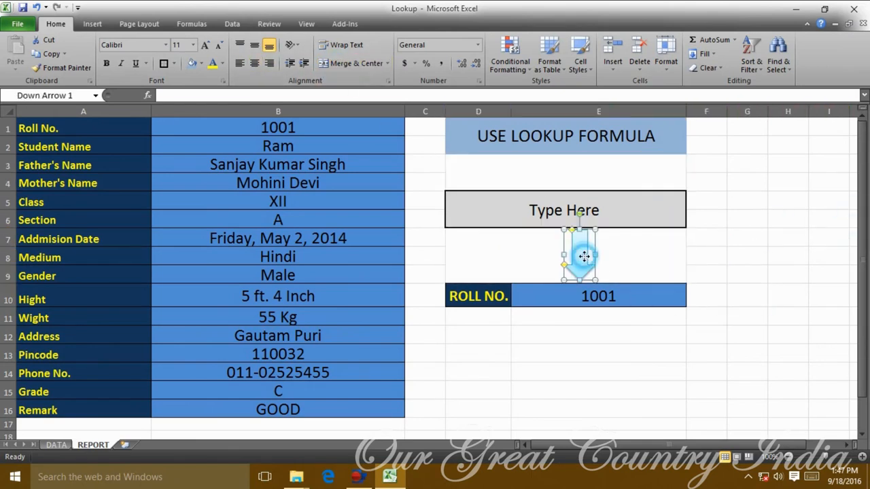
pyautogui.click(746, 278)
pyautogui.click(585, 259)
pyautogui.click(744, 281)
pyautogui.moveTo(583, 246); pyautogui.dragTo(586, 244)
pyautogui.click(673, 255)
# Enlarge the 1001 value in E10 and set the ROLL NO. label in D10 to size 24.
pyautogui.click(760, 286)
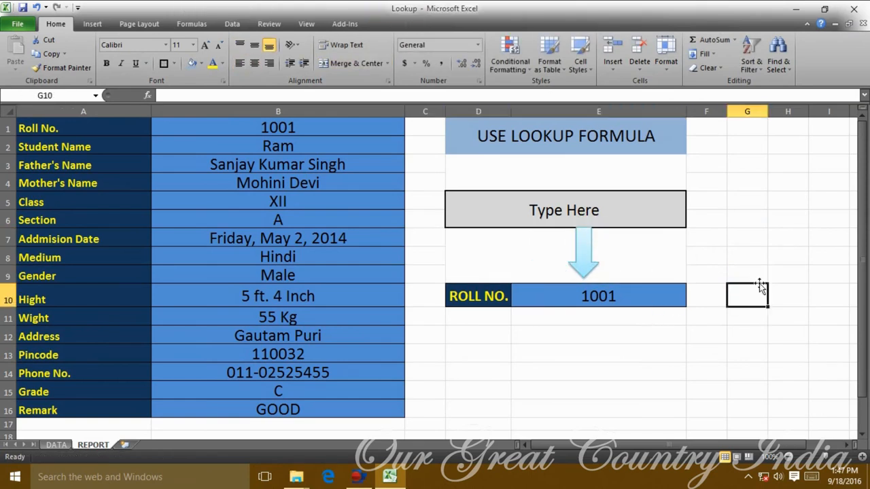
pyautogui.click(592, 295)
pyautogui.click(206, 45)
pyautogui.click(206, 45)
pyautogui.click(469, 297)
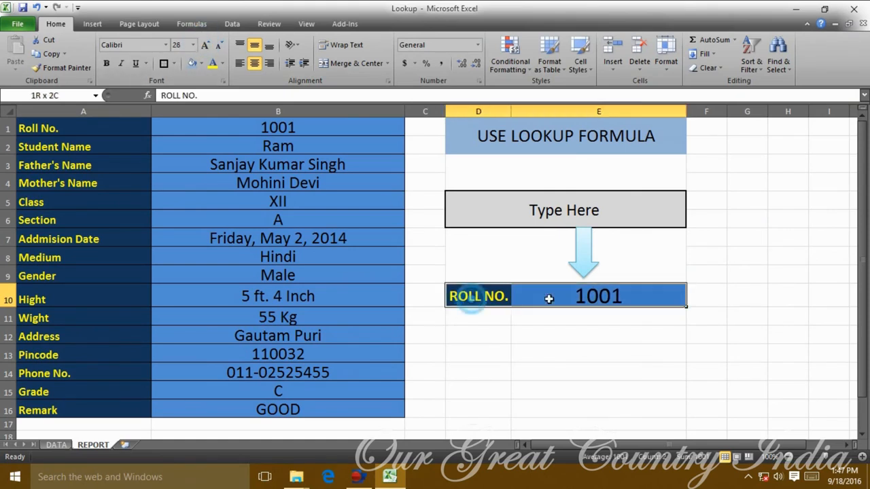
pyautogui.click(193, 45)
pyautogui.click(177, 168)
pyautogui.click(544, 386)
pyautogui.click(494, 299)
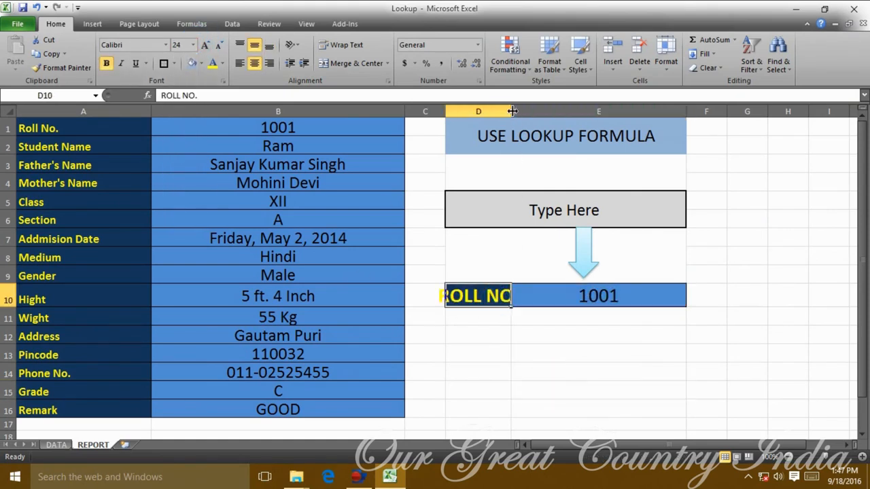
pyautogui.doubleClick(511, 112)
# Apply the Adobe Hebrew font to D10:E10 and autofit column D to fit ROLL NO.
pyautogui.click(657, 369)
pyautogui.click(646, 297)
pyautogui.click(703, 359)
pyautogui.moveTo(476, 297); pyautogui.dragTo(598, 296)
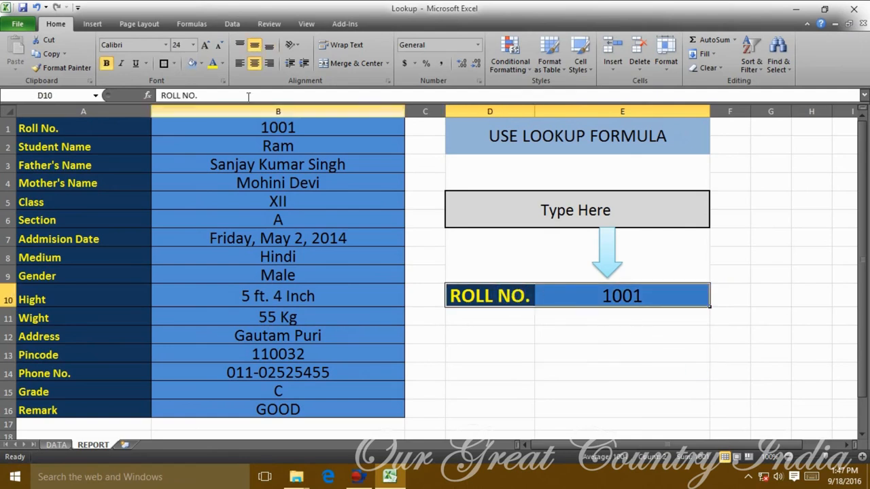
pyautogui.click(165, 45)
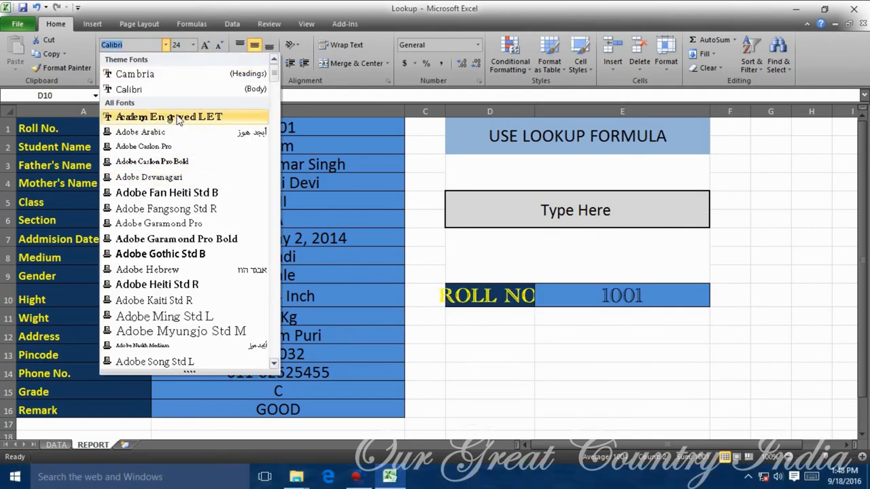
pyautogui.click(170, 269)
pyautogui.click(650, 350)
pyautogui.doubleClick(535, 111)
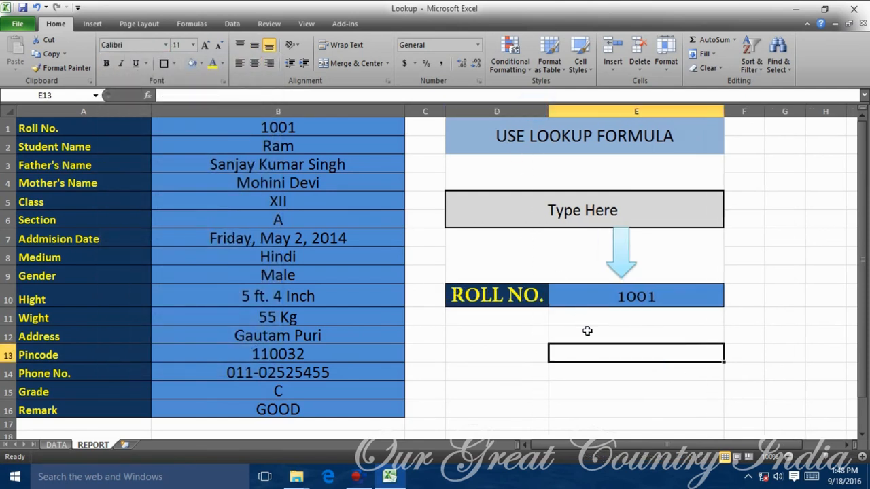
# Turn the 1001 roll number text white.
pyautogui.click(621, 305)
pyautogui.click(221, 64)
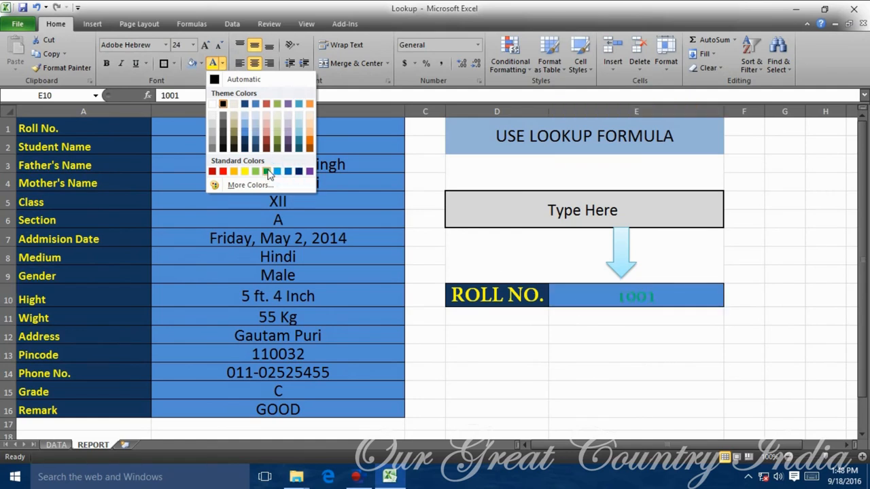
pyautogui.click(212, 103)
# Uncheck Gridlines in the View tab to hide them on the REPORT sheet.
pyautogui.click(641, 370)
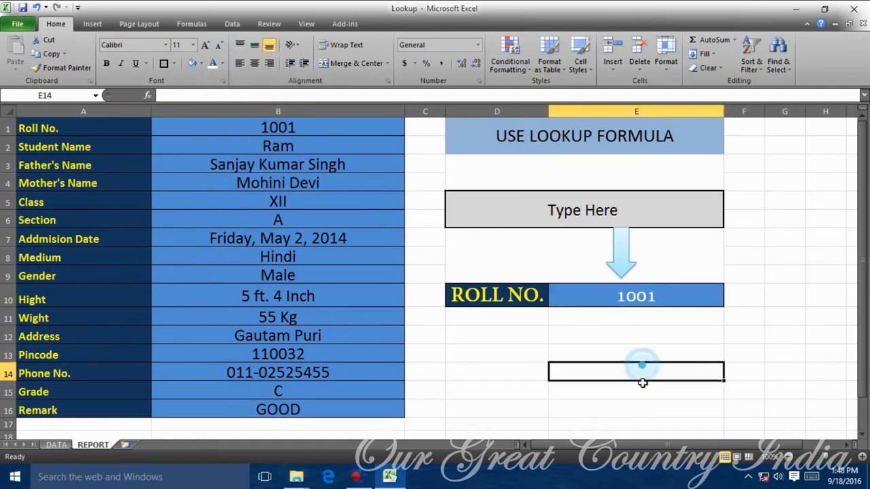
pyautogui.click(488, 330)
pyautogui.click(232, 23)
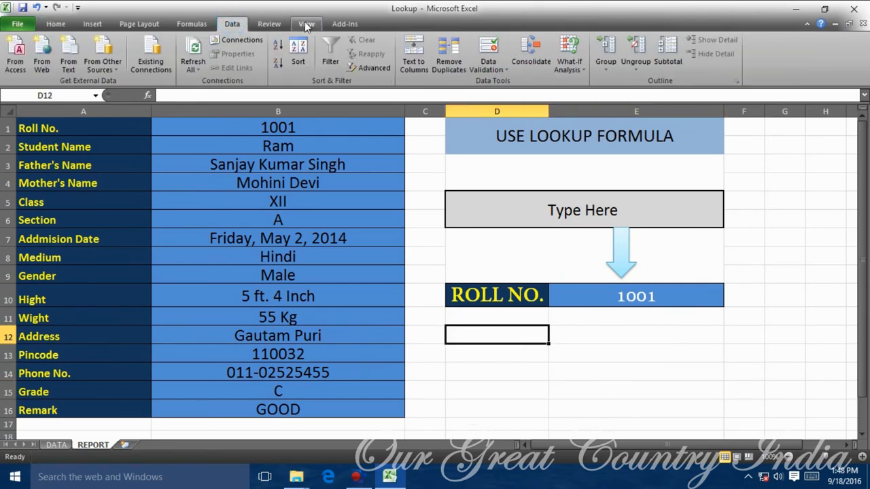
pyautogui.click(306, 24)
pyautogui.click(170, 64)
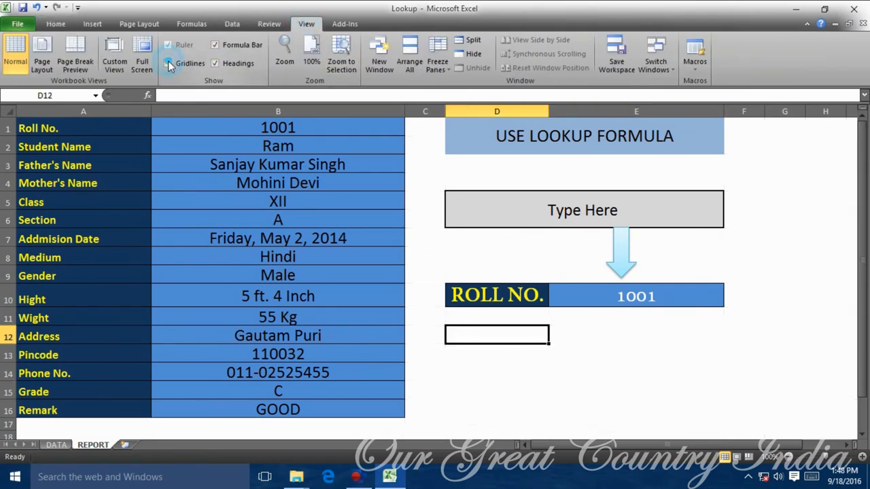
pyautogui.click(707, 354)
pyautogui.click(773, 375)
pyautogui.click(102, 197)
pyautogui.click(476, 299)
pyautogui.click(487, 350)
# Try left alignment on the column B report values, restore centring, and return to DATA.
pyautogui.click(278, 111)
pyautogui.click(56, 24)
pyautogui.click(239, 63)
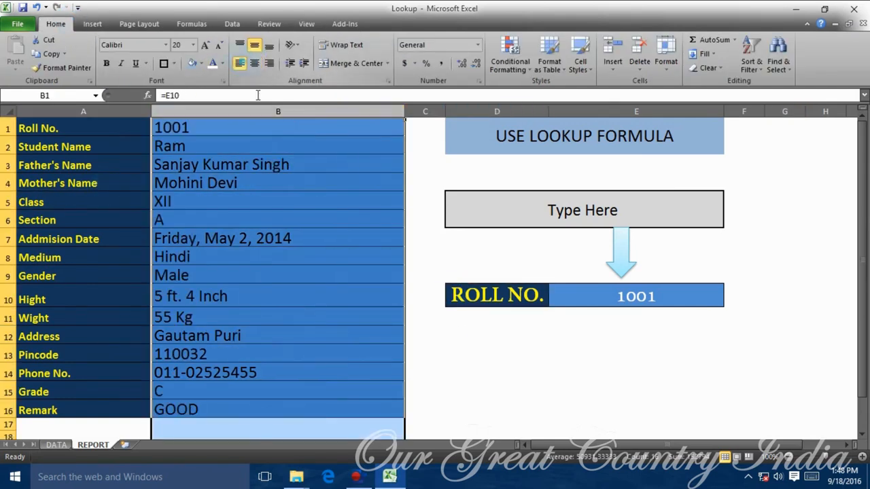
pyautogui.click(253, 63)
pyautogui.click(319, 221)
pyautogui.click(409, 348)
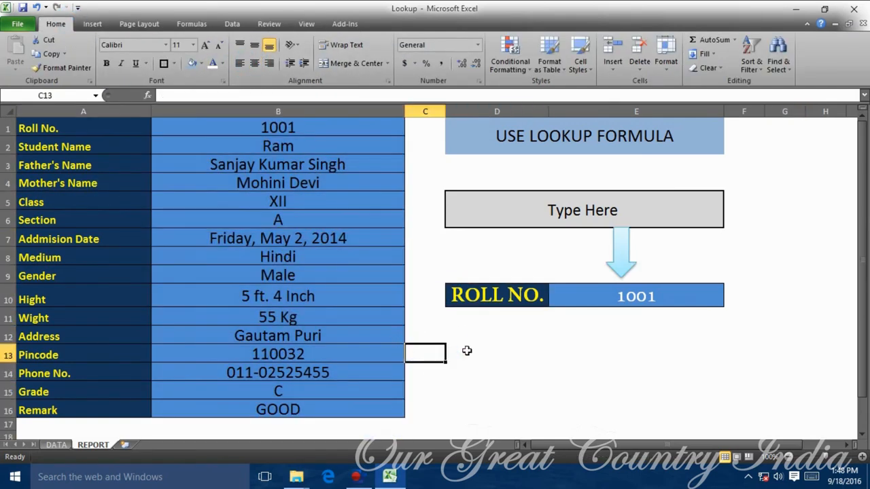
pyautogui.click(615, 286)
pyautogui.click(726, 406)
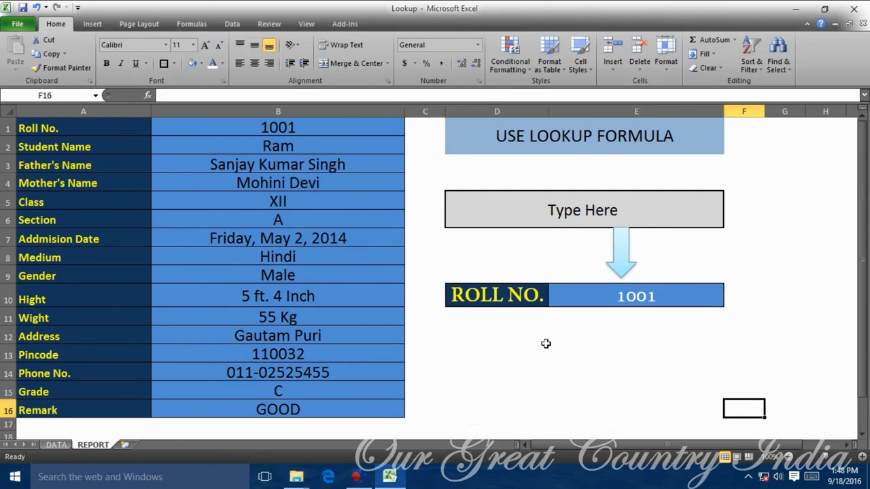
pyautogui.click(599, 292)
pyautogui.click(57, 445)
# Hide the gridlines on the DATA sheet.
pyautogui.click(571, 381)
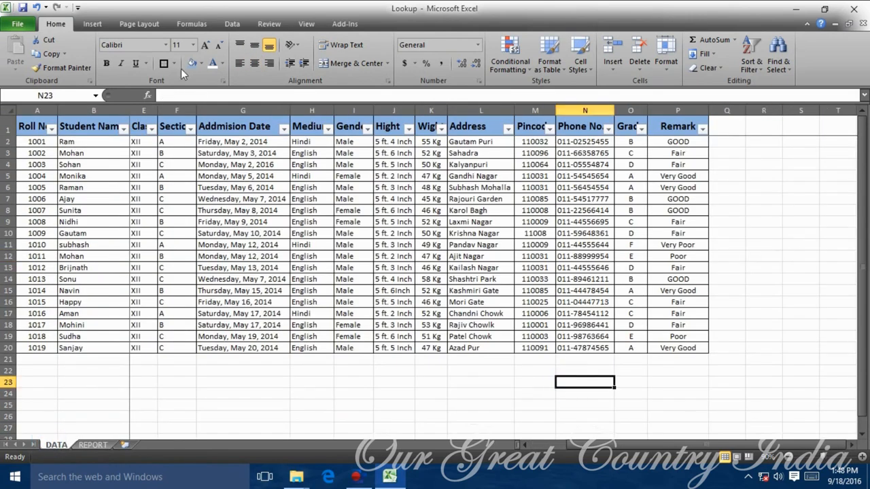
pyautogui.click(139, 23)
pyautogui.click(232, 24)
pyautogui.click(305, 24)
pyautogui.click(167, 63)
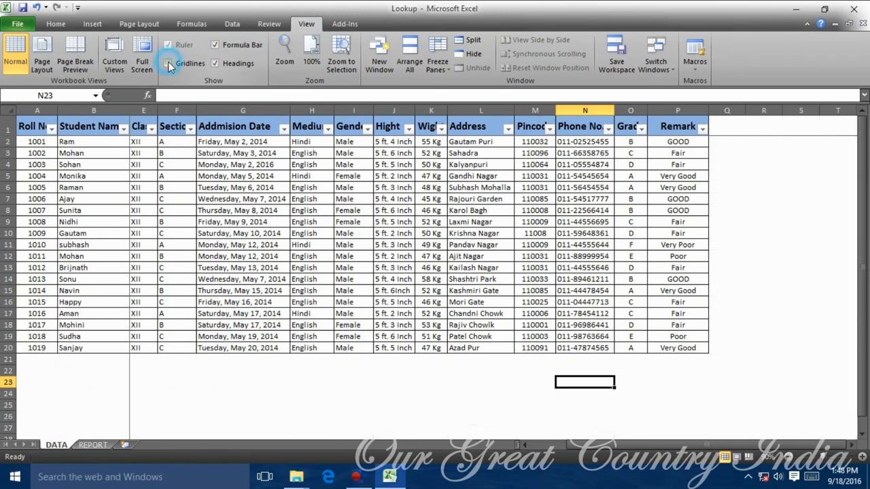
pyautogui.click(764, 301)
# Apply a blue fill to the whole student table A1:P20.
pyautogui.moveTo(40, 129); pyautogui.dragTo(781, 349)
pyautogui.click(43, 24)
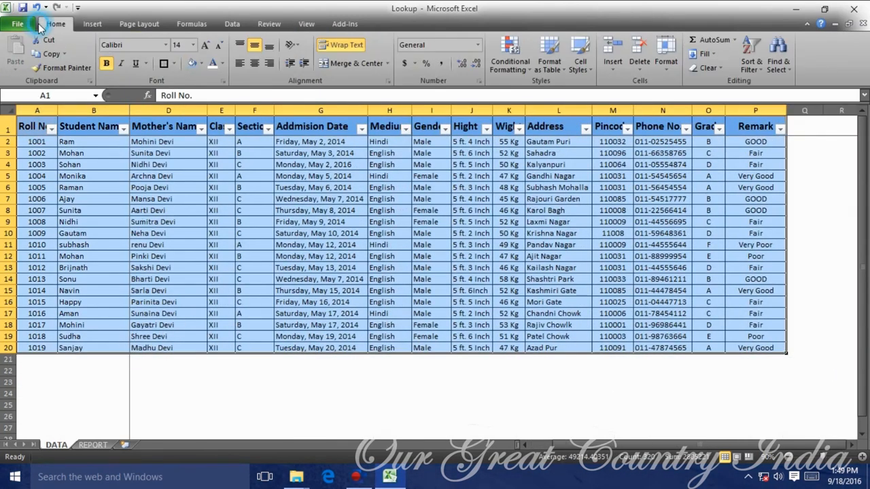
pyautogui.click(201, 63)
pyautogui.click(234, 89)
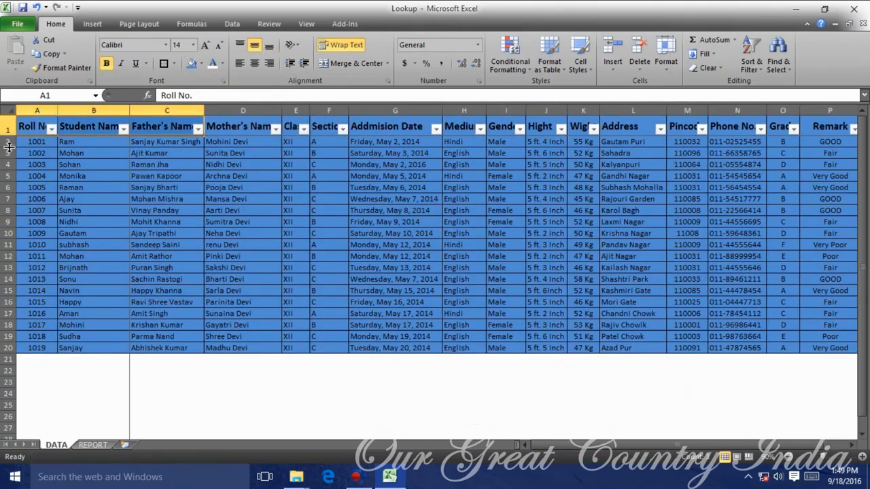
# Fill the student data rows A2:P20 with a light blue theme shade, then return to REPORT.
pyautogui.moveTo(24, 143); pyautogui.dragTo(722, 344)
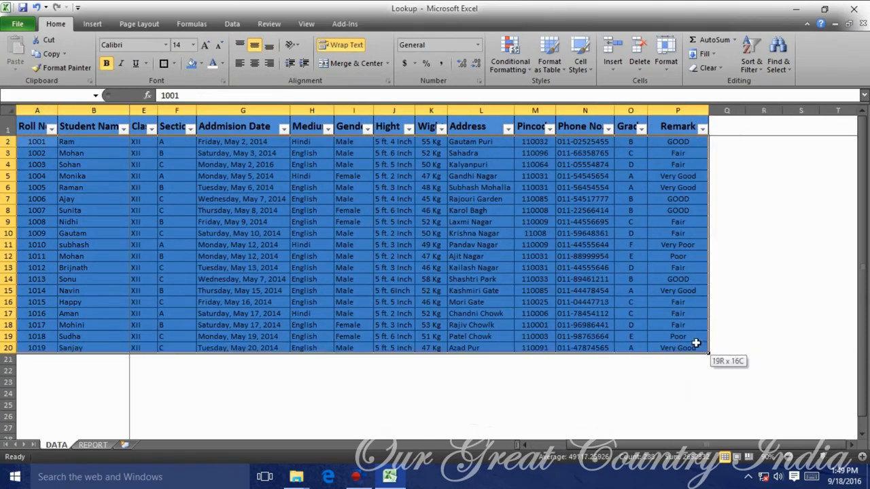
pyautogui.moveTo(695, 342); pyautogui.dragTo(680, 348)
pyautogui.click(201, 63)
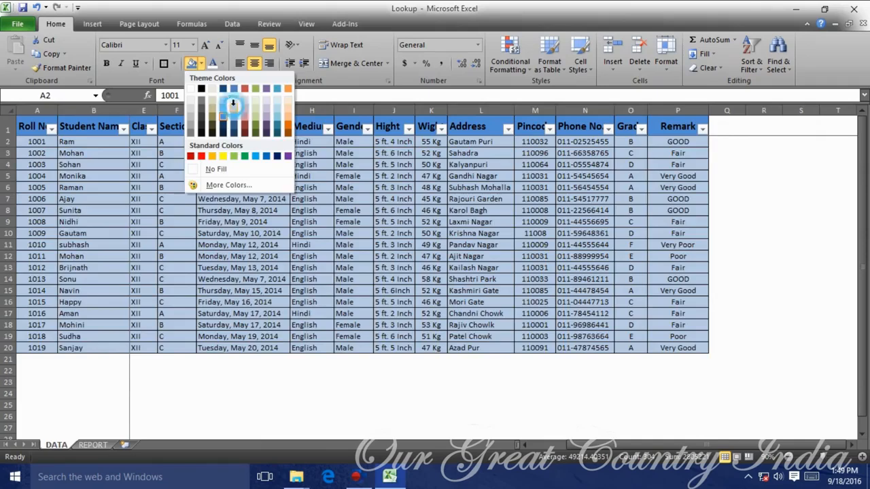
pyautogui.click(228, 98)
pyautogui.click(703, 324)
pyautogui.click(585, 314)
pyautogui.keyDown('ctrl'); pyautogui.scroll(3, 429, 302); pyautogui.keyUp('ctrl')
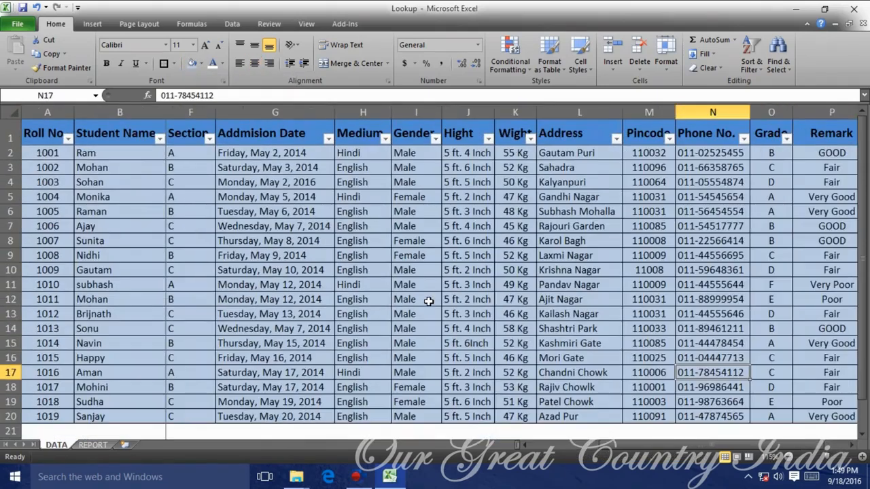
pyautogui.click(146, 229)
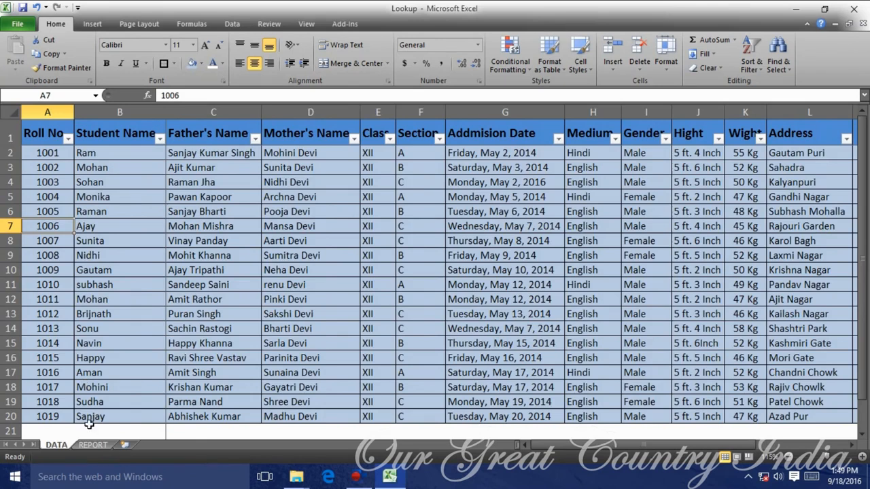
pyautogui.click(93, 444)
# Enter roll numbers 1002, 1003 and 1004 in turn in E10 to test the lookup.
pyautogui.click(278, 275)
pyautogui.click(703, 302)
pyautogui.write('1002')
pyautogui.press('Return')
pyautogui.press('Up')
pyautogui.write('1003')
pyautogui.press('Return')
pyautogui.press('Up')
pyautogui.write('1004')
pyautogui.press('Return')
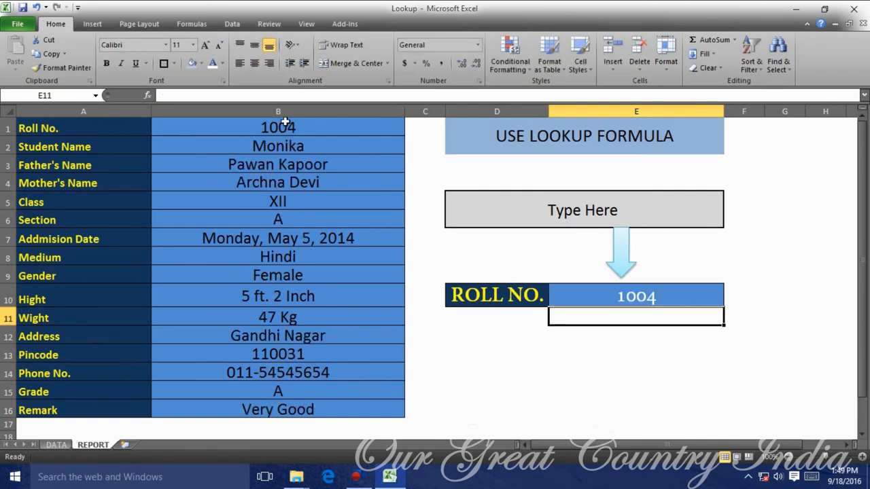
# Give roll 1004's row (row 5) on the DATA sheet a darker blue fill.
pyautogui.click(57, 444)
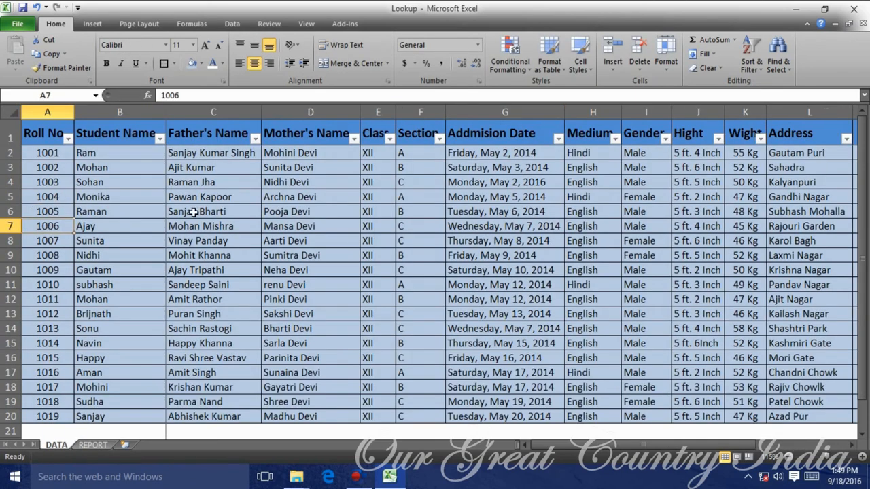
pyautogui.click(12, 197)
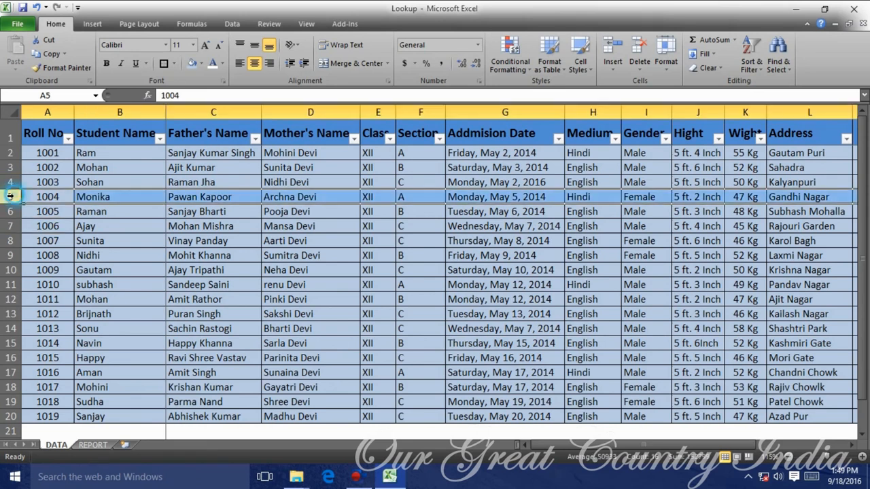
pyautogui.click(201, 64)
pyautogui.click(223, 110)
pyautogui.click(316, 222)
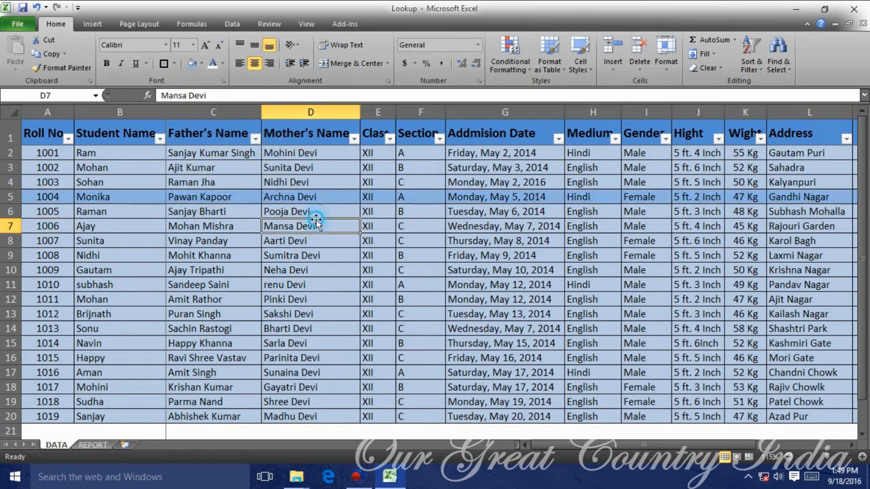
pyautogui.click(91, 446)
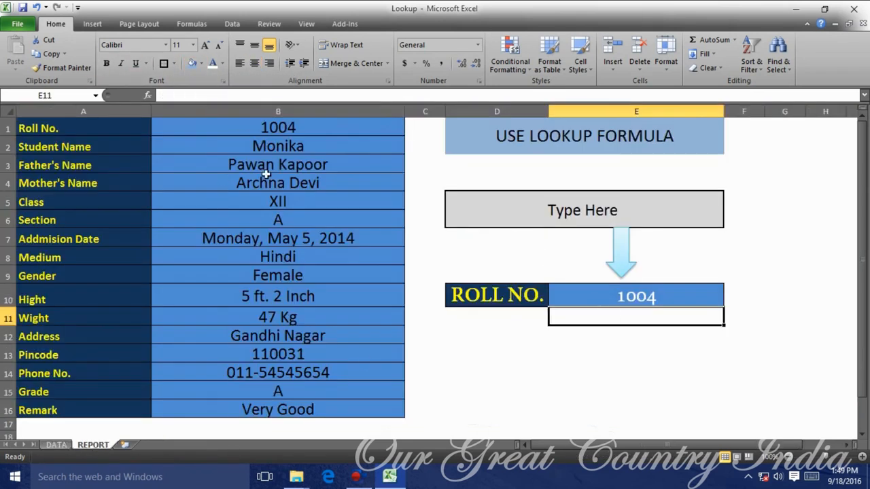
pyautogui.moveTo(586, 445)
pyautogui.mouseDown()
pyautogui.moveTo(684, 450)
pyautogui.moveTo(586, 445)
pyautogui.mouseUp()
# Autofit the date column G on the DATA sheet so full dates show.
pyautogui.scroll(-1, 464, 238)
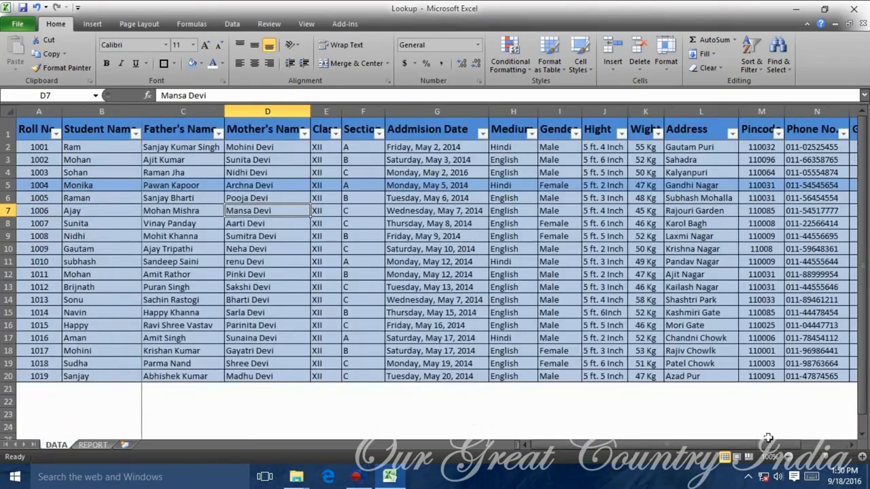
pyautogui.click(788, 457)
pyautogui.click(789, 457)
pyautogui.click(535, 270)
pyautogui.doubleClick(391, 111)
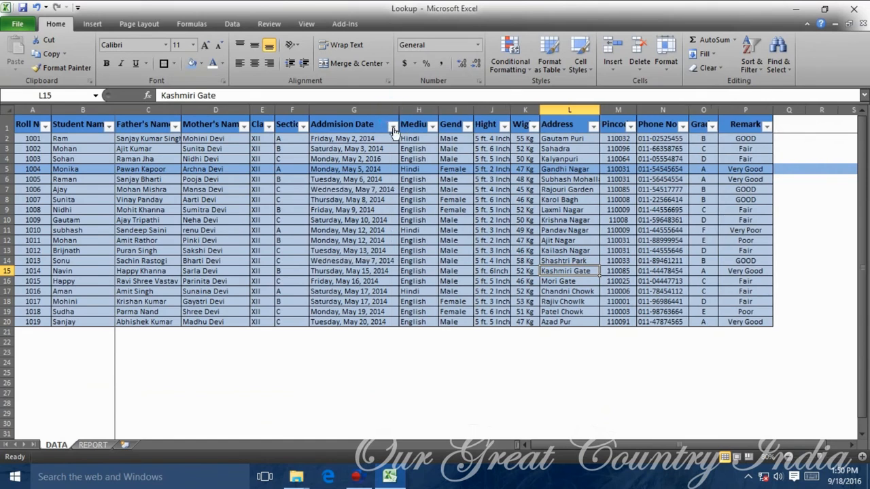
pyautogui.click(862, 457)
pyautogui.click(862, 457)
# Centre the entries in the Section and Class columns.
pyautogui.click(401, 176)
pyautogui.click(401, 259)
pyautogui.click(353, 110)
pyautogui.click(255, 64)
pyautogui.click(325, 111)
pyautogui.click(255, 62)
# Centre the entries in the Medium and Gender columns.
pyautogui.click(506, 197)
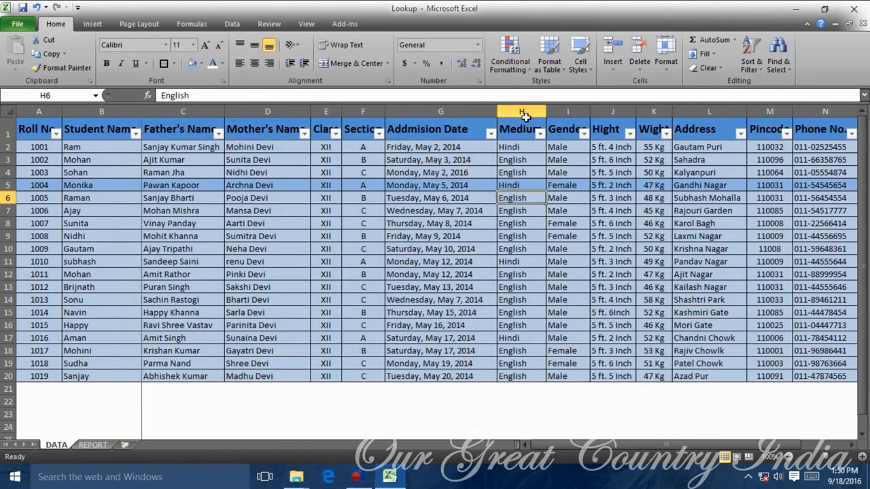
pyautogui.click(521, 111)
pyautogui.click(255, 63)
pyautogui.click(568, 111)
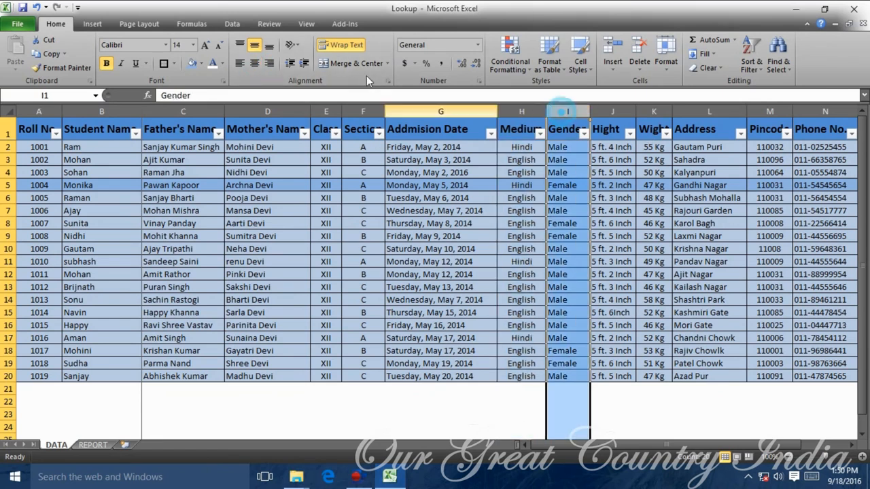
pyautogui.click(255, 63)
pyautogui.click(654, 236)
pyautogui.click(692, 248)
pyautogui.click(765, 198)
# Make the Student Name and Roll No columns bold.
pyautogui.scroll(-1, 167, 310)
pyautogui.scroll(1, 167, 311)
pyautogui.click(109, 262)
pyautogui.click(363, 236)
pyautogui.click(102, 111)
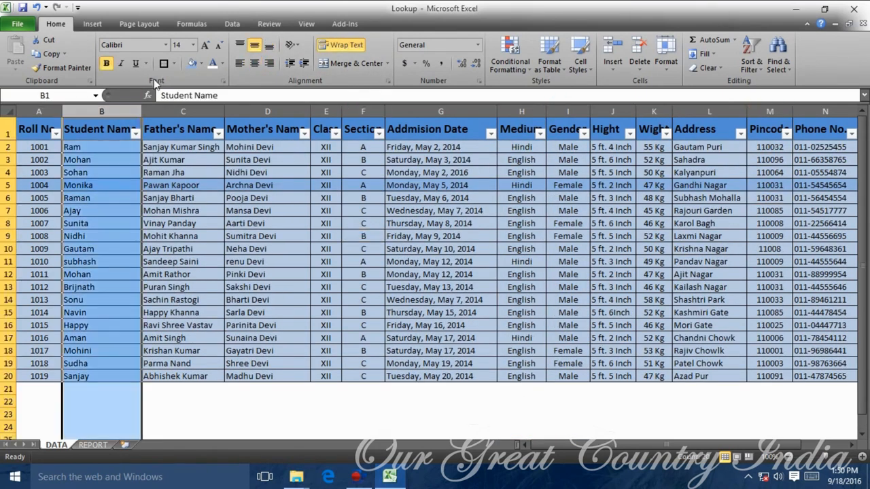
pyautogui.click(107, 64)
pyautogui.click(118, 274)
pyautogui.click(171, 351)
pyautogui.click(41, 111)
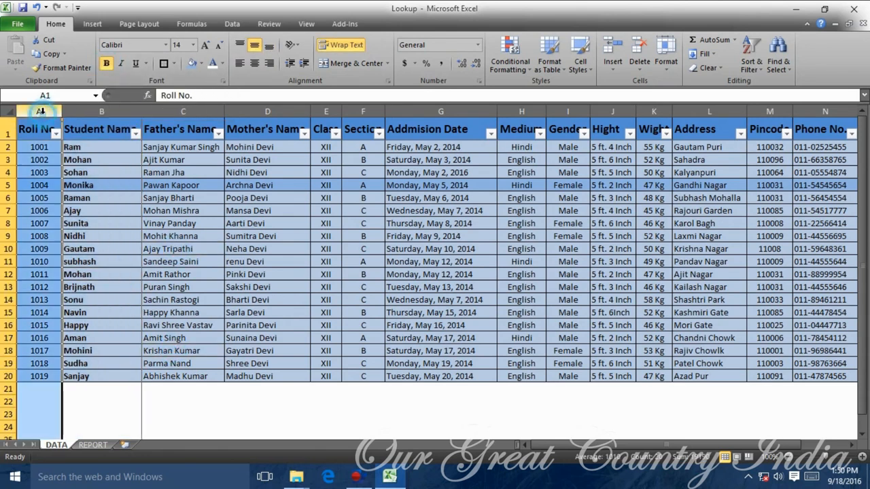
pyautogui.click(107, 65)
pyautogui.click(251, 376)
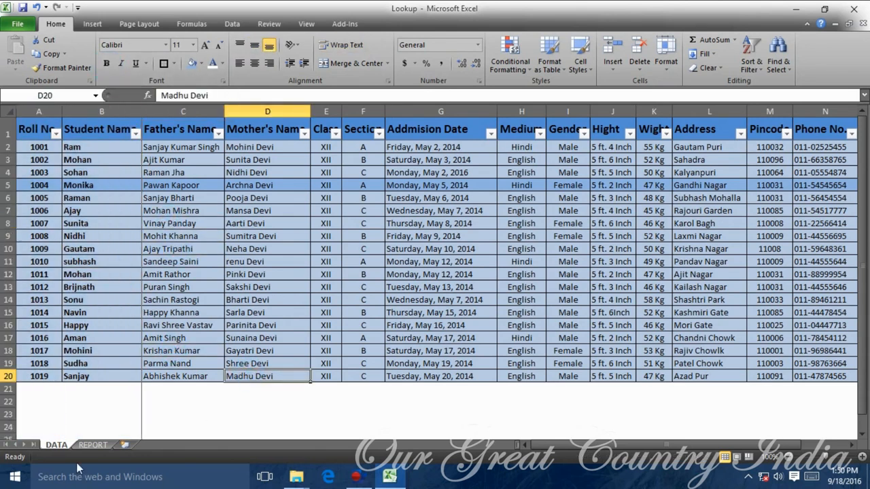
# Switch back to the REPORT sheet.
pyautogui.click(93, 445)
pyautogui.click(655, 421)
pyautogui.click(565, 353)
pyautogui.click(510, 371)
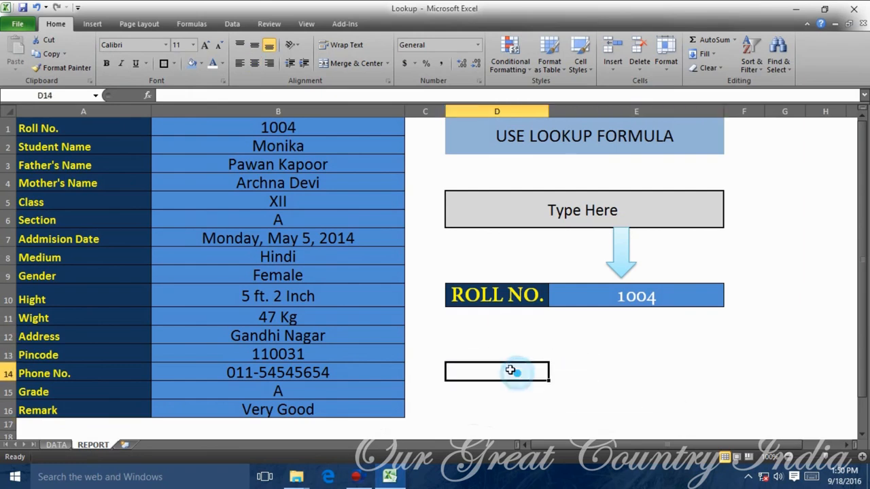
pyautogui.click(649, 300)
pyautogui.write('1100')
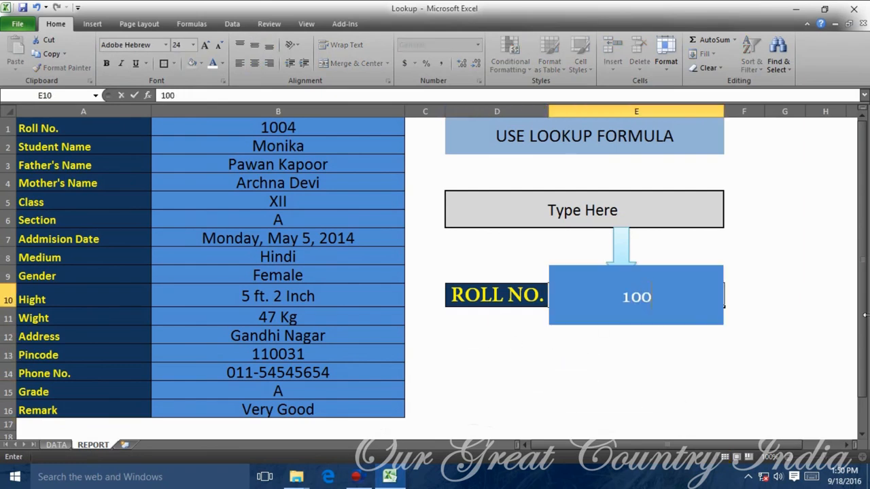
pyautogui.write('85')
pyautogui.press('Return')
pyautogui.press('Up')
pyautogui.write('1006')
pyautogui.press('Return')
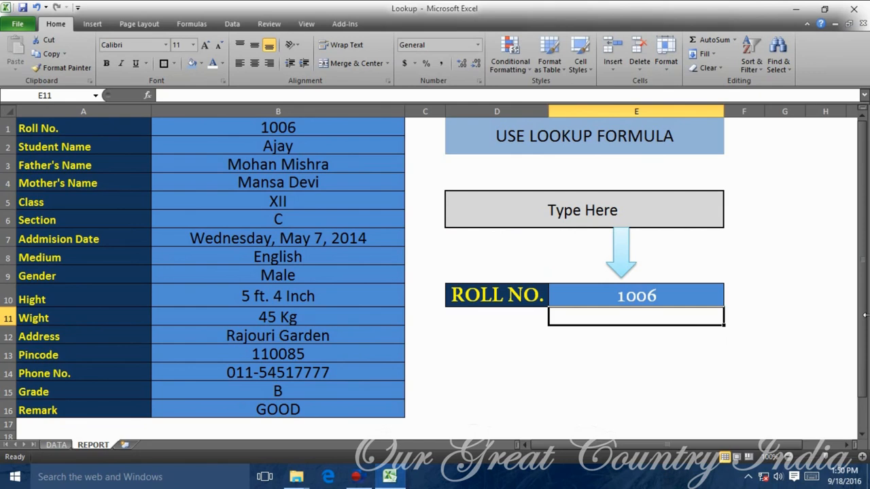
pyautogui.press('Left')
pyautogui.press('Up')
pyautogui.press('Right')
pyautogui.write('1004')
pyautogui.press('Return')
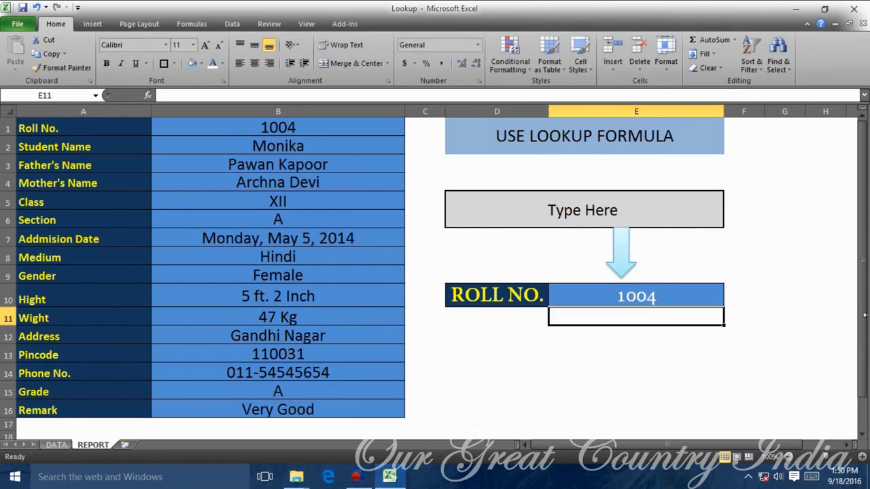
pyautogui.click(536, 408)
pyautogui.click(626, 371)
pyautogui.click(564, 392)
# Set the Type Here cell's font to Academy Engraved LET.
pyautogui.click(635, 196)
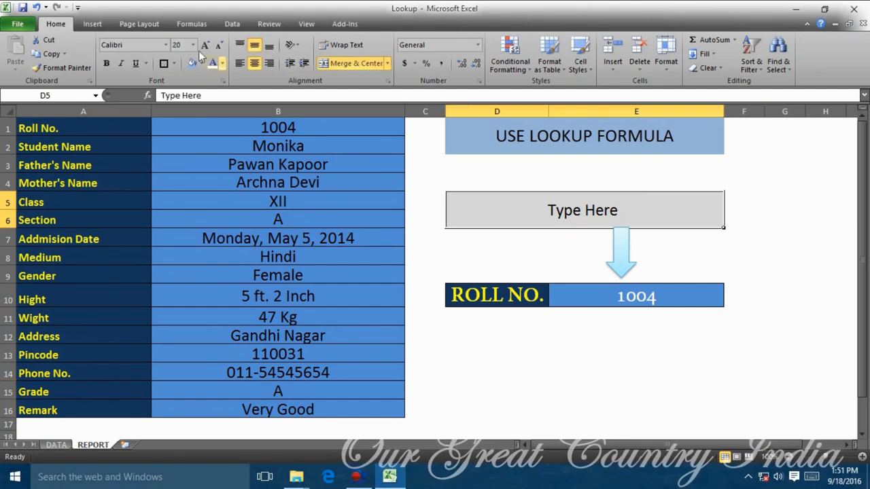
pyautogui.click(163, 45)
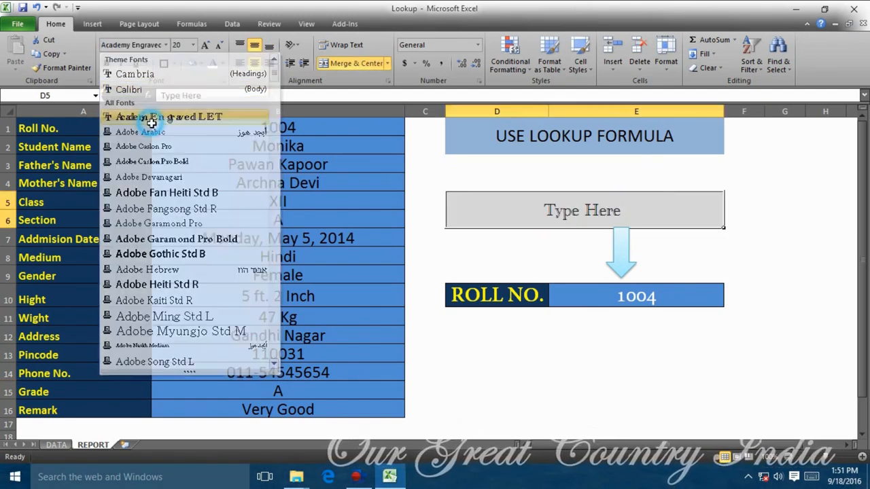
pyautogui.click(146, 117)
pyautogui.click(743, 257)
pyautogui.click(598, 207)
pyautogui.click(743, 257)
# Move the down arrow shape so it sits centred under Type Here.
pyautogui.click(615, 248)
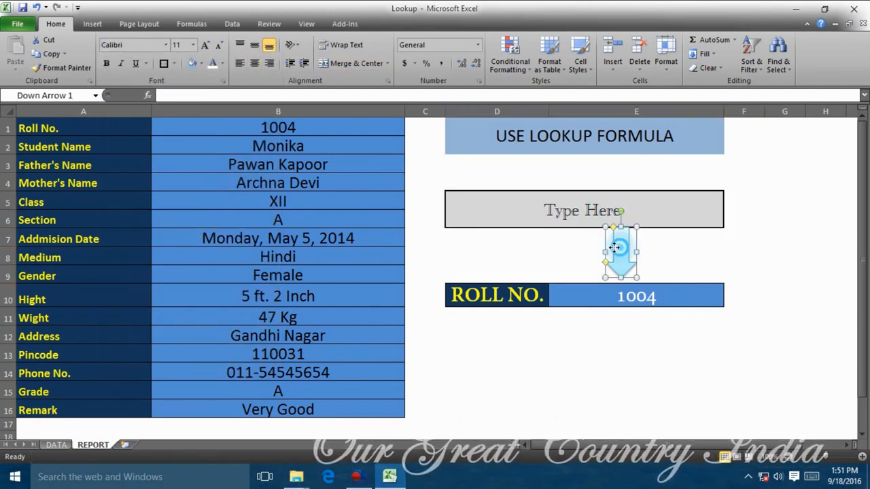
pyautogui.moveTo(589, 250); pyautogui.dragTo(588, 249)
pyautogui.click(721, 253)
pyautogui.click(587, 249)
pyautogui.click(671, 259)
pyautogui.click(783, 296)
pyautogui.click(590, 262)
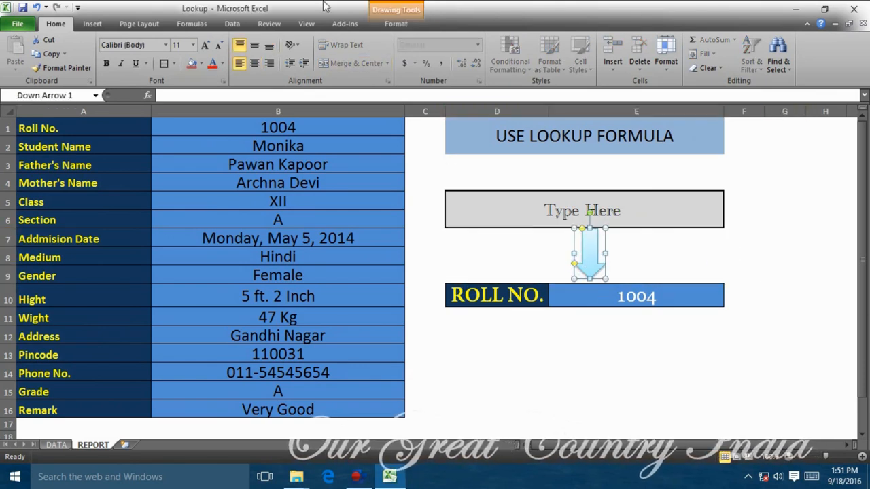
# Remove the down arrow's outline with No Outline.
pyautogui.doubleClick(588, 254)
pyautogui.click(449, 39)
pyautogui.click(452, 53)
pyautogui.click(452, 53)
pyautogui.click(459, 178)
pyautogui.click(785, 275)
# Browse the arrow's fill, text style and bevel effect options without applying changes.
pyautogui.doubleClick(593, 267)
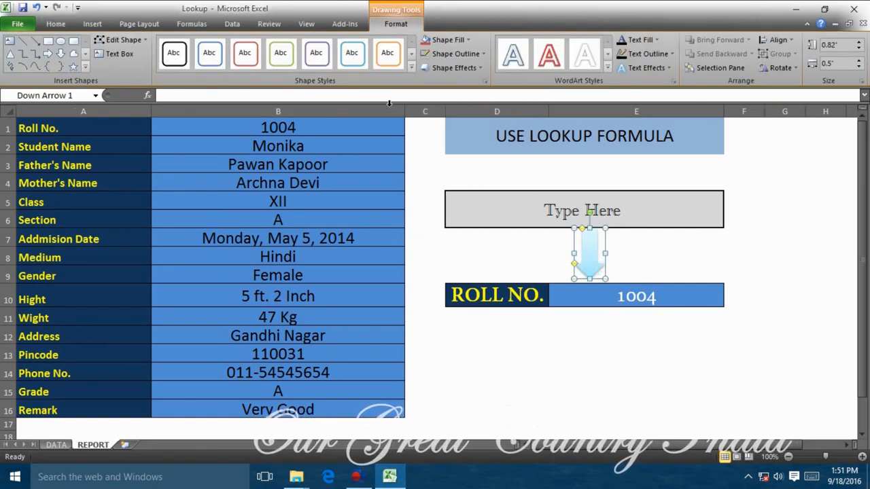
pyautogui.click(448, 41)
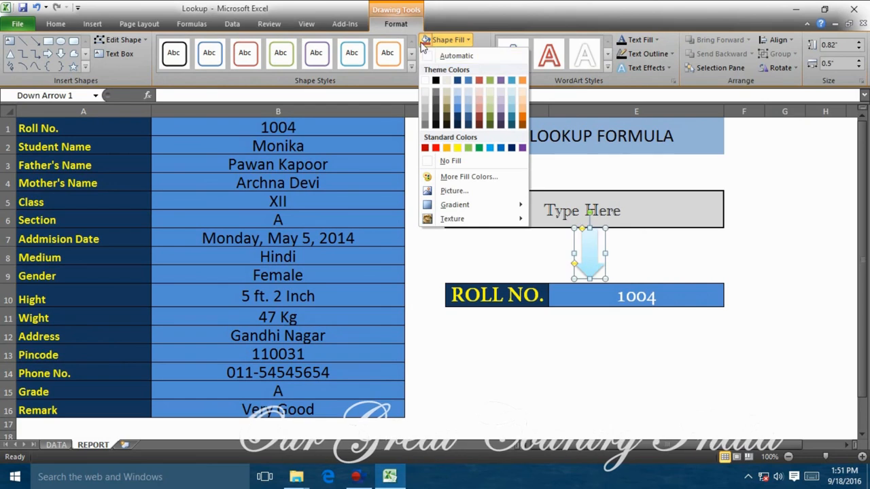
pyautogui.click(477, 9)
pyautogui.click(607, 68)
pyautogui.click(559, 199)
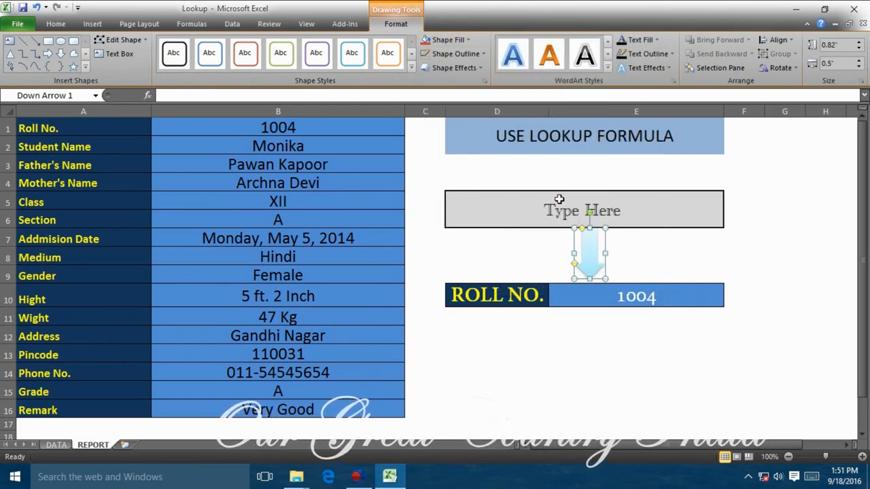
pyautogui.click(640, 69)
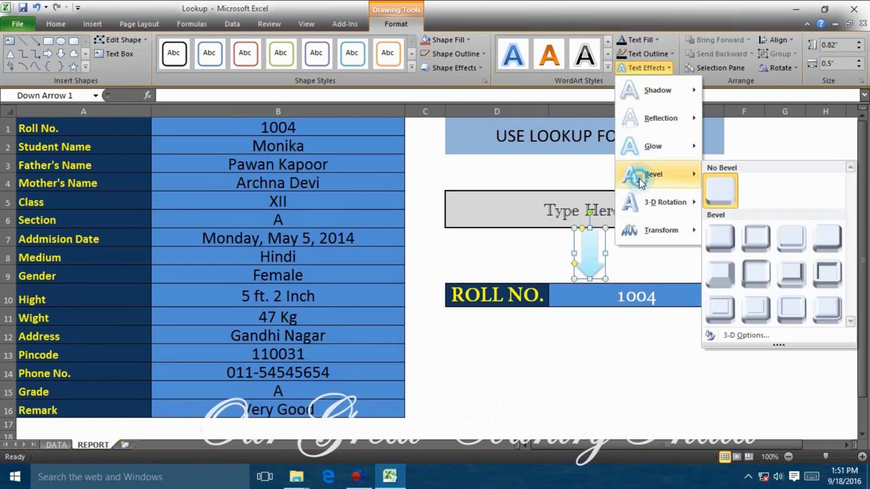
pyautogui.click(639, 351)
pyautogui.click(708, 353)
# Deselect the arrow and select the ROLL NO. label.
pyautogui.click(592, 263)
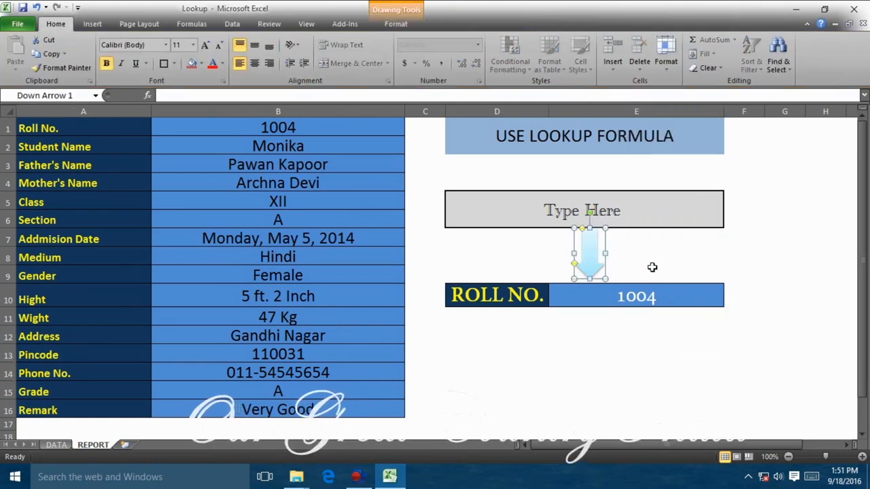
pyautogui.click(654, 267)
pyautogui.click(672, 314)
pyautogui.click(700, 388)
pyautogui.click(600, 334)
pyautogui.click(495, 295)
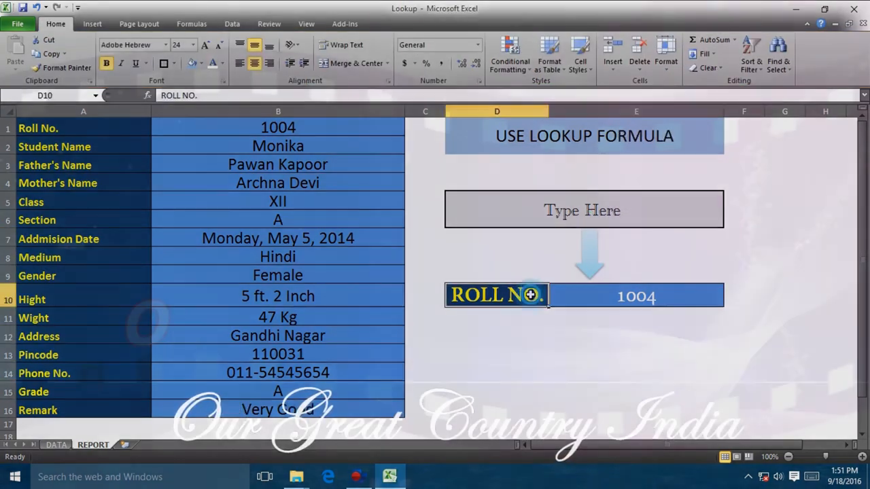